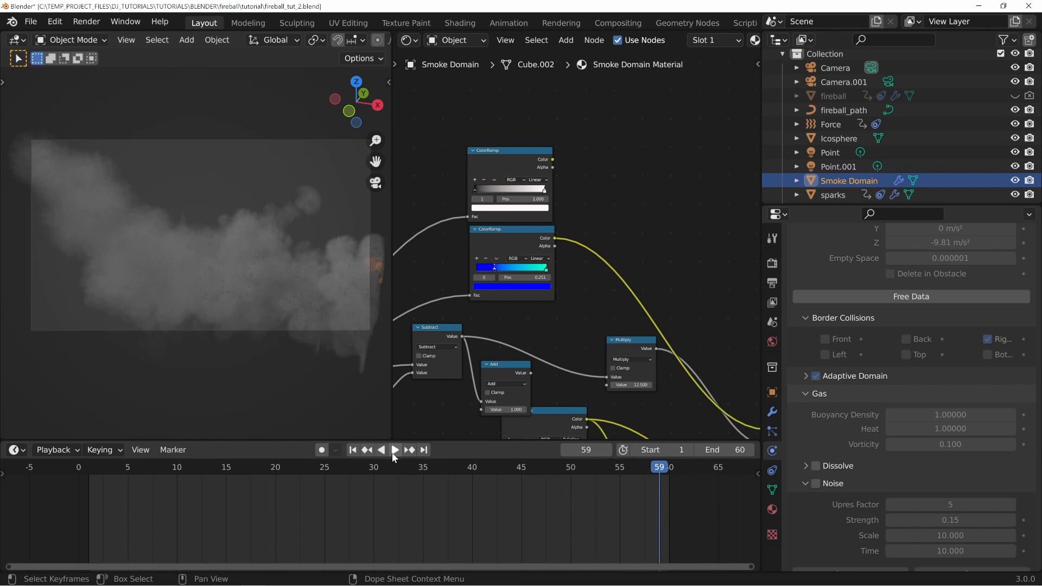
Go to frame 25 and review the Cycles render devices in the system preferences, closing the preferences when done
left_click(324, 471)
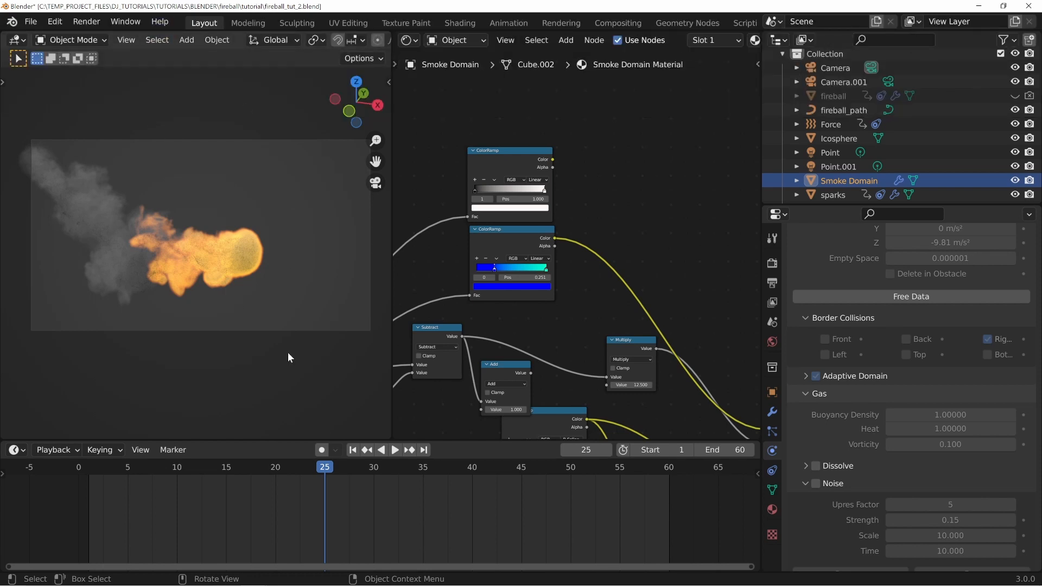
left_click(55, 22)
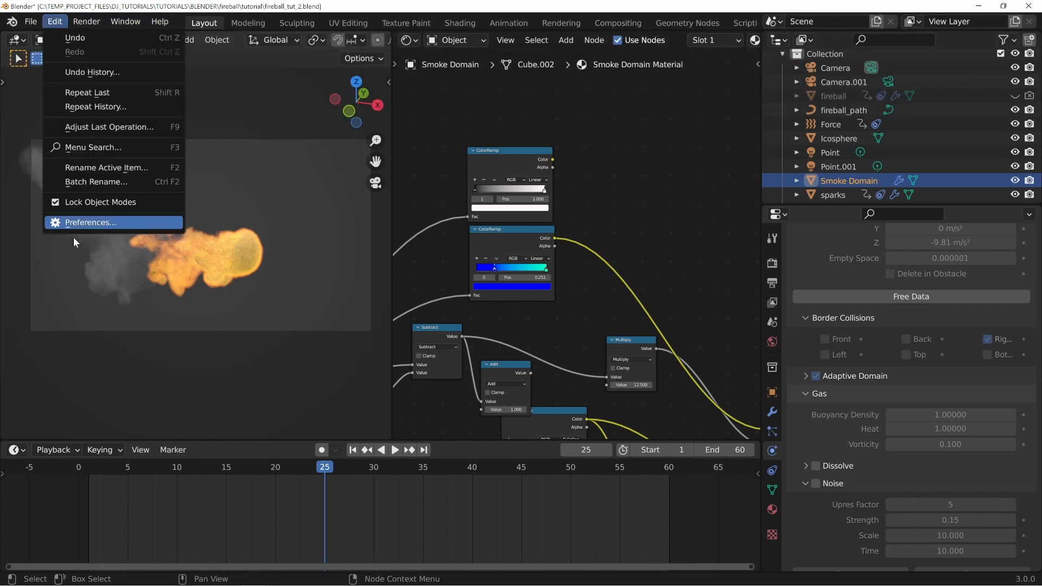
left_click(86, 222)
left_click(34, 256)
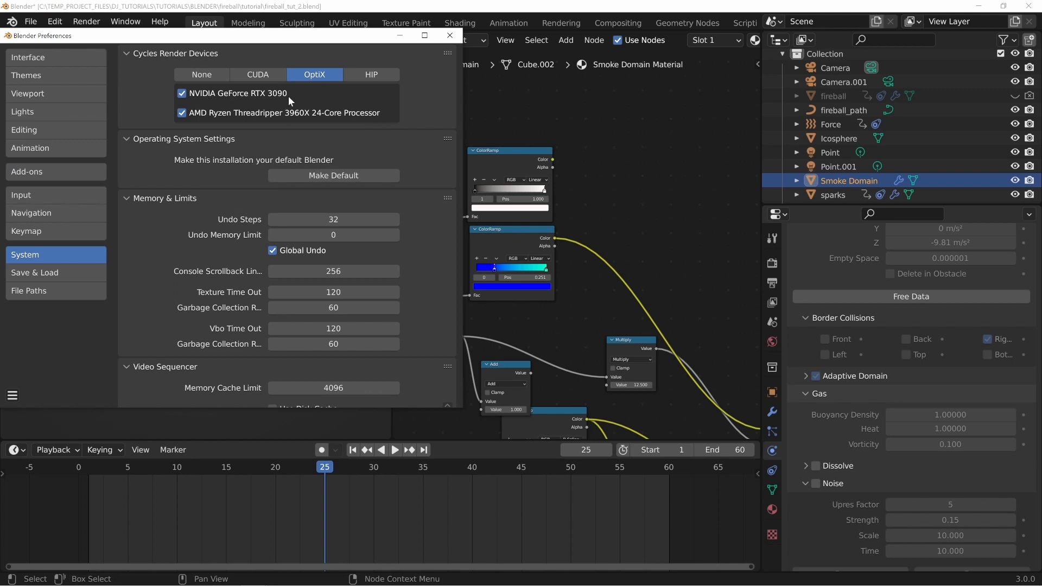
left_click_drag(304, 42, 435, 65)
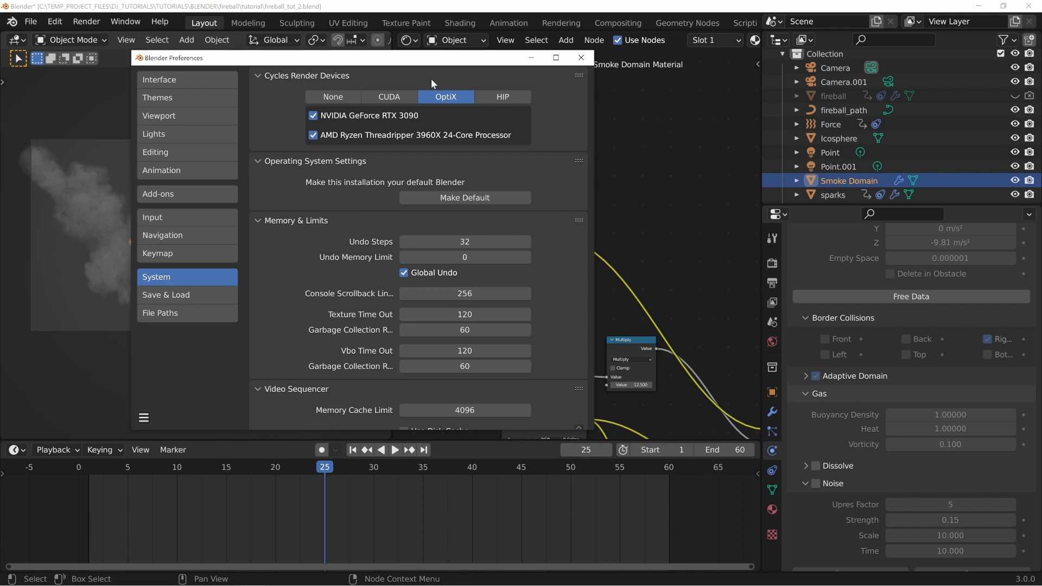
mouse_move(499, 58)
left_mouse_down()
mouse_move(613, 68)
mouse_move(517, 62)
left_mouse_up()
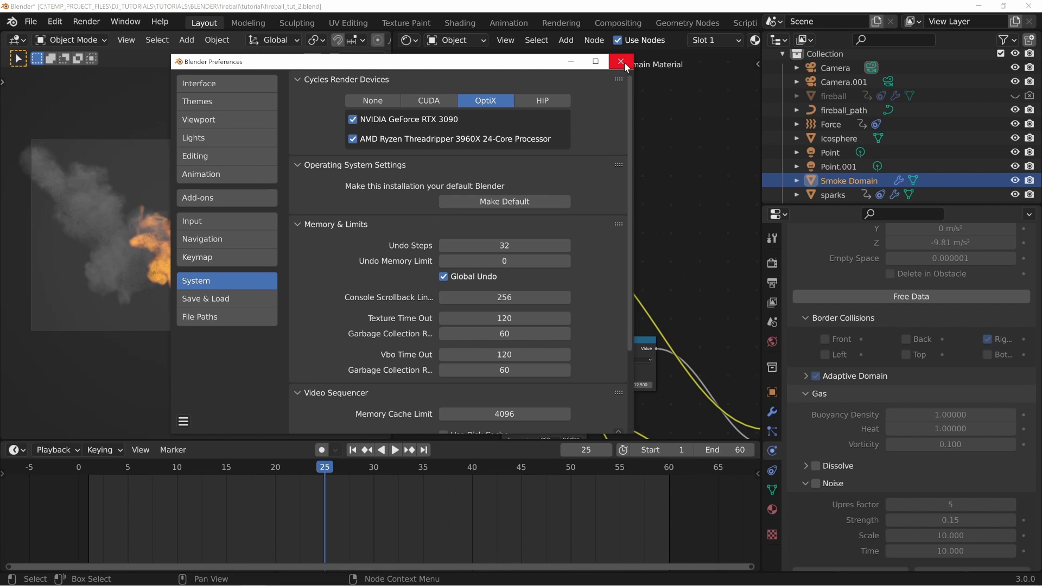
left_click_drag(482, 61, 575, 67)
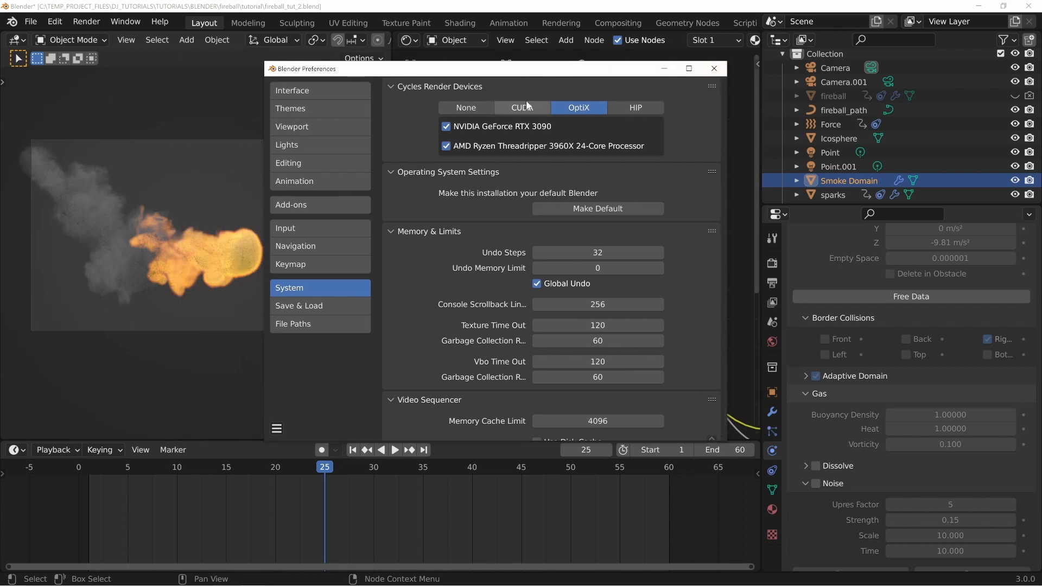
left_click_drag(489, 71, 423, 69)
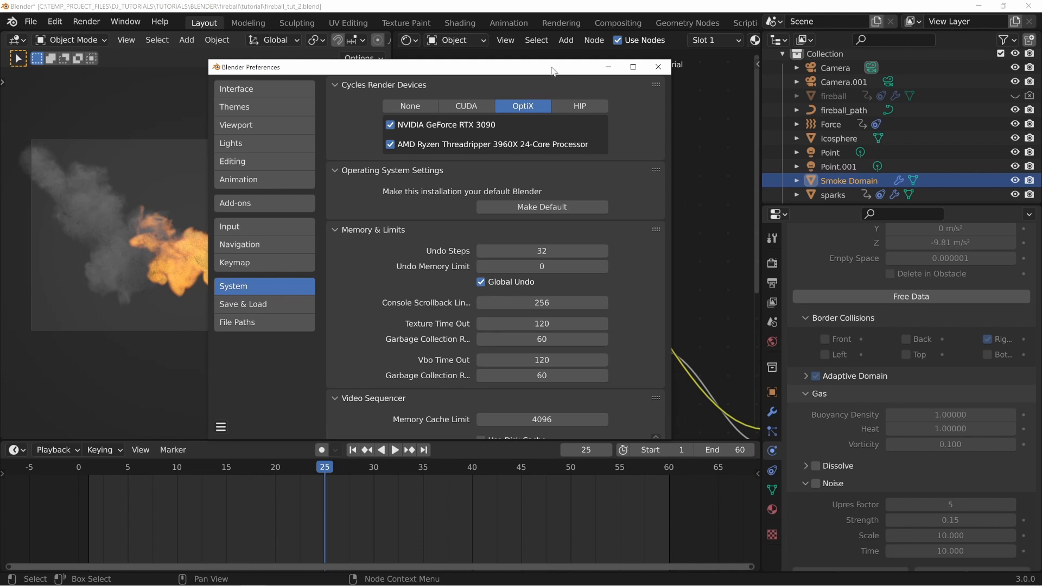
left_click_drag(559, 69, 526, 70)
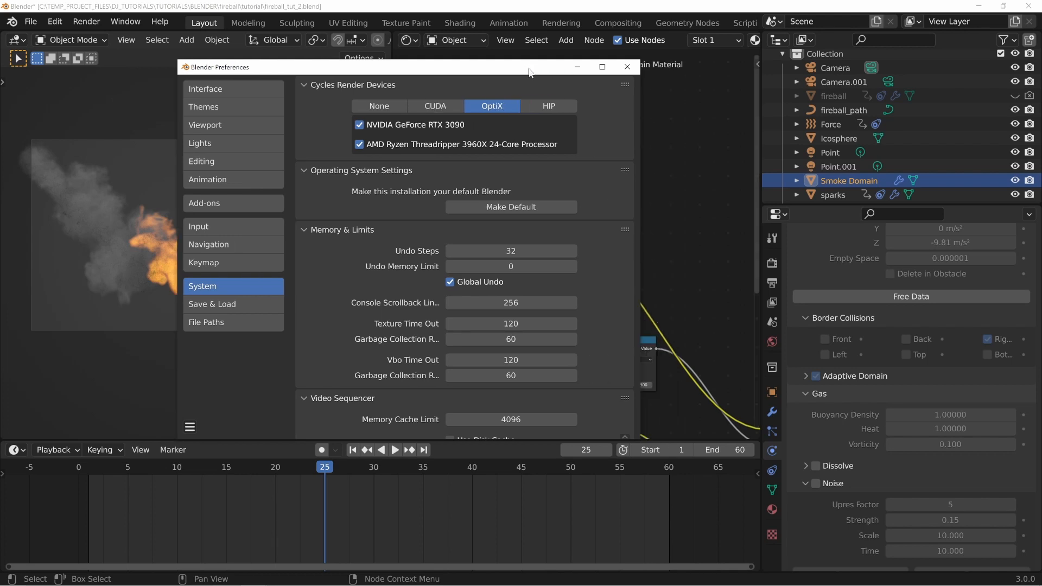
left_click(632, 72)
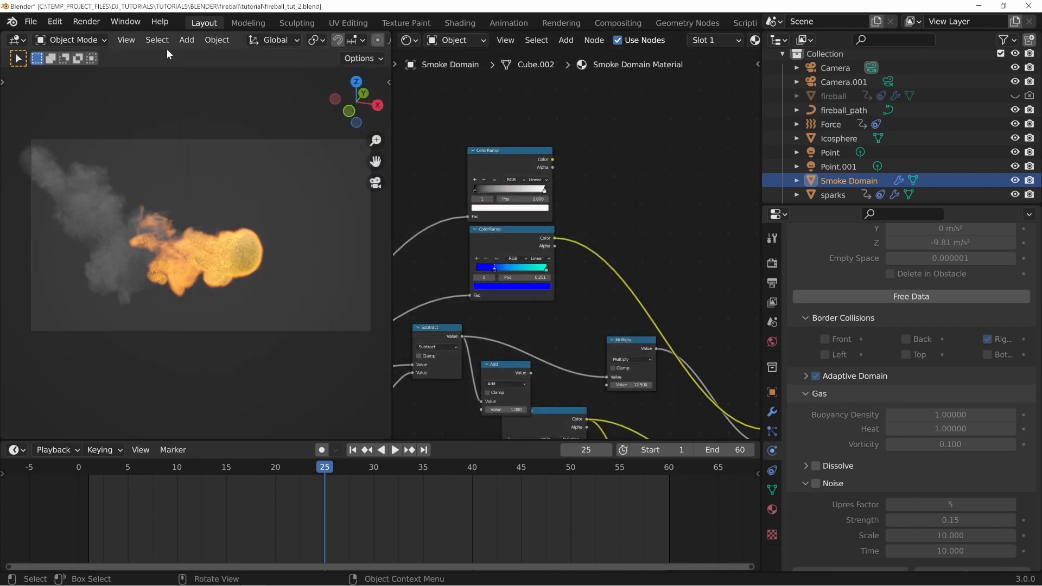
left_click(128, 40)
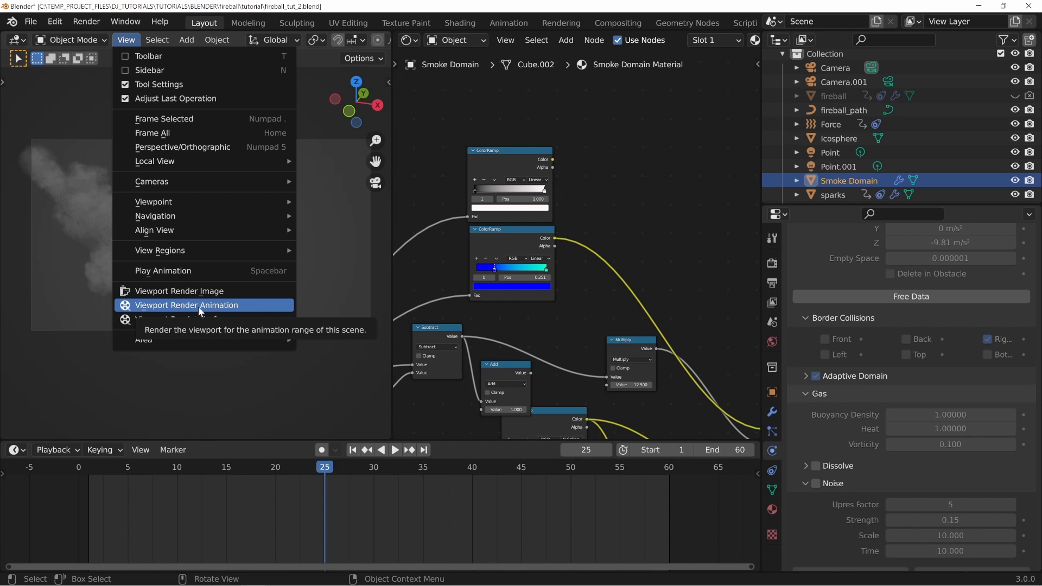
left_click(233, 307)
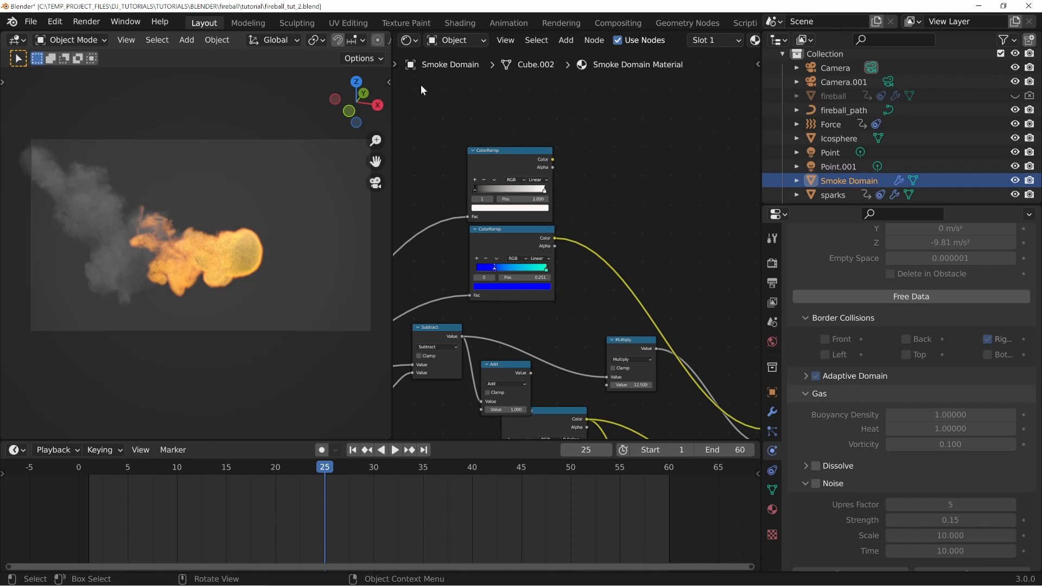
Expand the 3D viewport over the node editor and turn off locking the camera to the view
left_click_drag(389, 31, 548, 200)
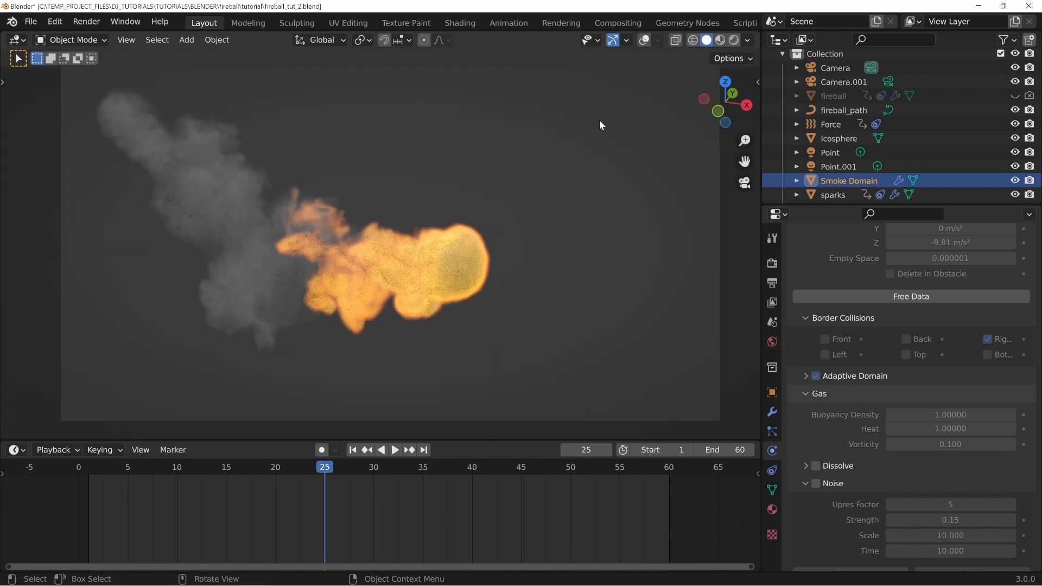
scroll(477, 237, "down", 2)
scroll(477, 229, "up", 2)
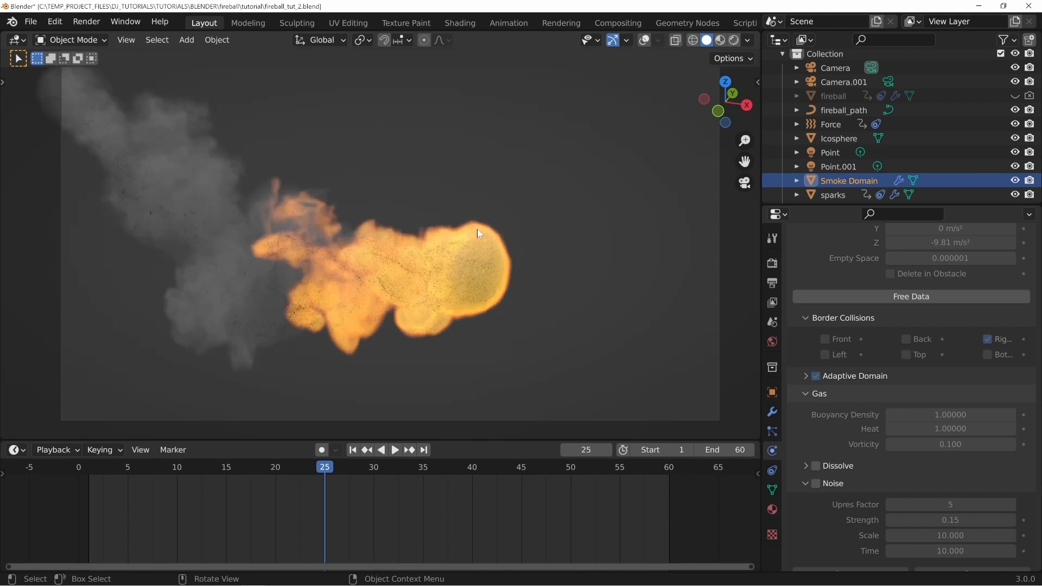
key("n")
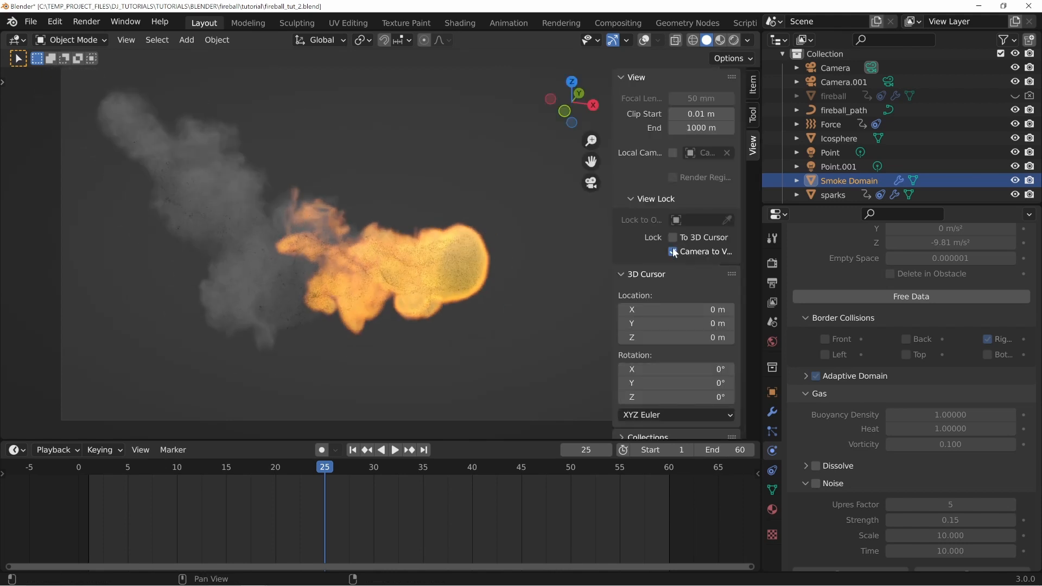
key("n")
key("KP_0")
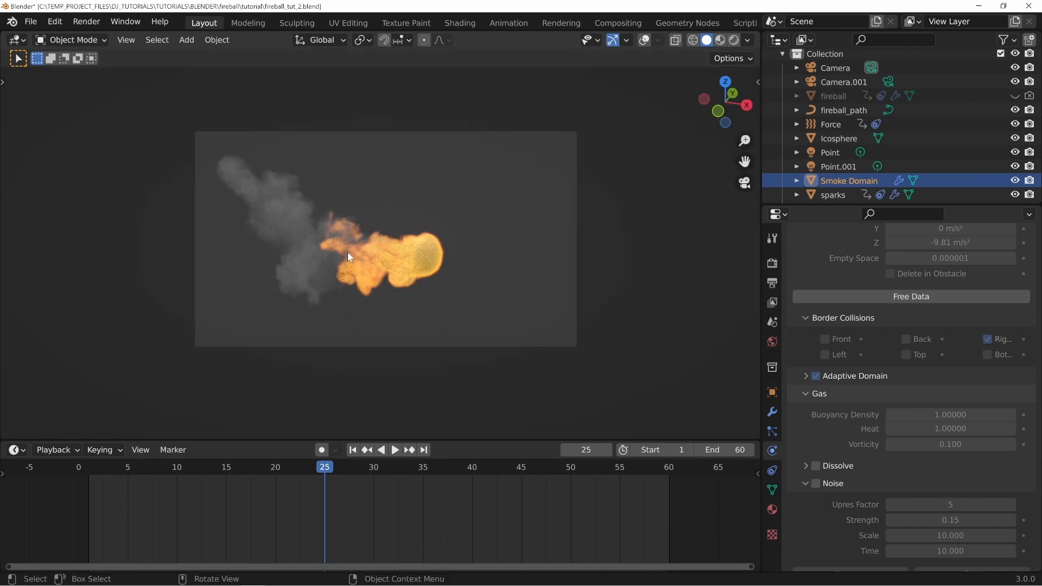
scroll(368, 236, "up", 1)
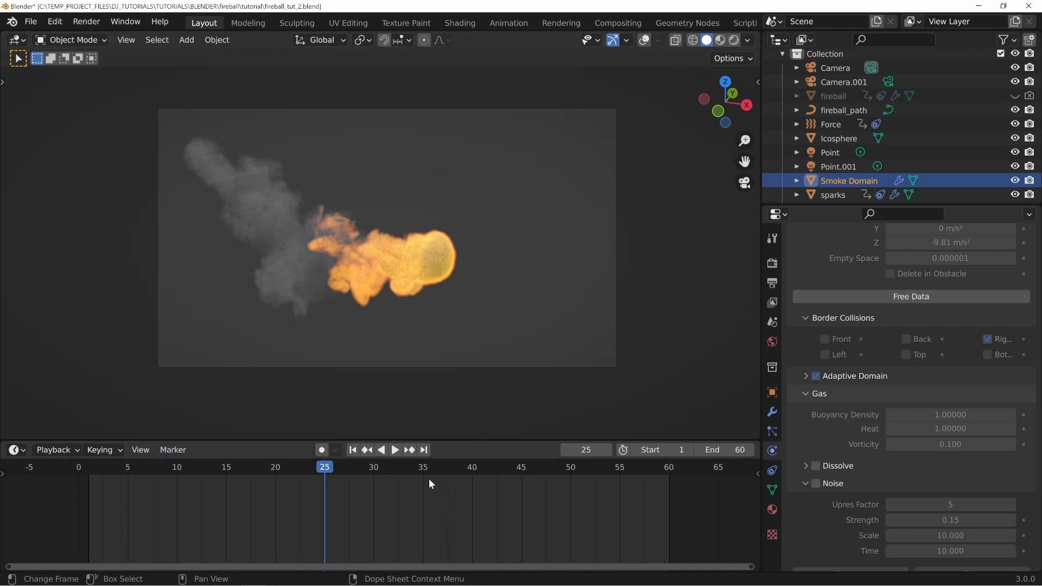
Move the animation to frame 32 and keep the viewport in Solid shading
left_click(396, 469)
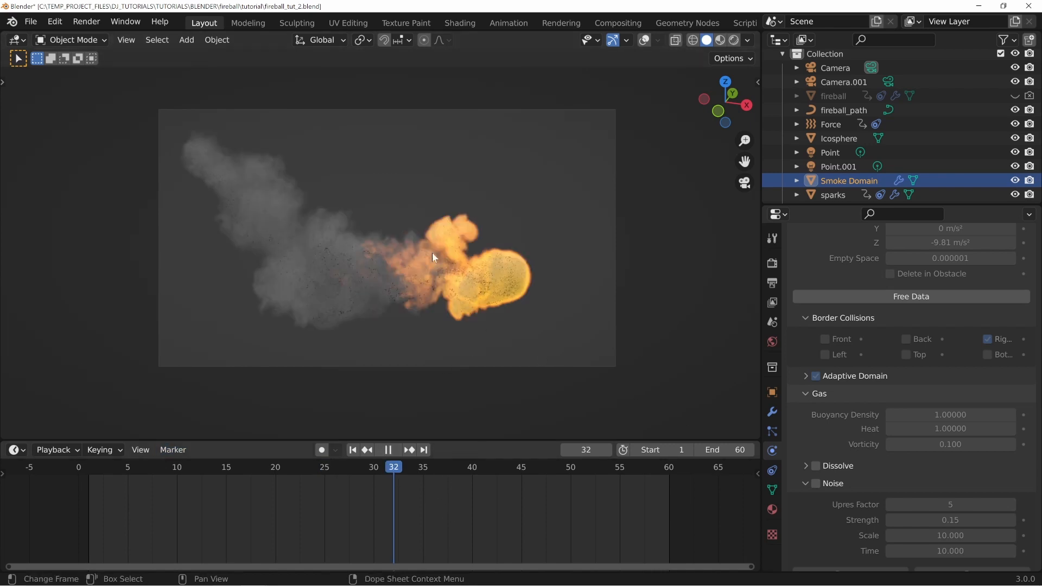
key("z")
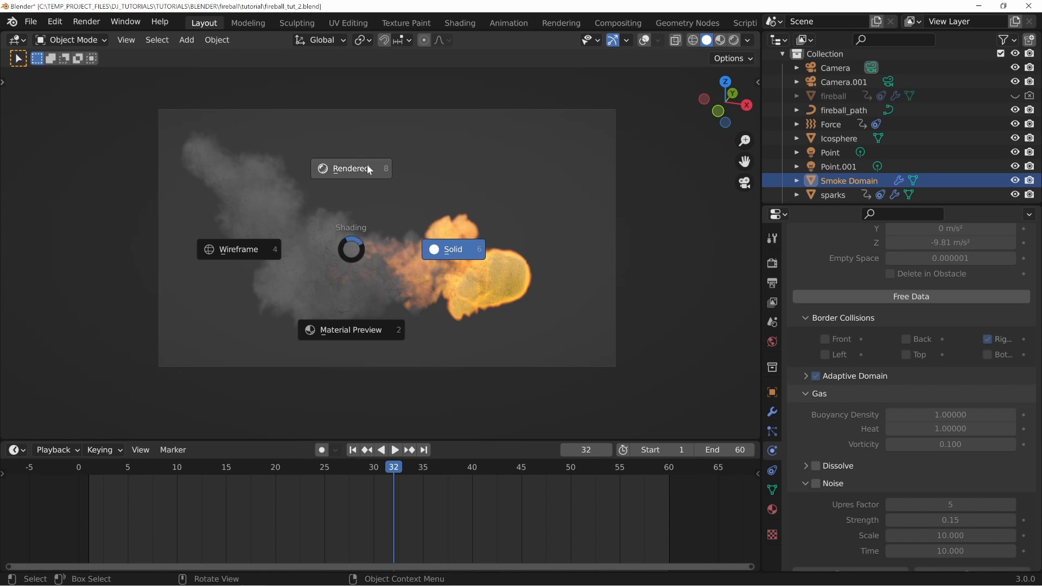
left_click(470, 253)
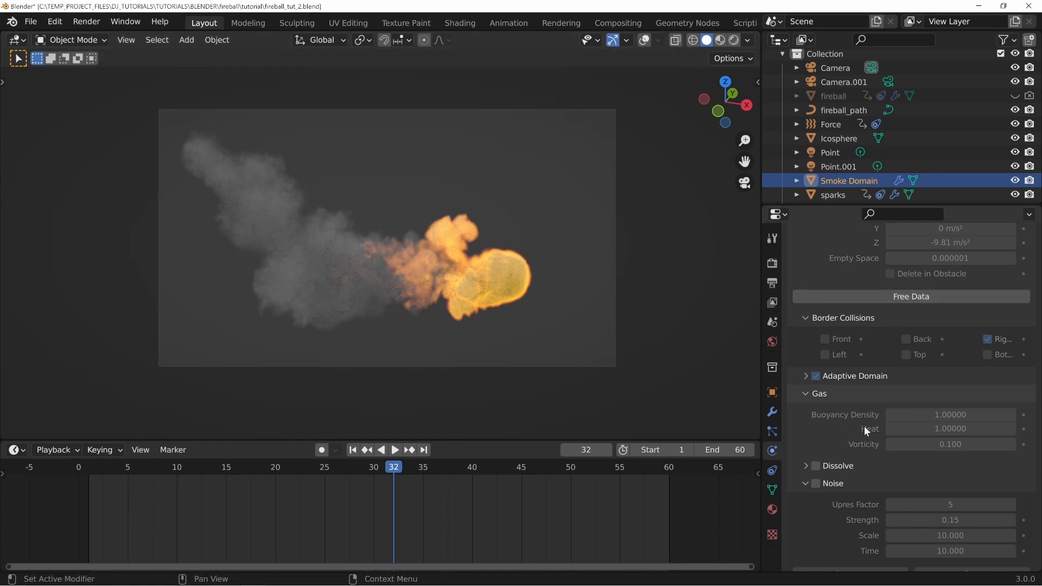
Examine the scene's output format and frame range settings, including the frame step
scroll(864, 425, "up", 3)
scroll(860, 433, "up", 5)
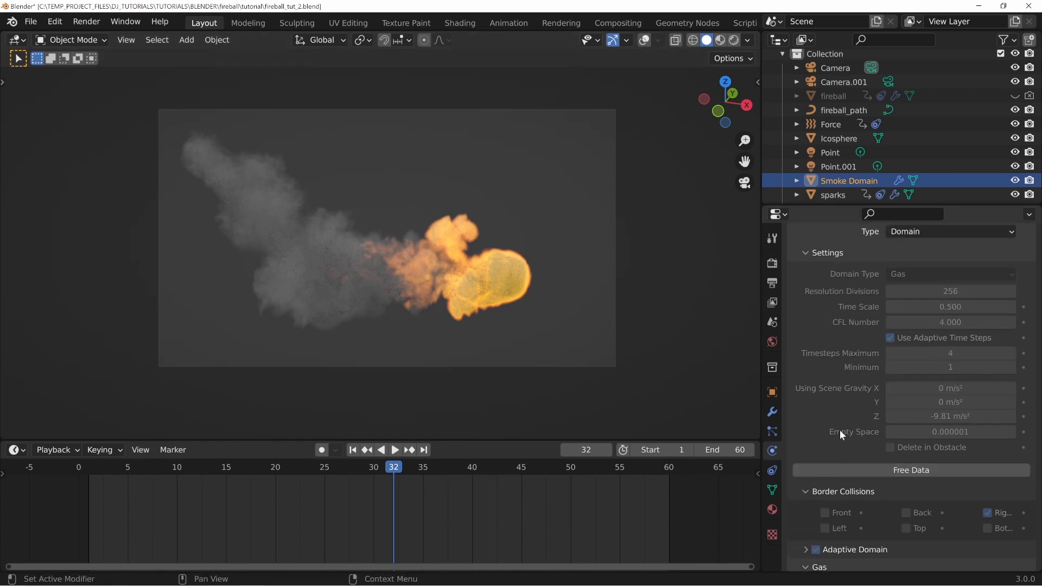
left_click(771, 265)
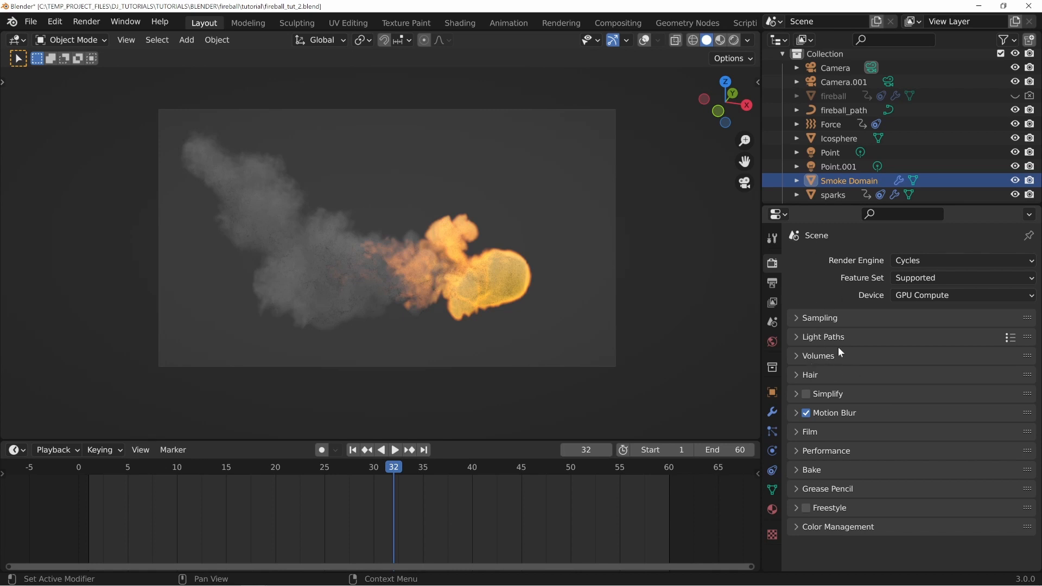
left_click(771, 284)
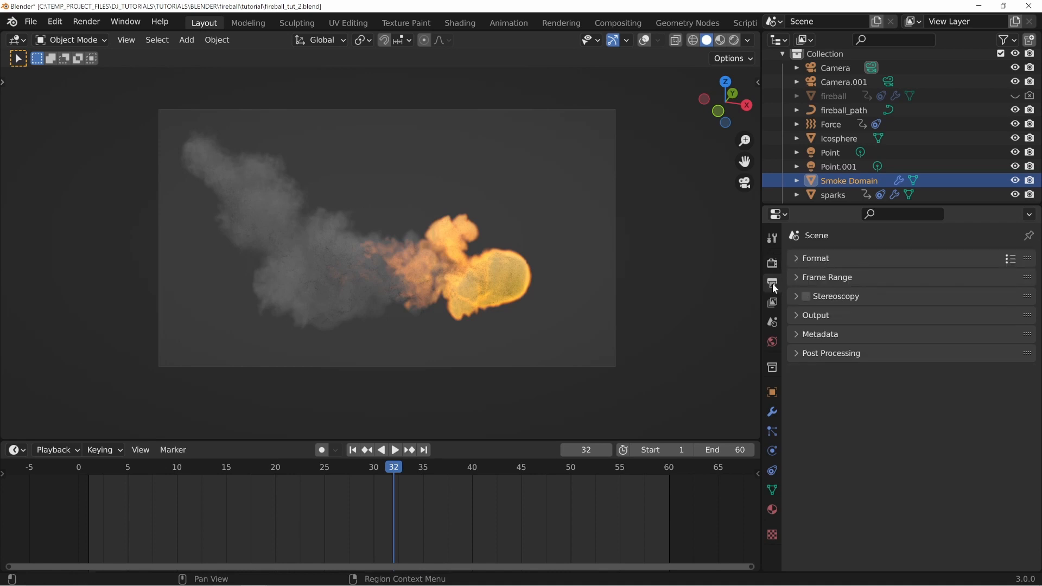
left_click(815, 256)
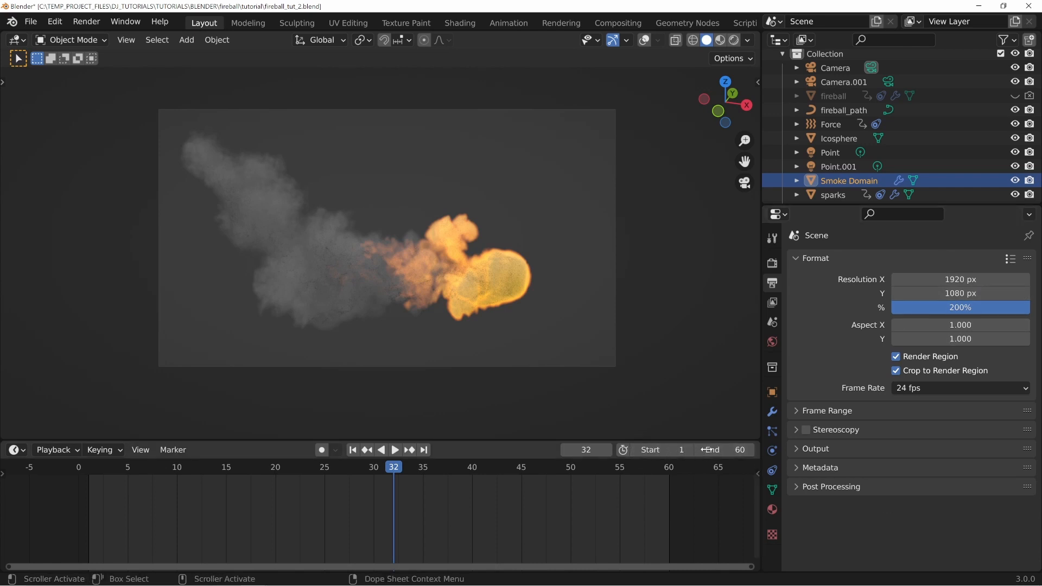
left_click(822, 410)
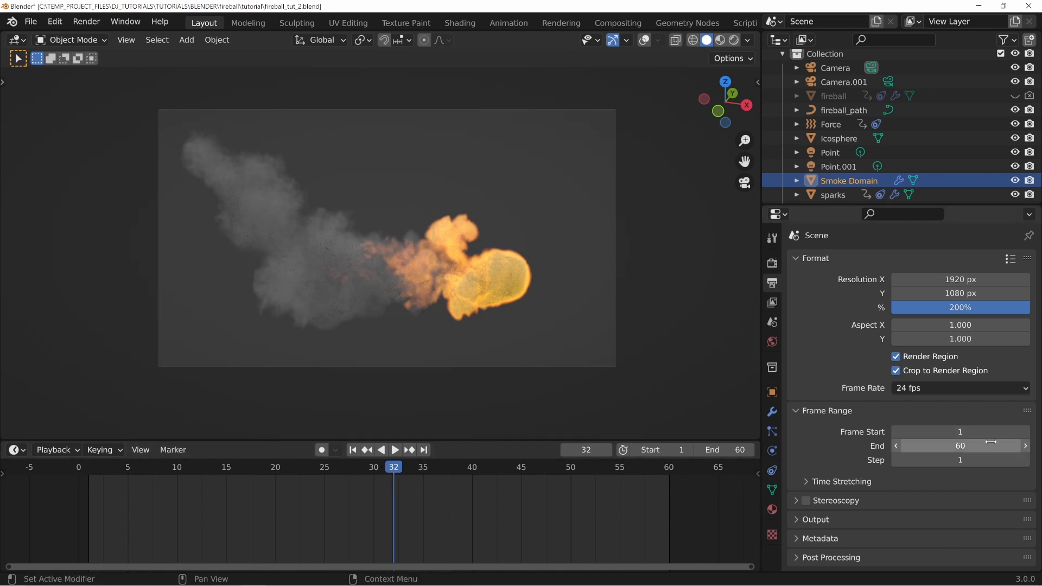
left_click(962, 459)
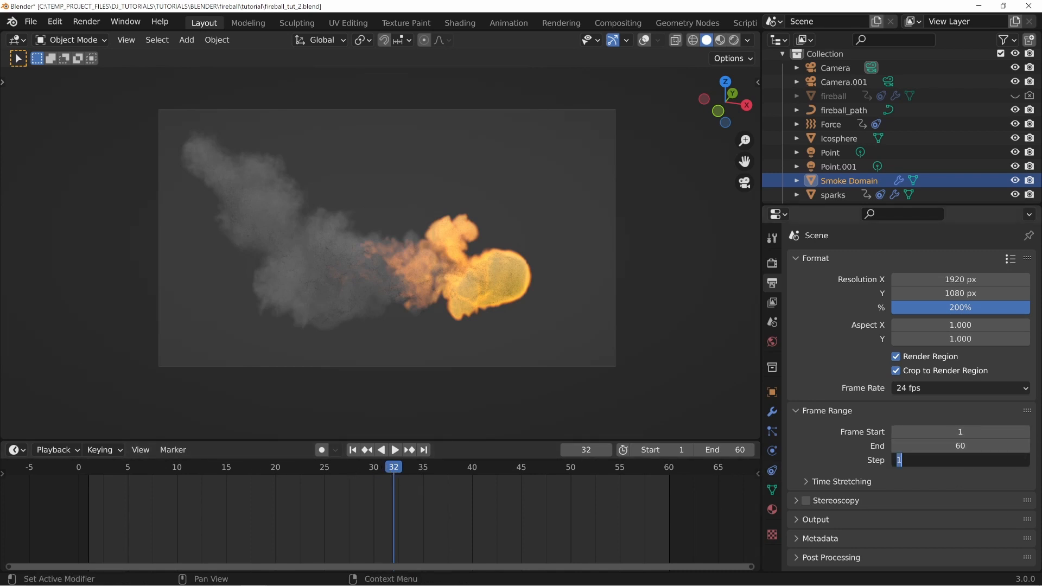
left_click(856, 451)
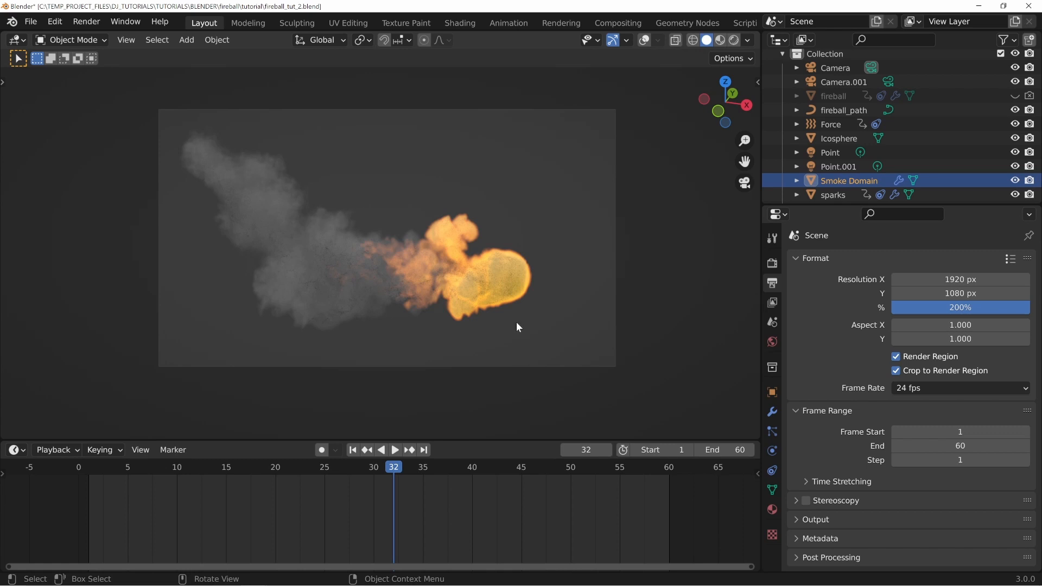
Examine the time stretching settings of the frame range, and collapse all output property sections
left_click(839, 481)
scroll(799, 456, "down", 1)
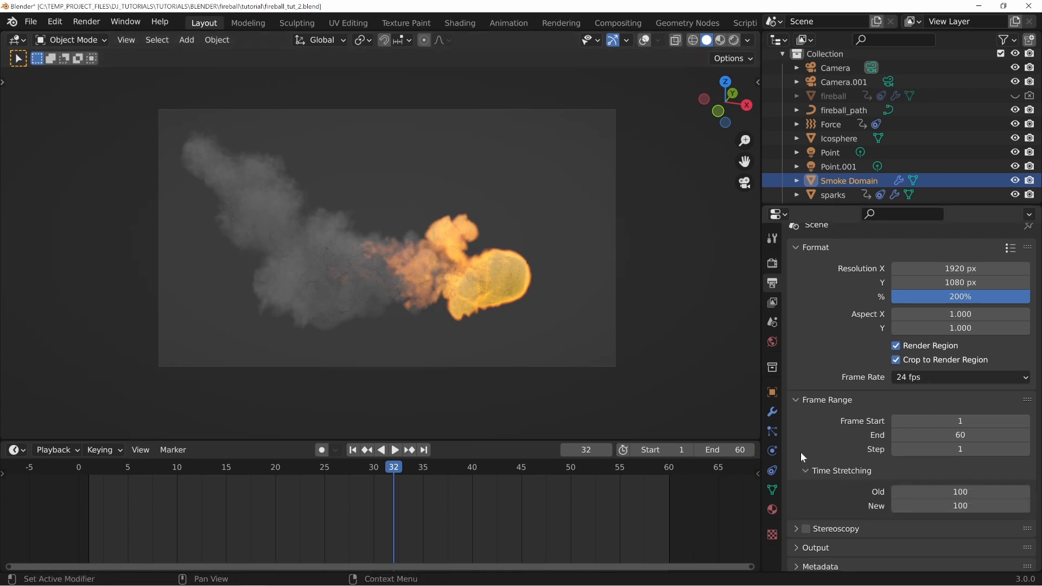
scroll(800, 451, "down", 1)
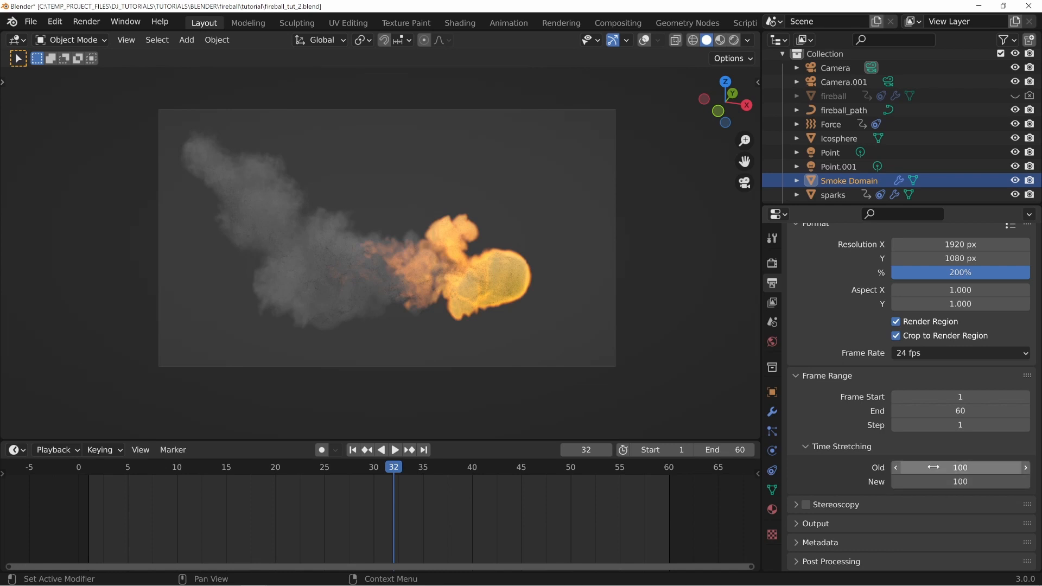
left_click(841, 446)
left_click(807, 258)
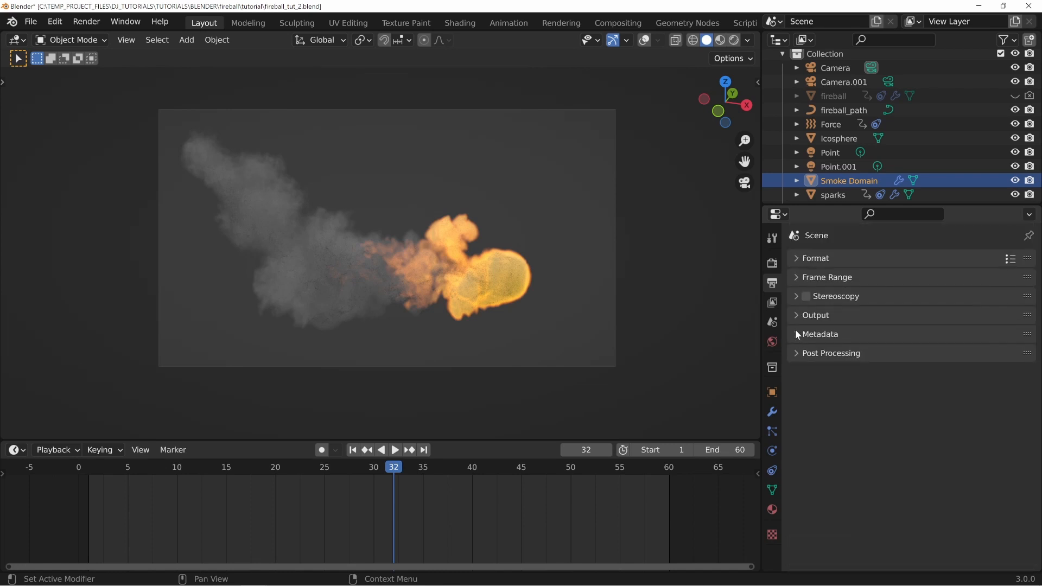
Expand the scene's output settings, review the available image and movie file formats, and keep PNG as the file format
left_click(817, 315)
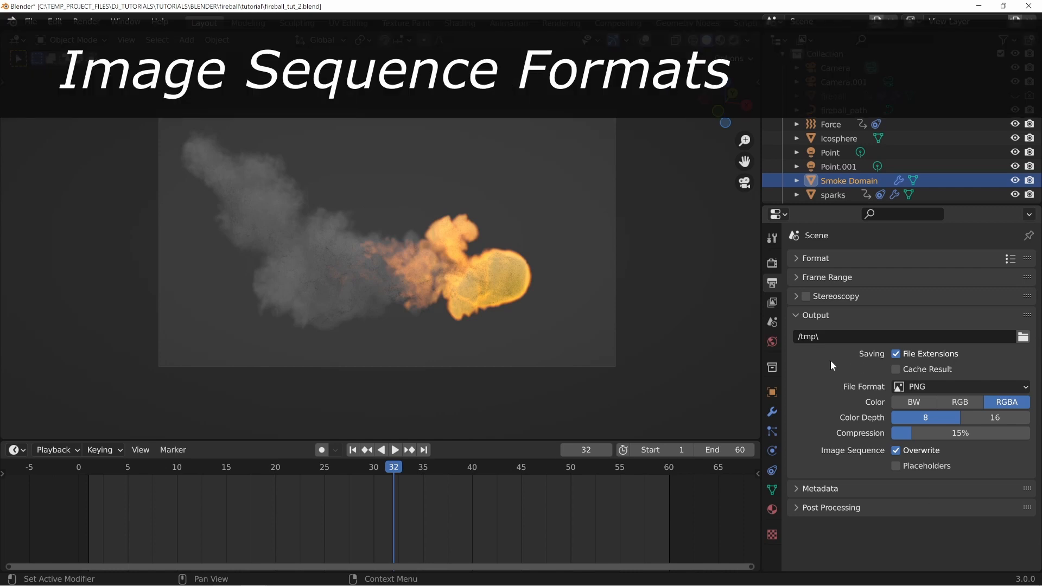
left_click(918, 387)
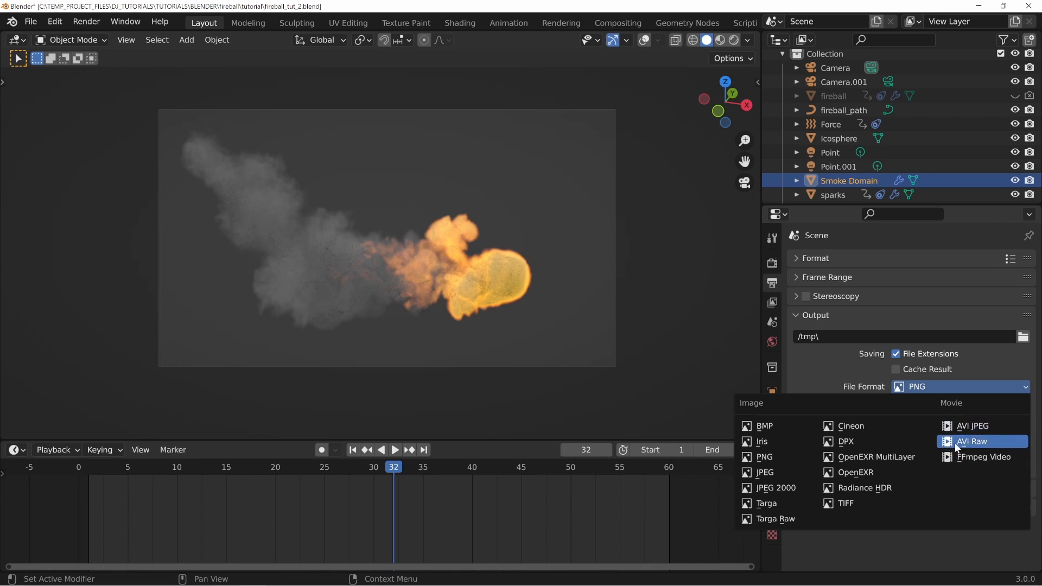
key("Escape")
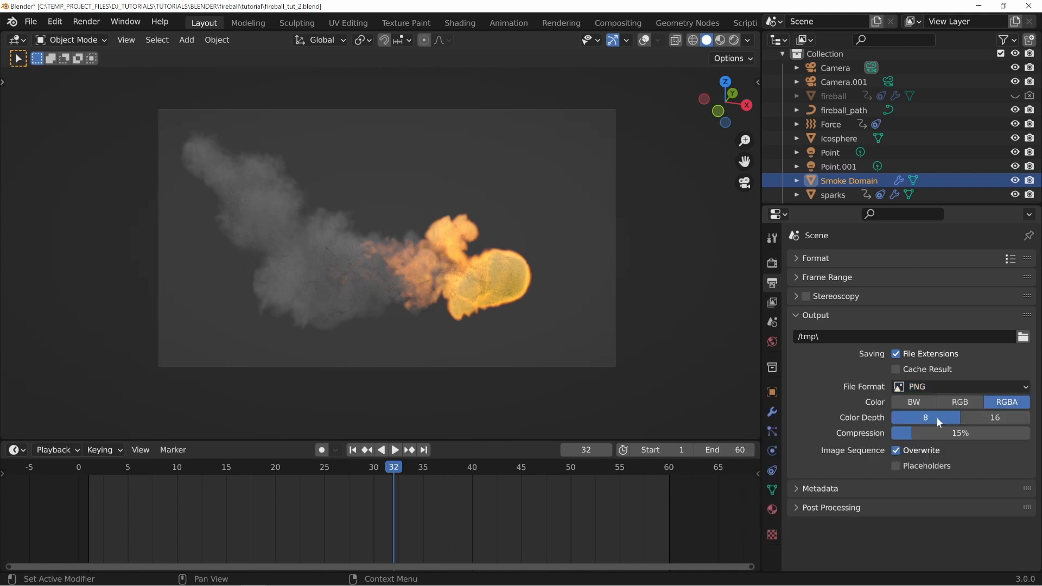
left_click(992, 385)
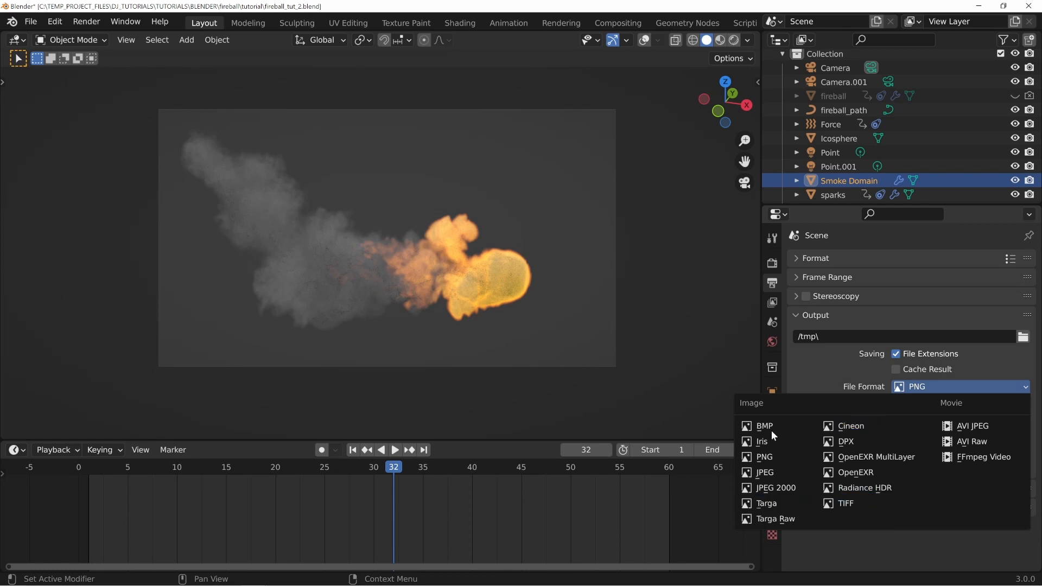
key("Escape")
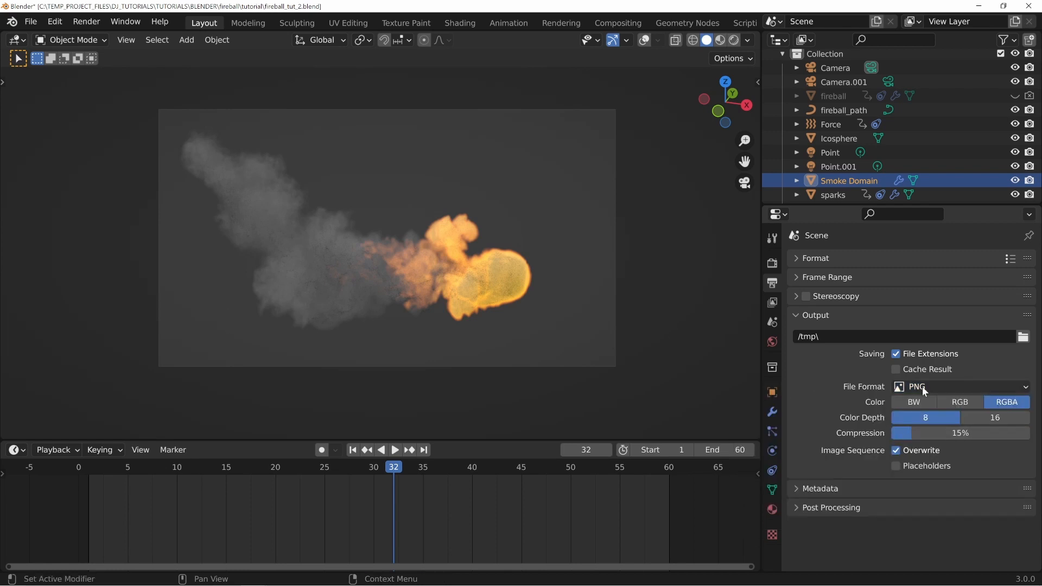
left_click(922, 386)
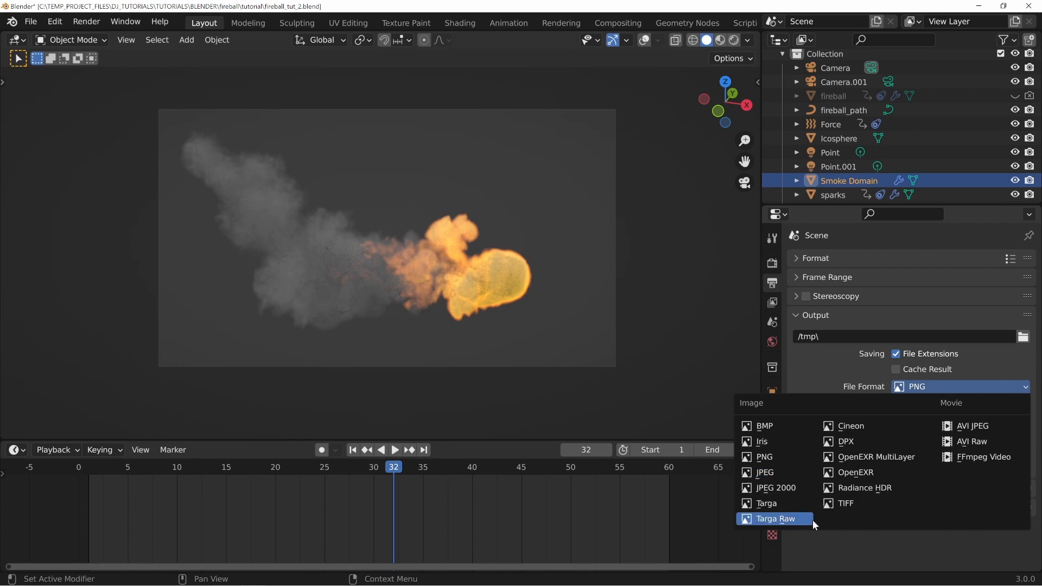
left_click(762, 458)
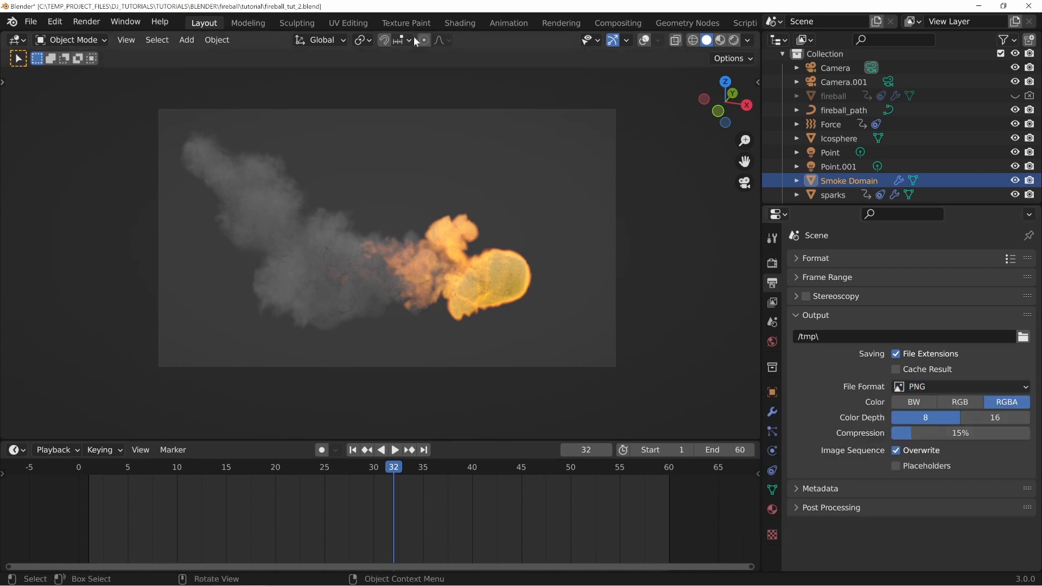
Switch to the Compositing workspace, bring up the render result window and inspect the smoke and fireball of frame 32 up close
left_click(624, 22)
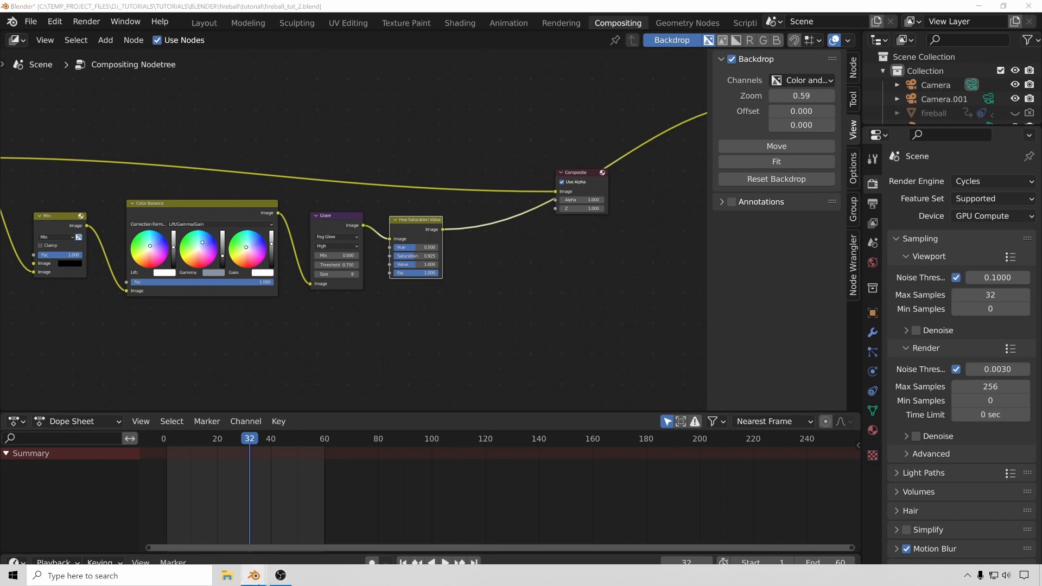
mouse_move(254, 575)
left_click(298, 516)
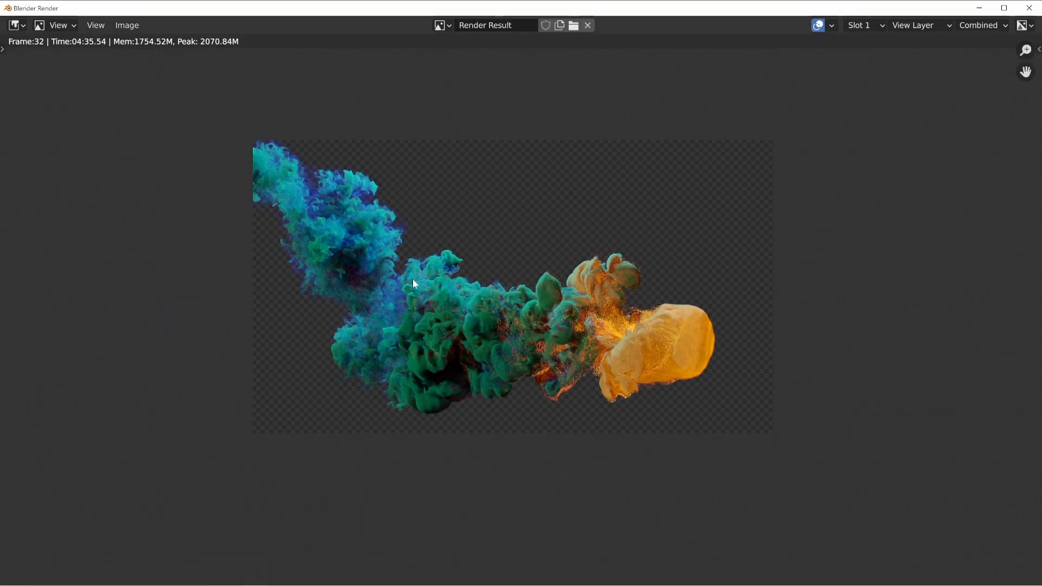
scroll(592, 359, "up", 4)
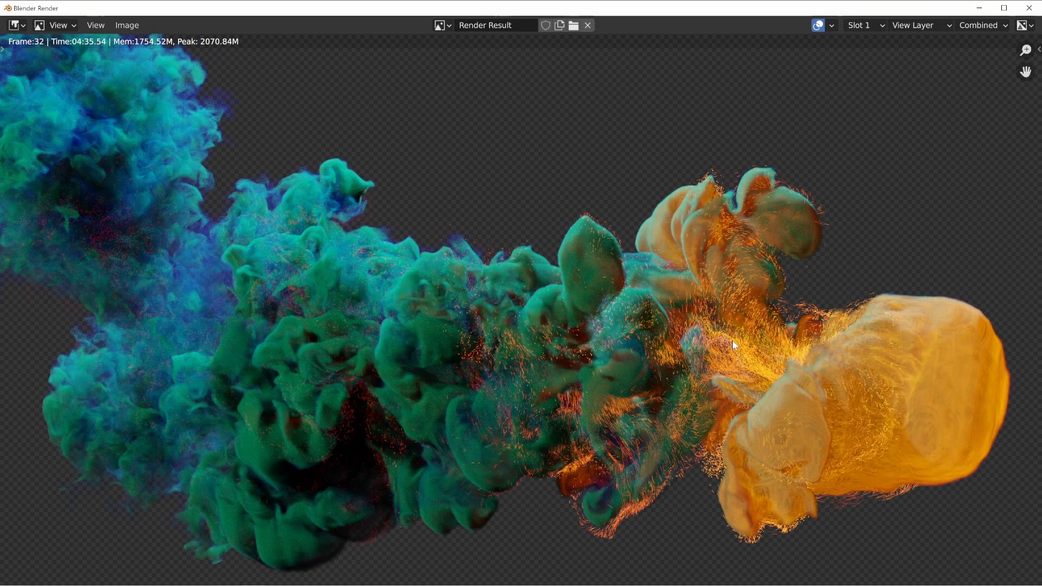
middle_click_drag(731, 341, 429, 361)
middle_click_drag(518, 234, 364, 475)
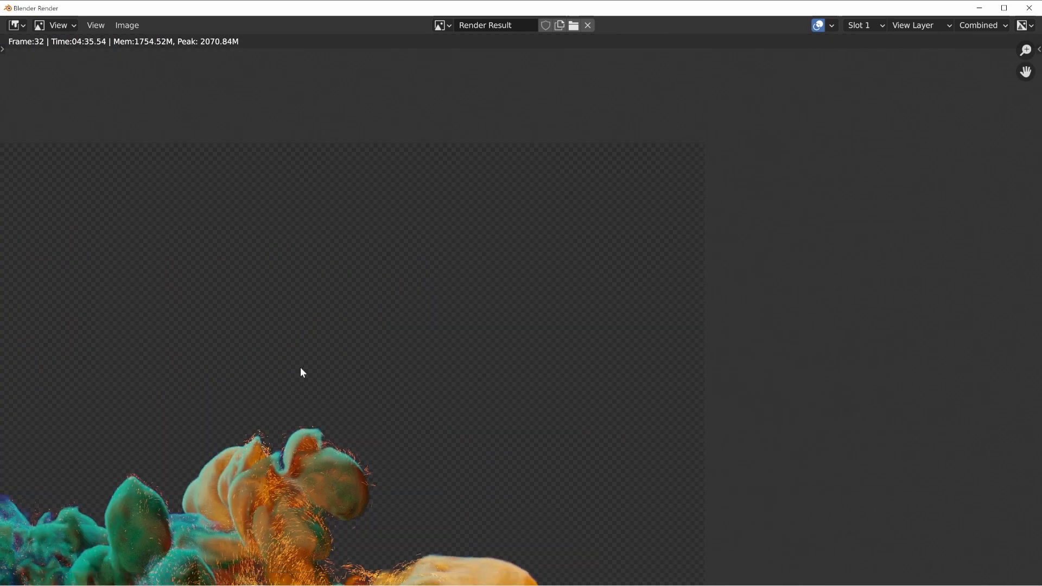
middle_click_drag(300, 369, 293, 205)
middle_click_drag(381, 247, 579, 144)
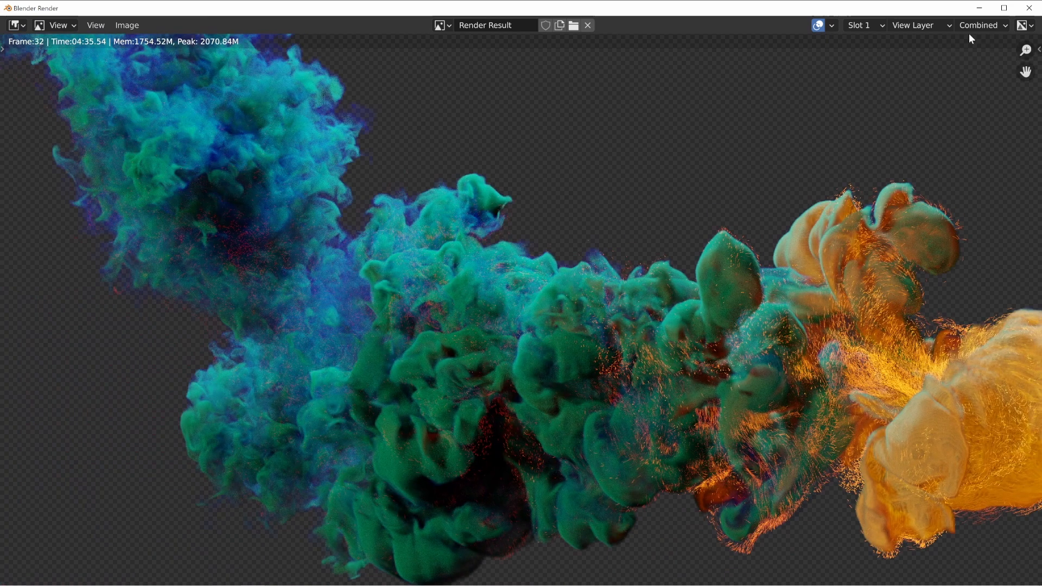
Display only the alpha channel of the render result and examine the transparency around the smoke and fireball
left_click(986, 31)
left_click(1024, 25)
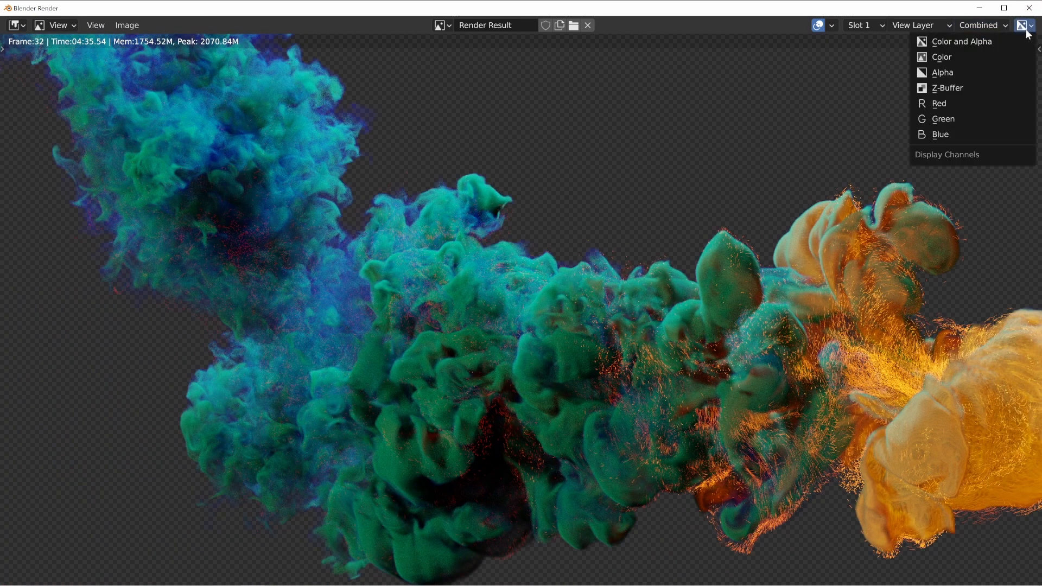
left_click(960, 74)
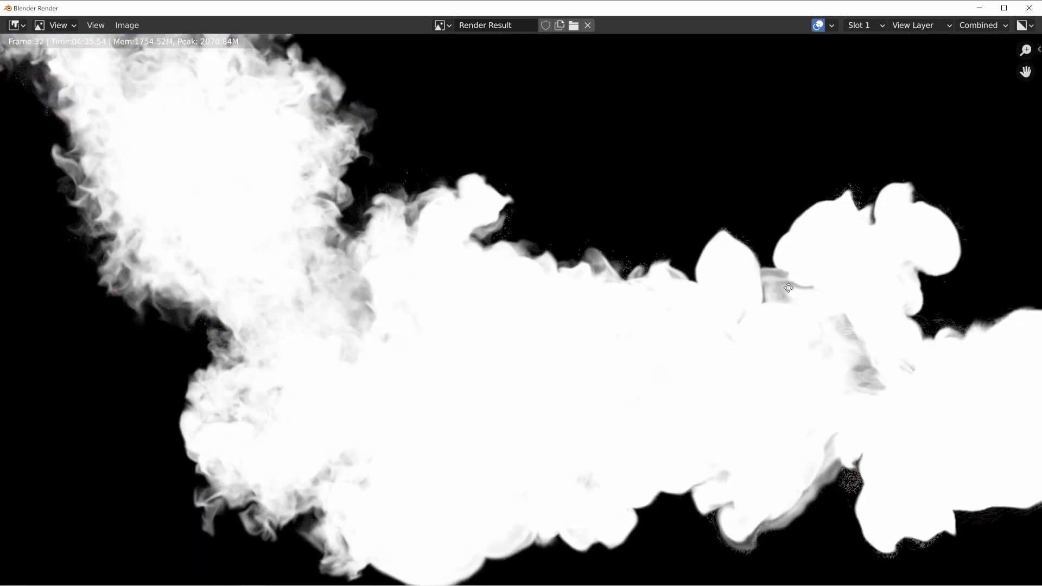
scroll(529, 321, "up", 2)
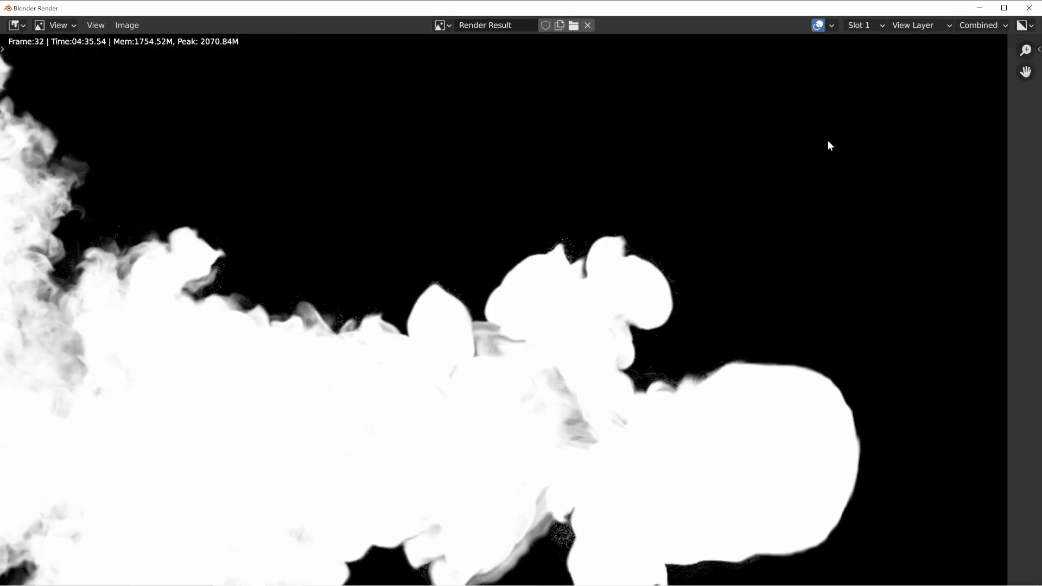
scroll(525, 340, "down", 4)
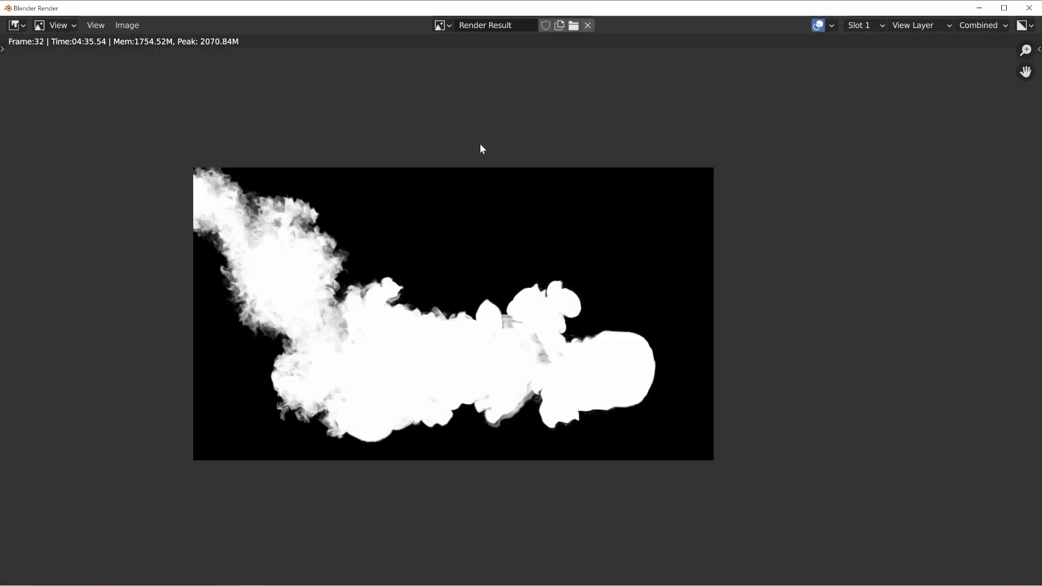
Set the render result's display channels back to Color and Alpha and inspect the smoke and spark detail
left_click(992, 25)
left_click(956, 41)
left_click(1025, 25)
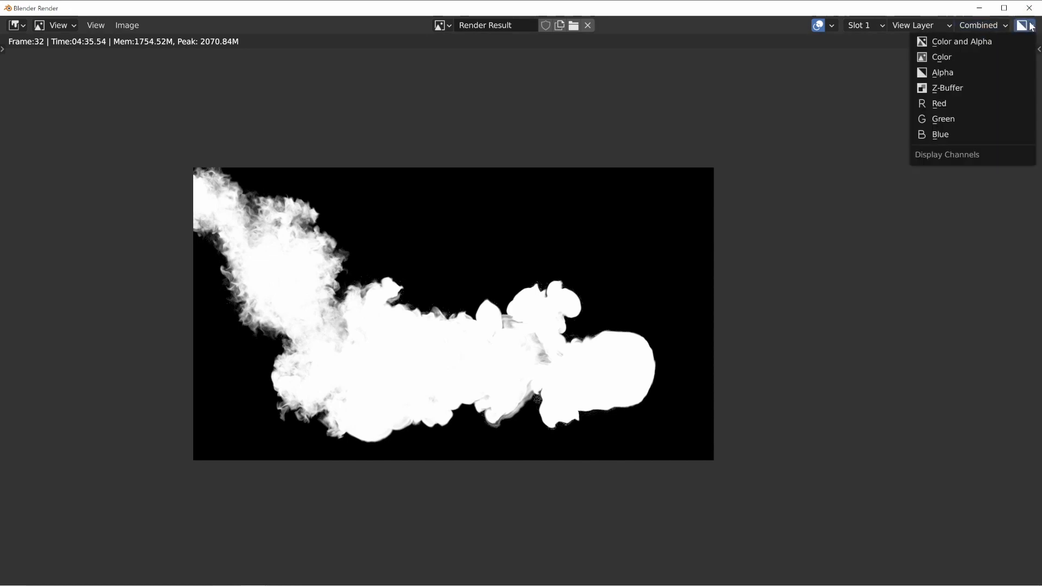
left_click(979, 41)
scroll(389, 375, "up", 2)
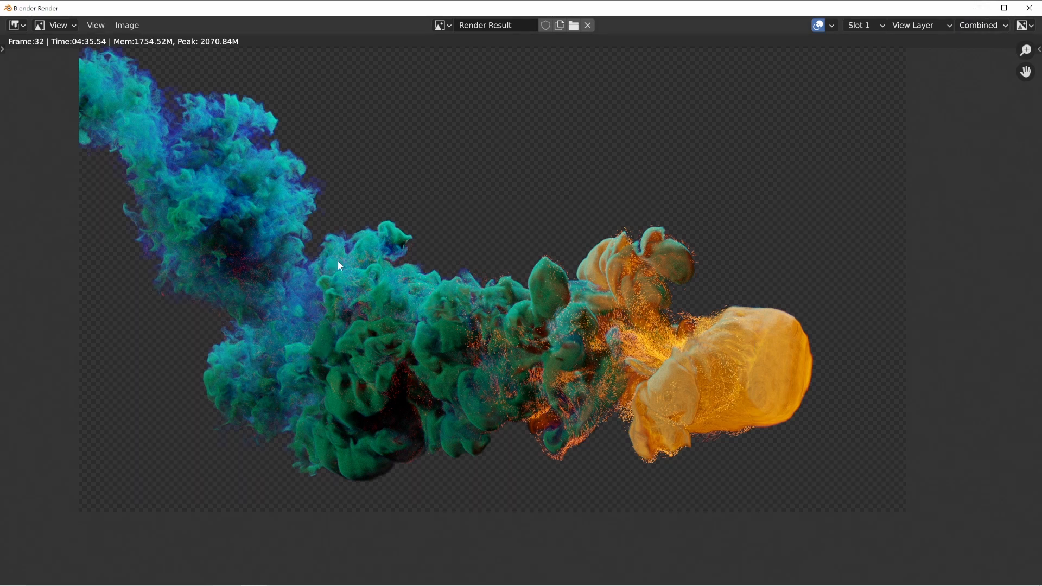
scroll(544, 313, "up", 3)
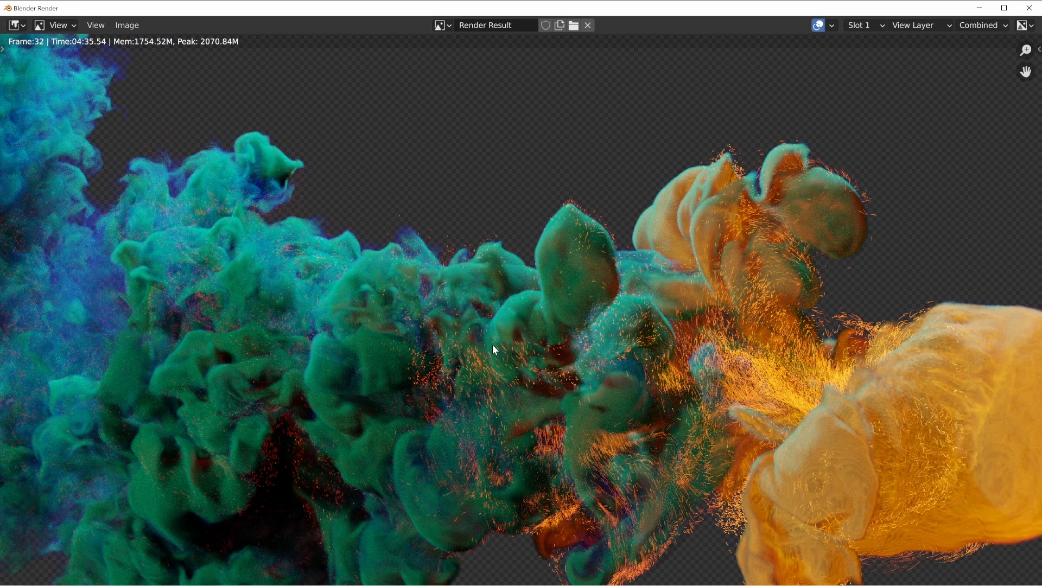
scroll(502, 298, "down", 5)
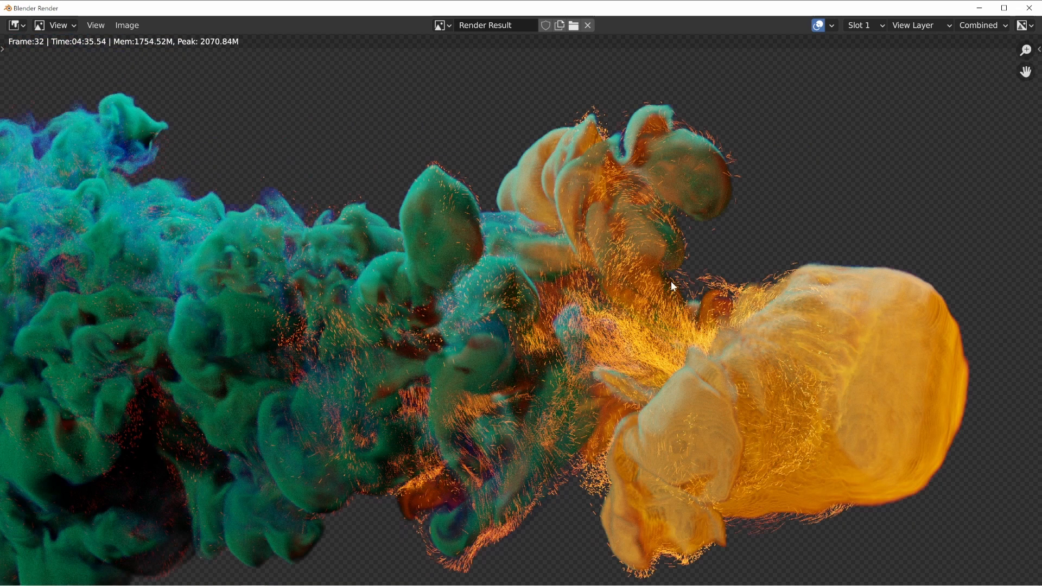
scroll(474, 296, "down", 2)
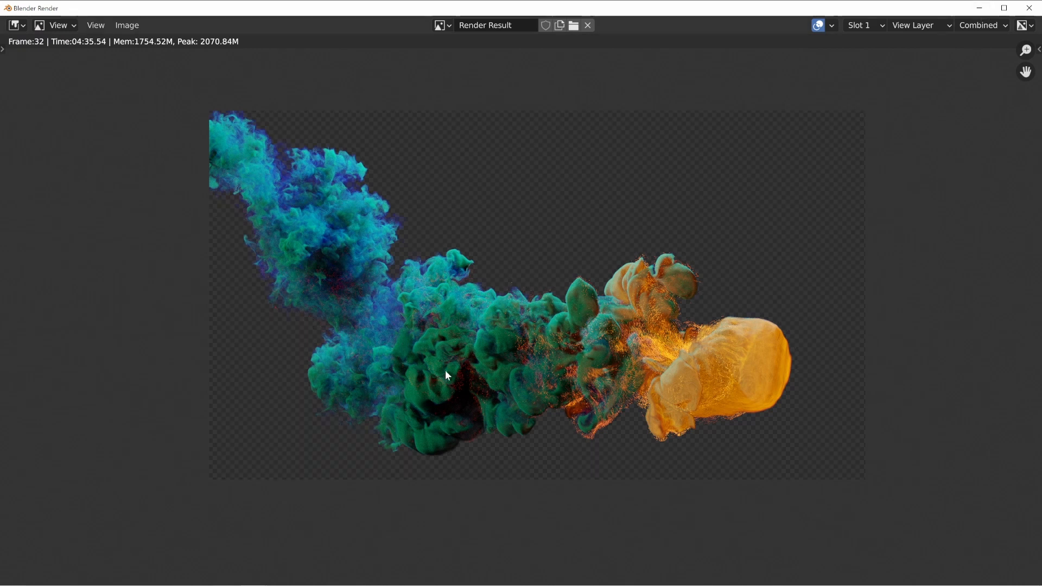
Minimize the render window, return to the Layout workspace and review the output format and file format settings with the Format section collapsed
left_click(979, 9)
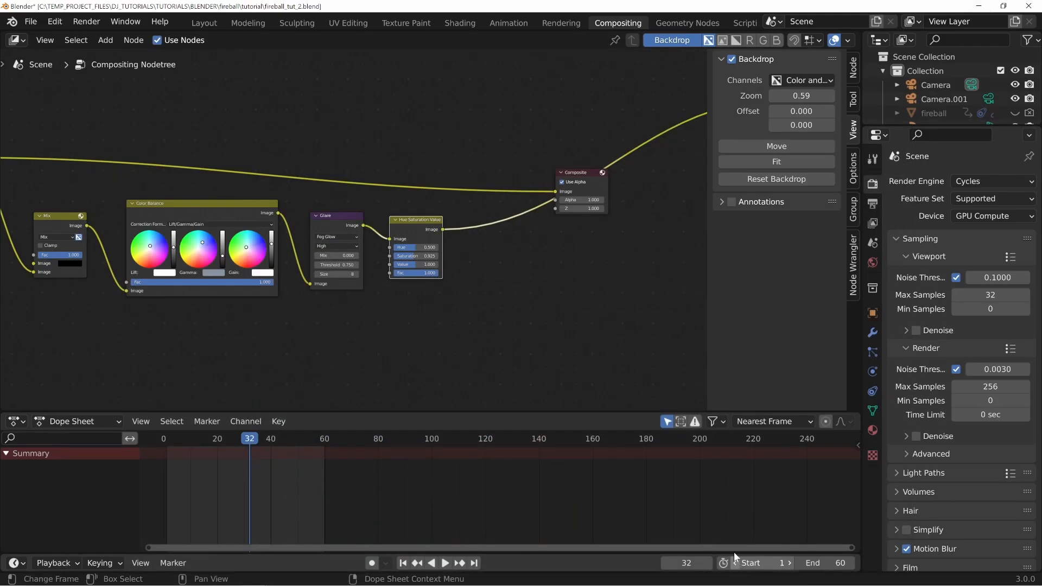
left_click(873, 204)
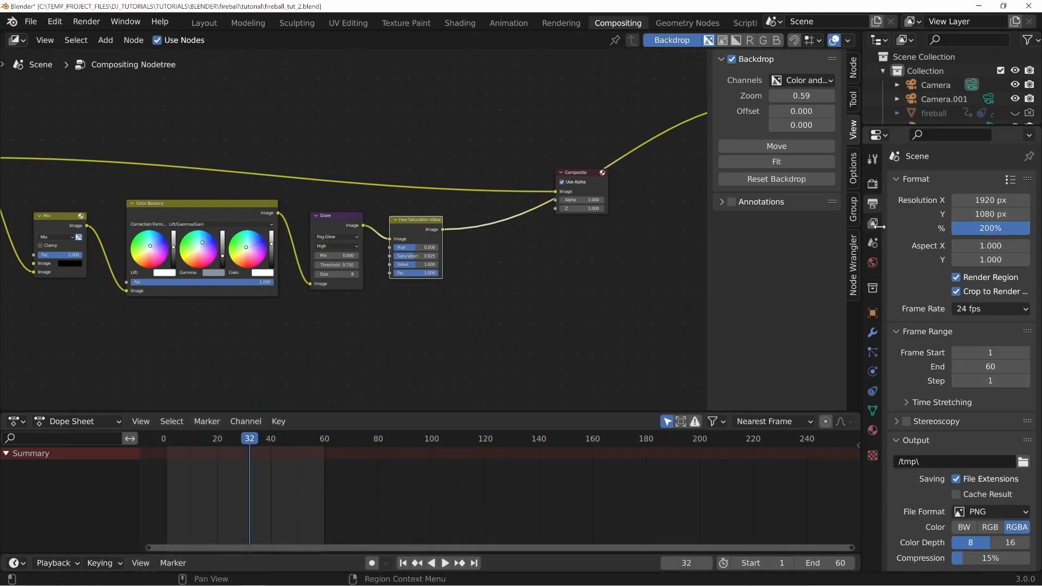
left_click(201, 24)
left_click(797, 259)
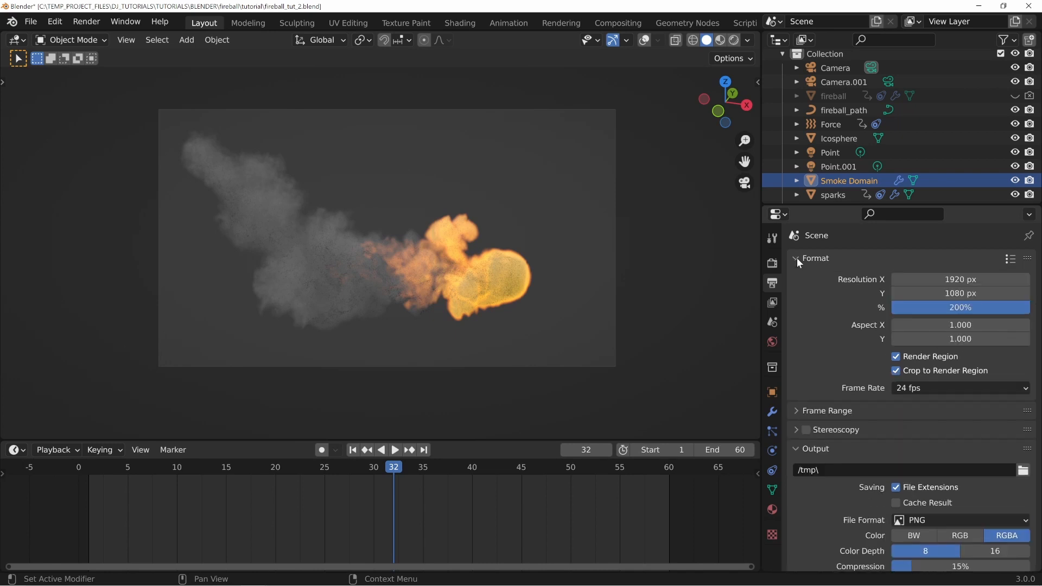
left_click(796, 259)
left_click(923, 387)
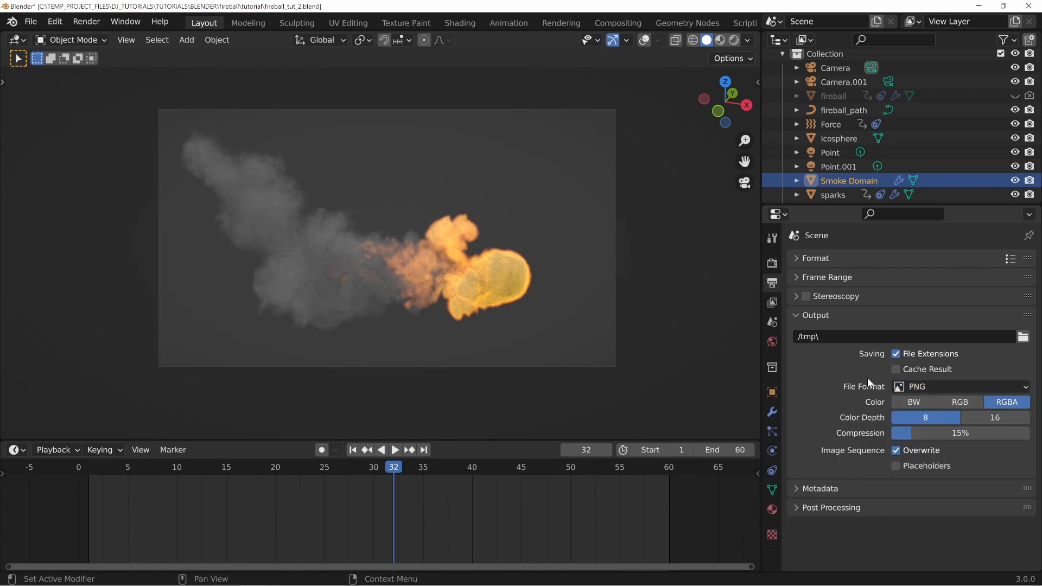
Examine the file format options for saving the render result as an image, cancel without saving and minimize the render window
mouse_move(253, 572)
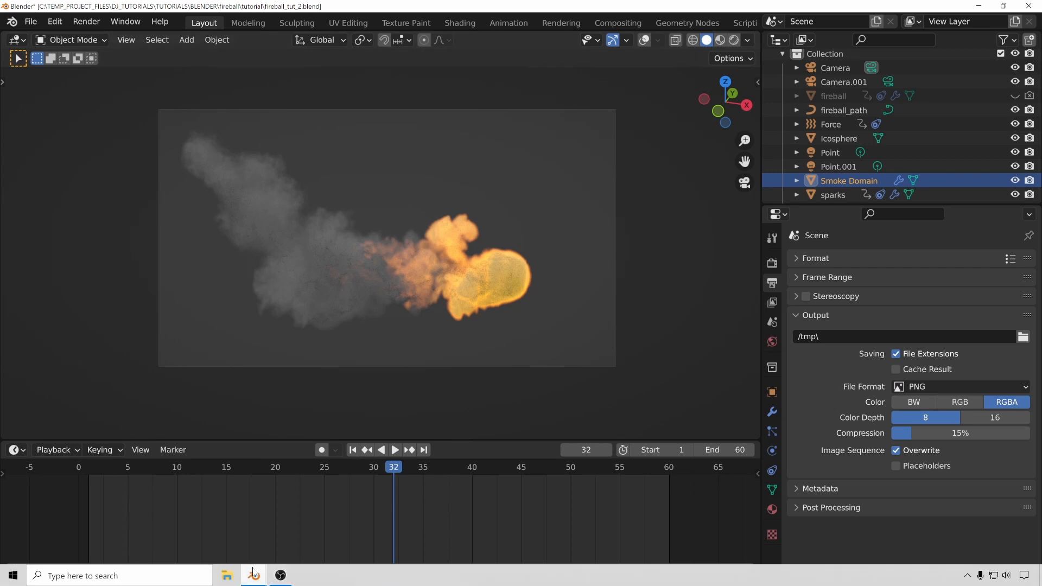
left_click(314, 523)
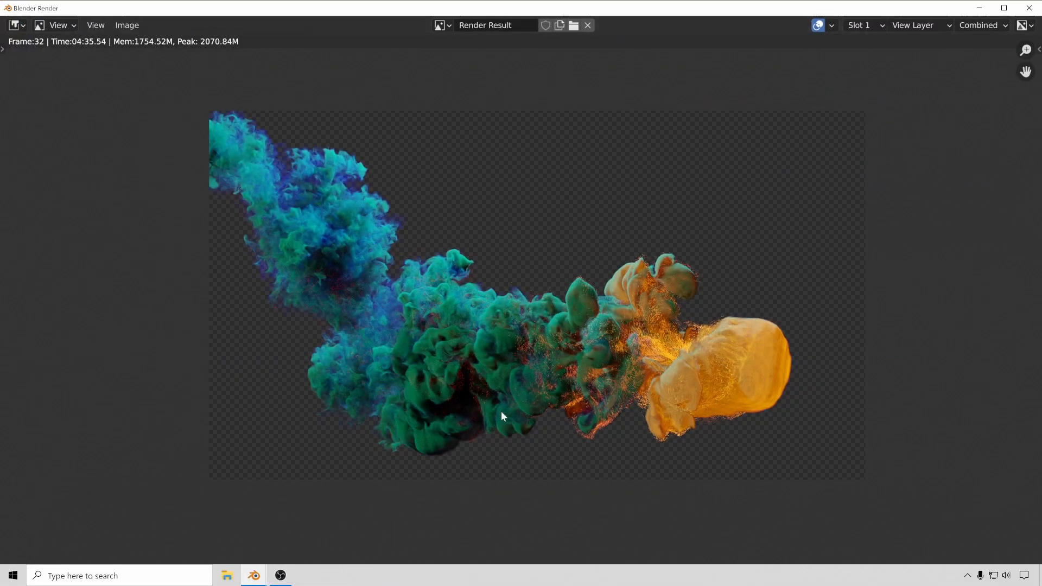
left_click(122, 26)
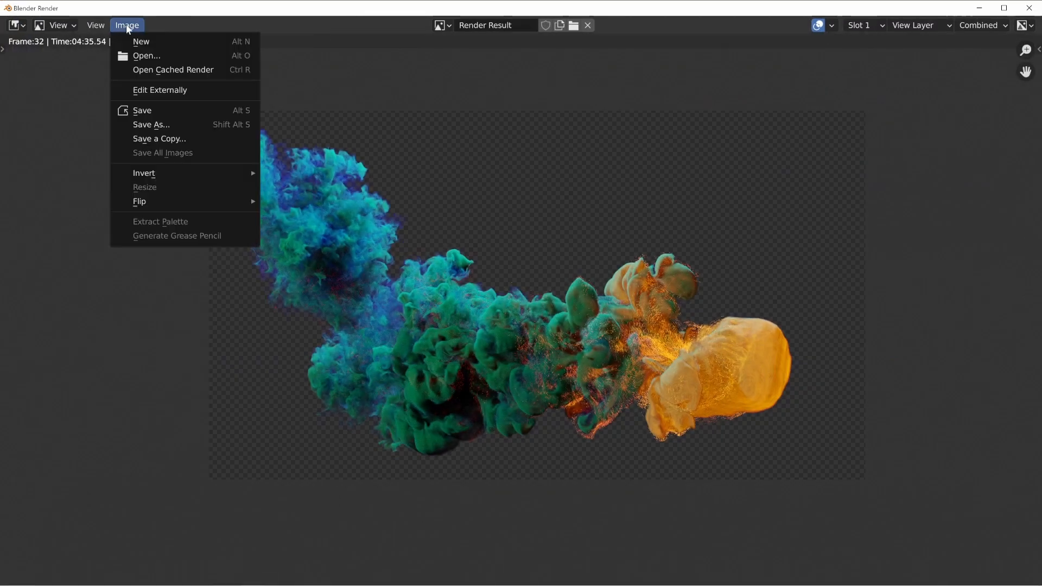
left_click(148, 126)
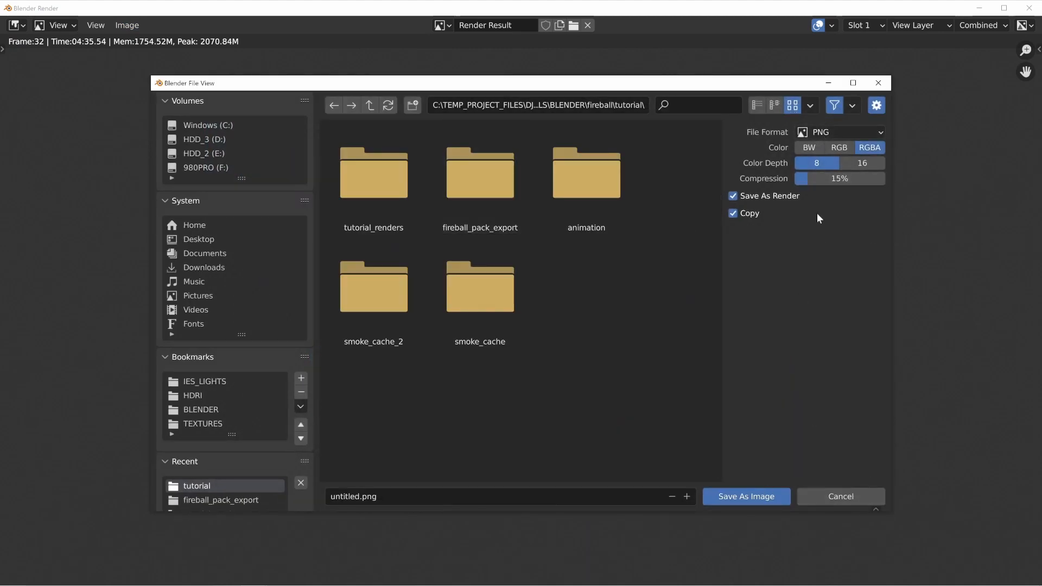
left_click(853, 496)
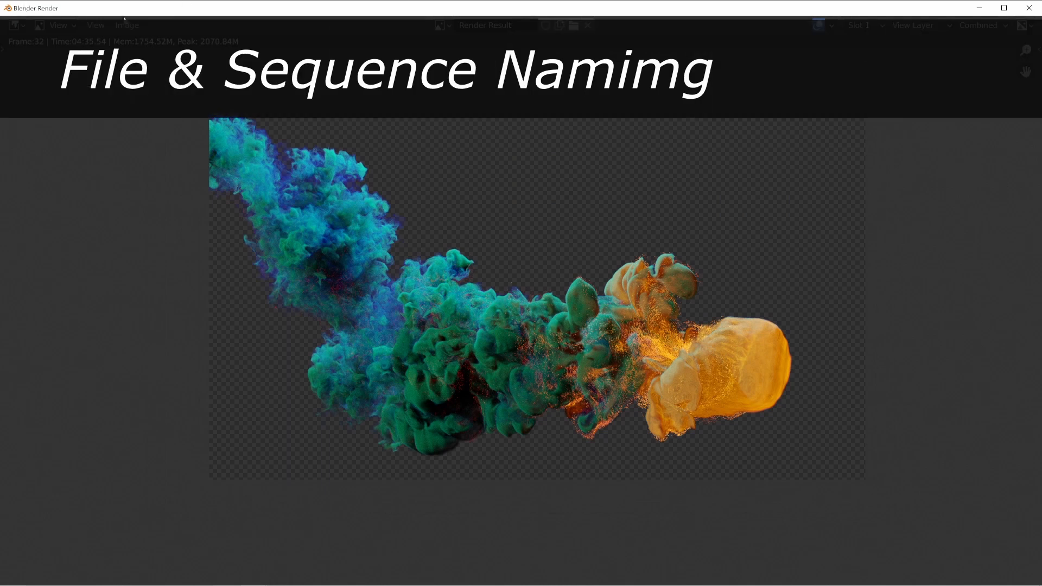
left_click(979, 7)
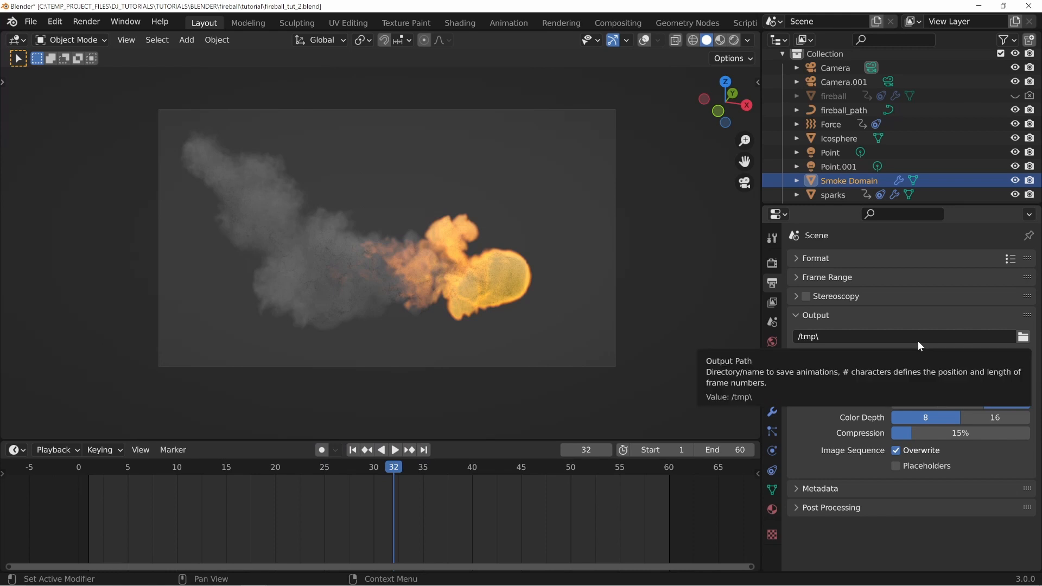
Browse for the output path, create a folder named render inside the tutorial folder and open it
left_click(1022, 337)
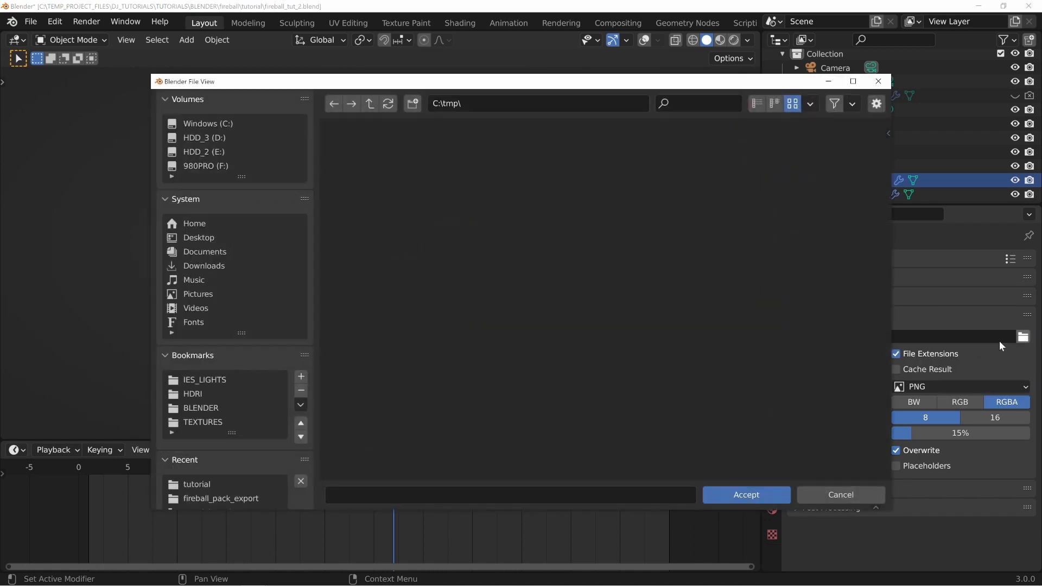
left_click_drag(533, 82, 503, 67)
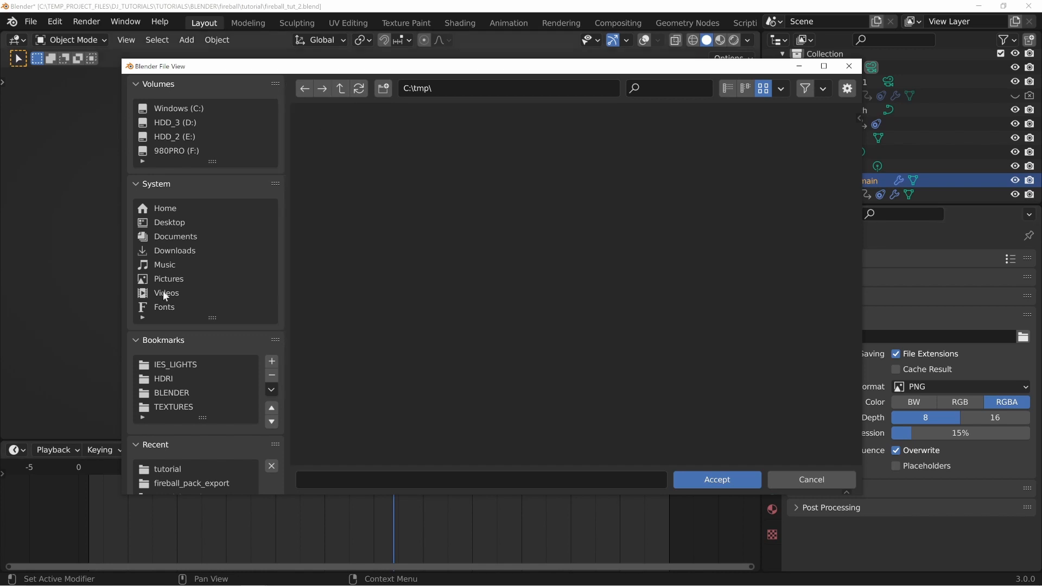
left_click(178, 468)
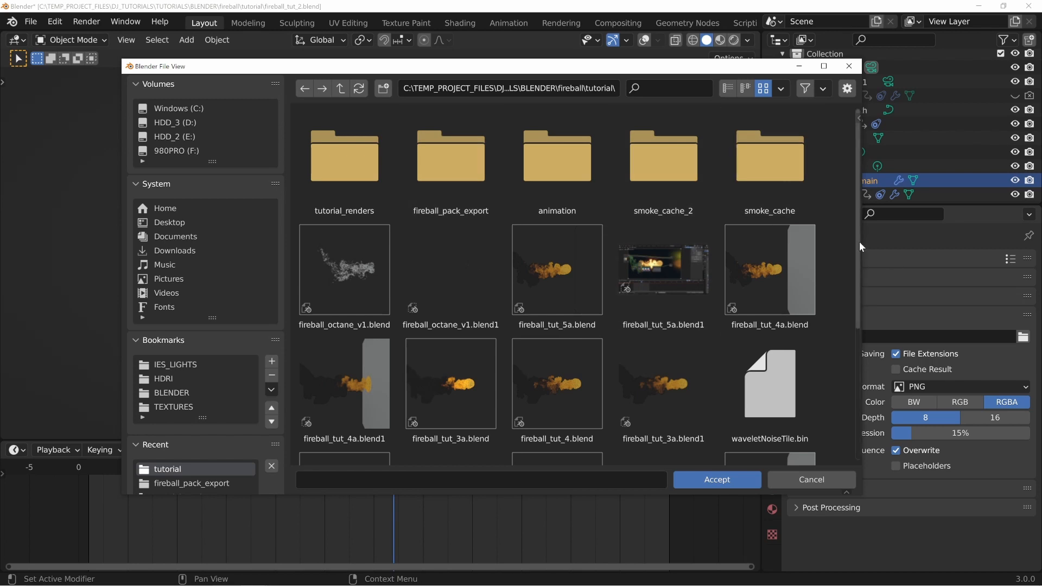
right_click(833, 204)
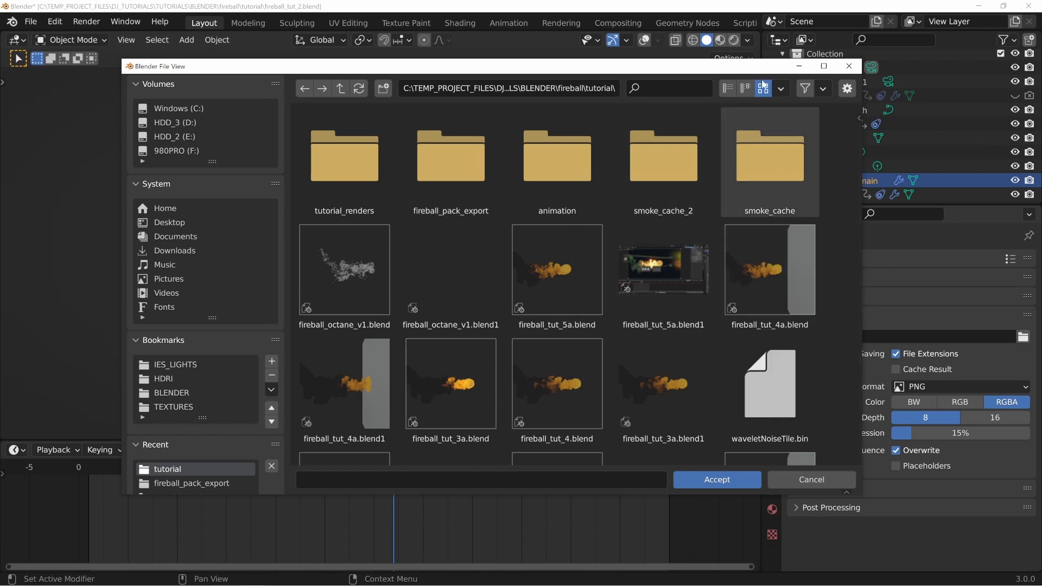
left_click(383, 90)
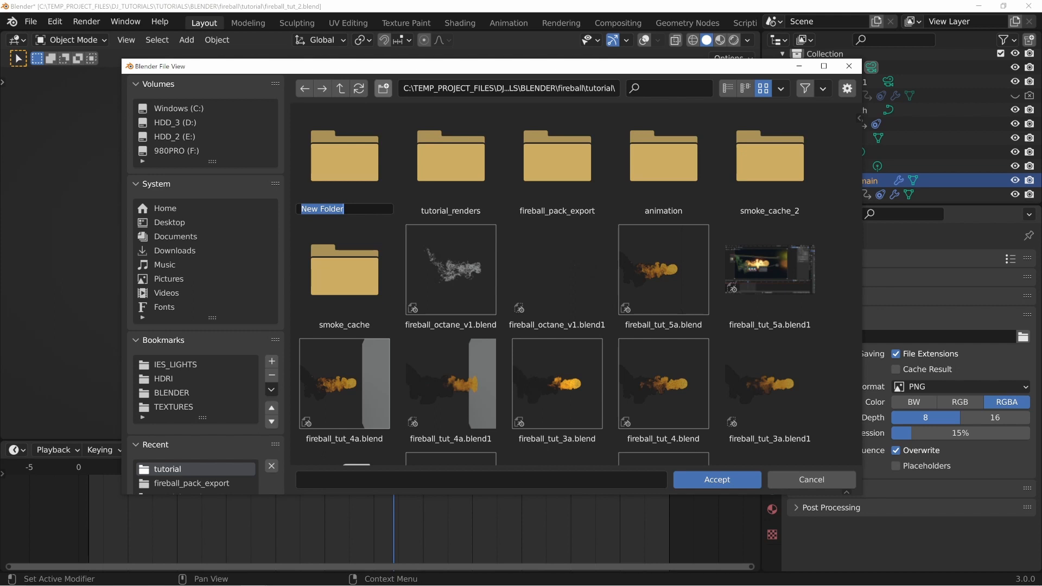
type("render")
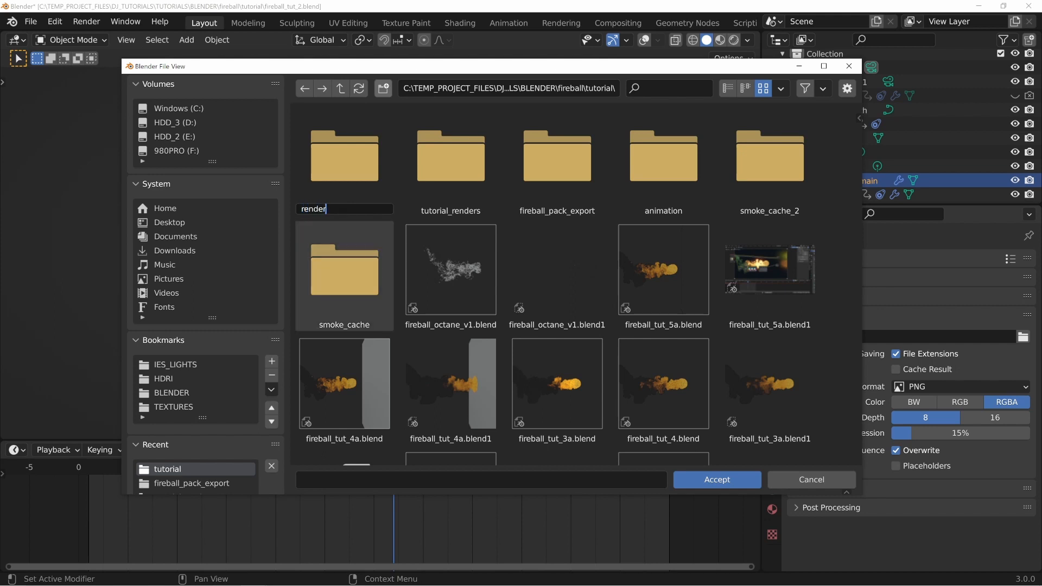
key("Return")
double_click(368, 159)
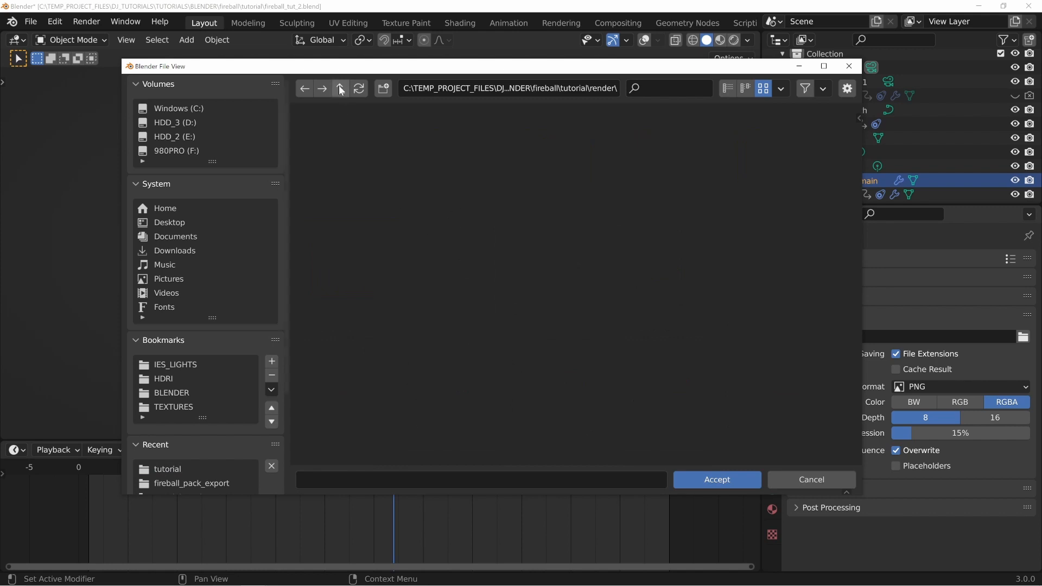
Create a subfolder named exr inside the render folder and open it
left_click(383, 87)
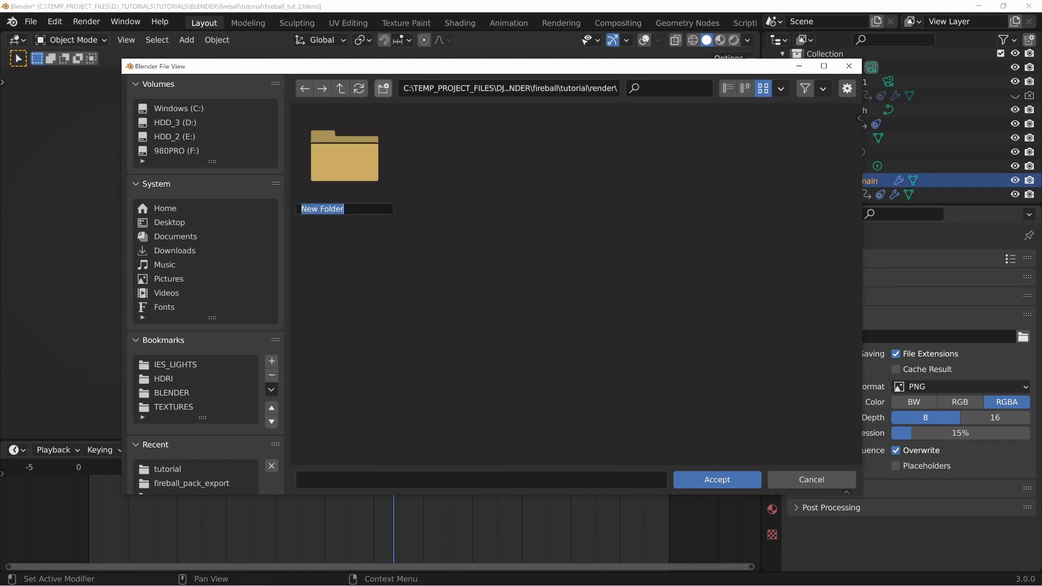
type("exr")
key("Return")
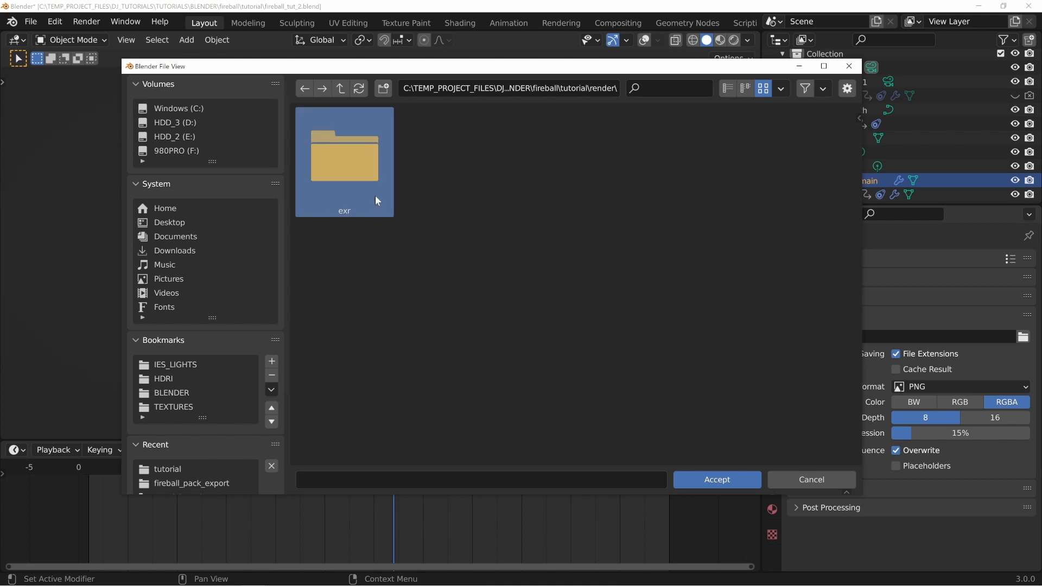
double_click(357, 165)
left_click(356, 479)
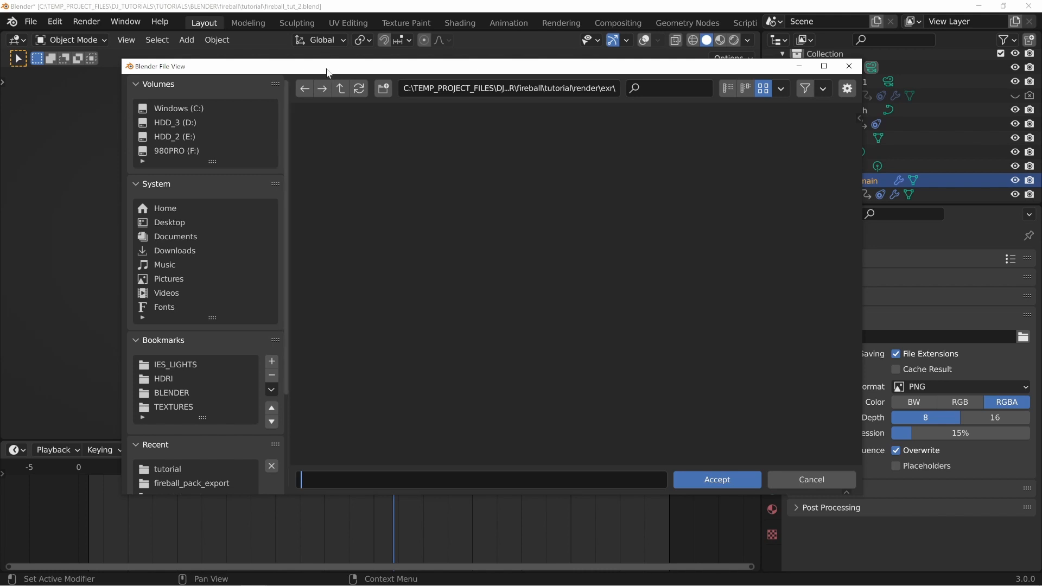
left_click_drag(328, 69, 592, 133)
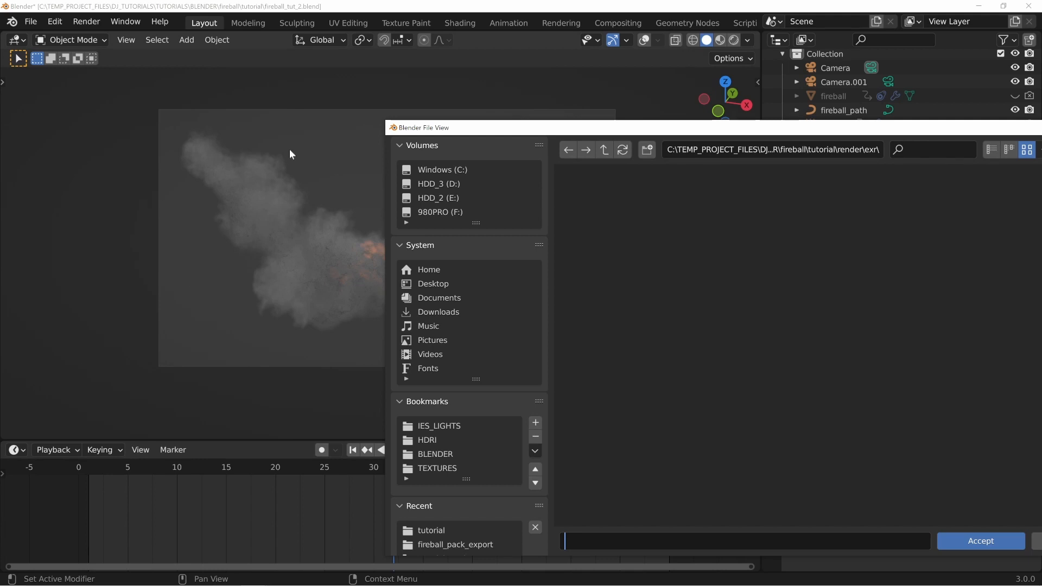
left_click_drag(602, 129, 326, 68)
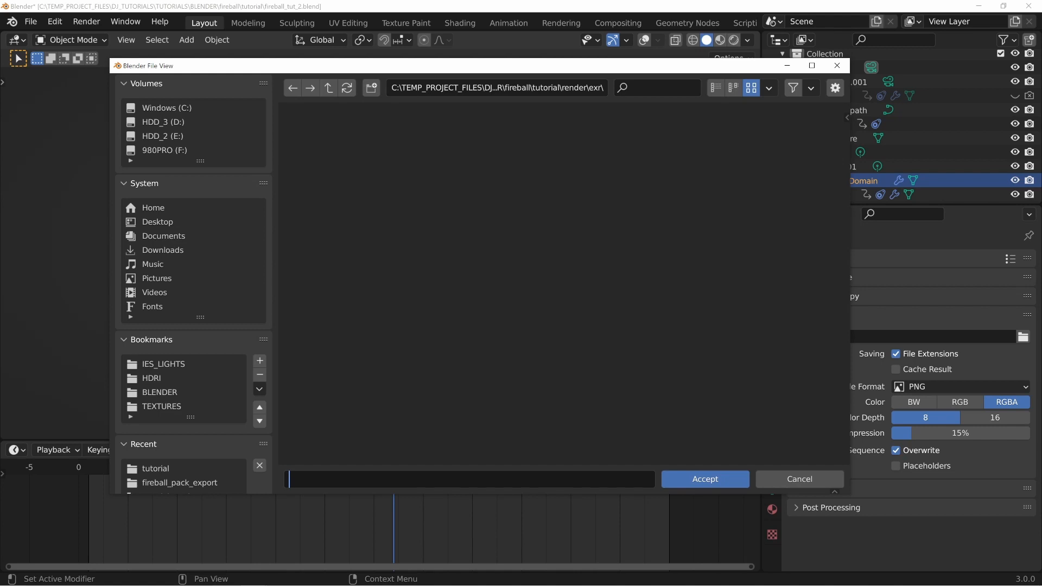
Return to the render folder and create two more subfolders named viewport and png beside exr
left_click(328, 87)
left_click(371, 87)
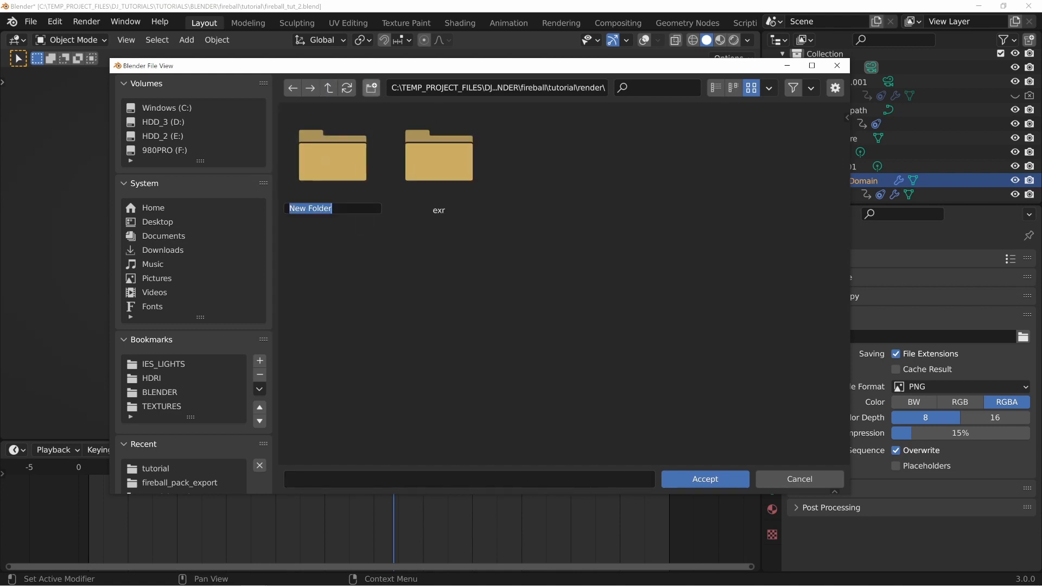
type("viewport")
key("Return")
left_click(372, 87)
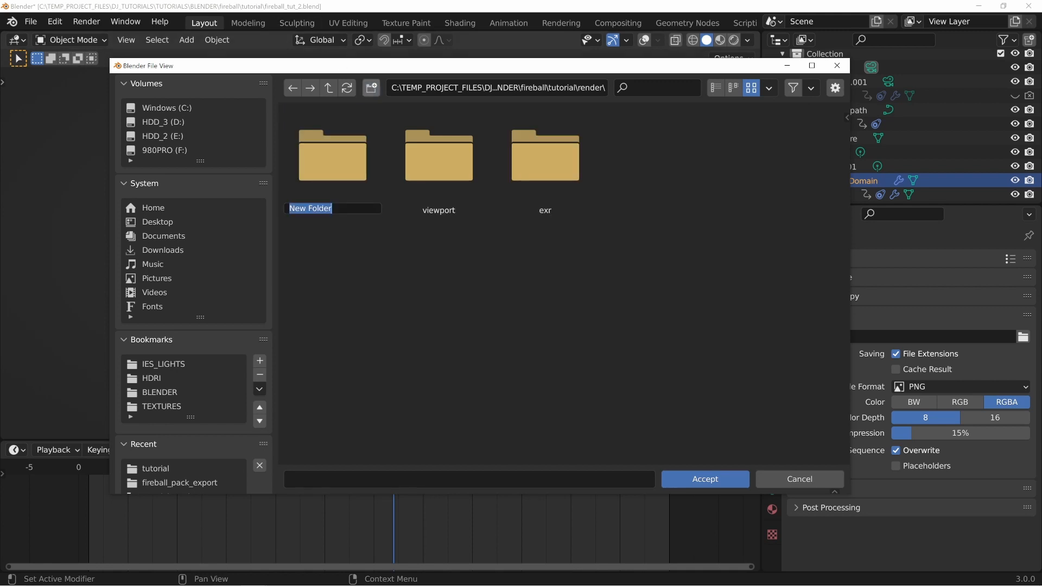
type("png")
key("Return")
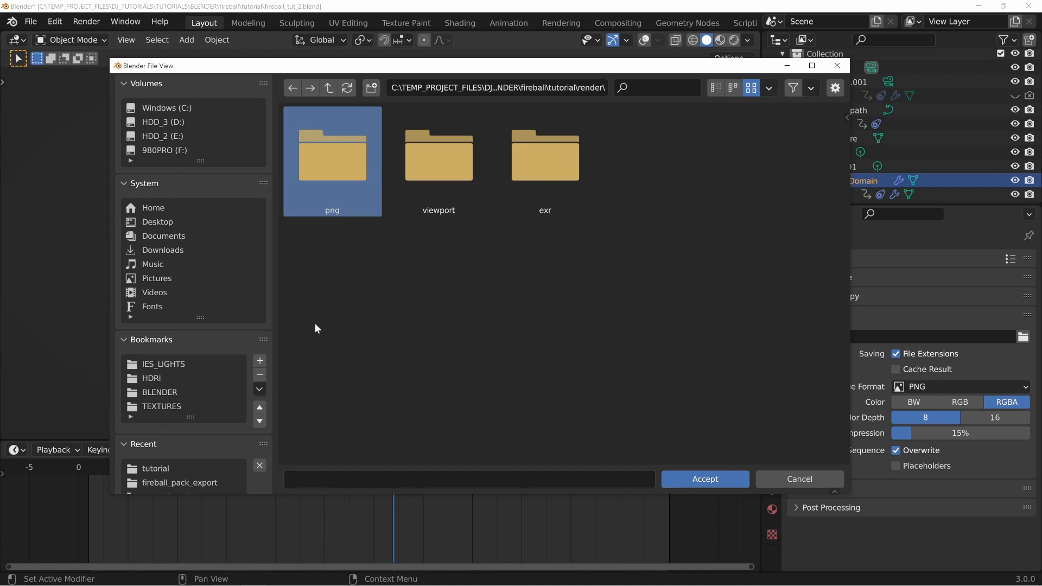
Create another subfolder named comp inside the render folder
left_click(543, 307)
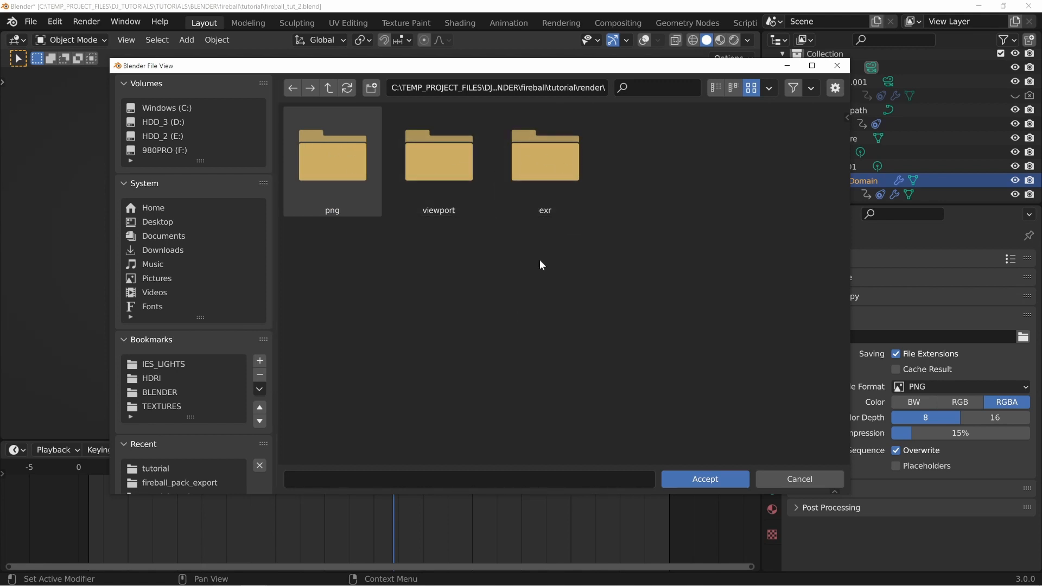
right_click(349, 169)
left_click(373, 89)
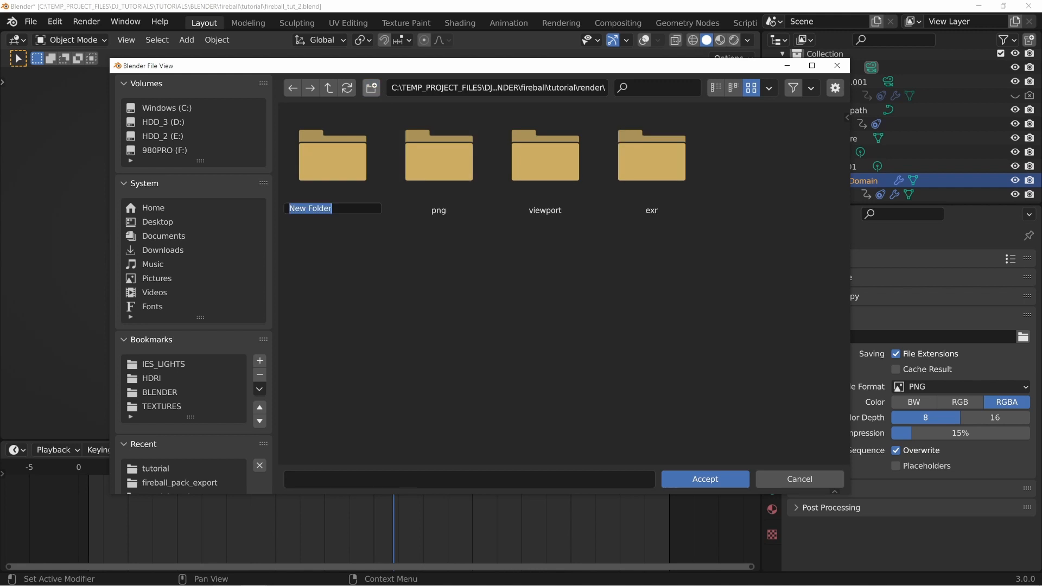
type("comp")
key("Return")
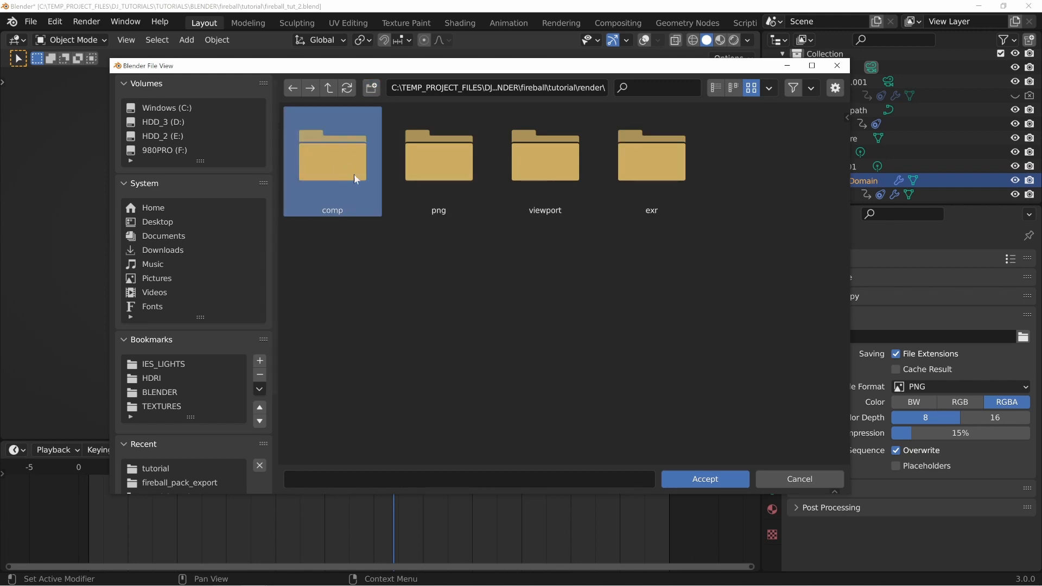
Open the exr folder and enter fireball_sim_v1.#### as the output file name
double_click(659, 158)
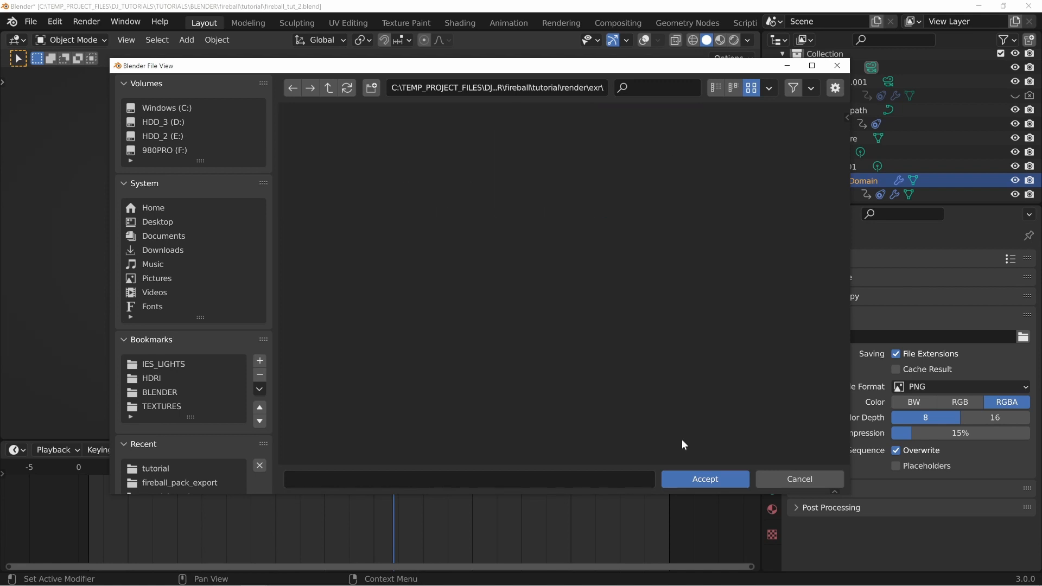
left_click(420, 479)
type("fireball_sim_v1.")
type("####")
Try 0001 in place of the #### frame placeholder, restore the placeholder and add the .exr extension
left_click_drag(288, 479, 346, 479)
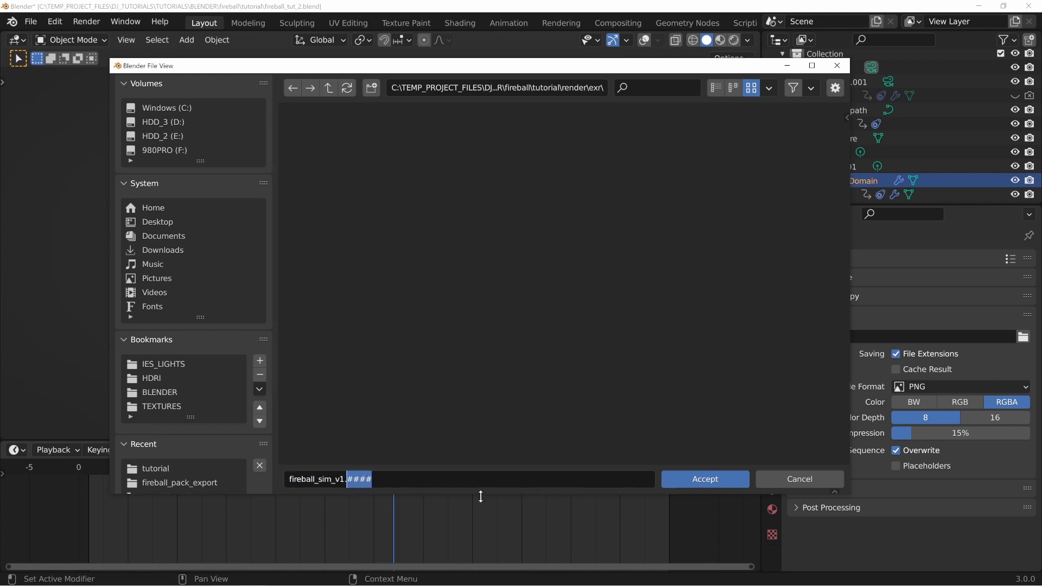
type("0001")
key("shift+Left")
key("shift+Left")
key("shift+Left")
key("shift+Left")
type("####.exr")
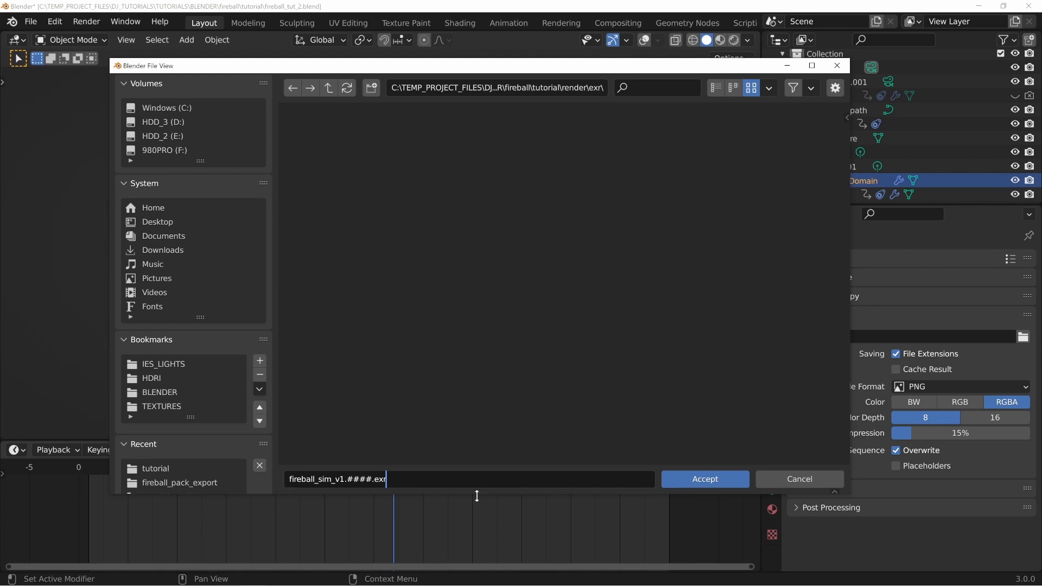
Try jpeg in place of exr as the extension in the output file name
key("shift+Left")
key("shift+Left")
key("shift+Left")
type("hjpeg")
key("Left")
key("Left")
key("Left")
key("Left")
key("BackSpace")
Set the extension in the output file name to exr and accept the output path
key("End")
key("shift+Left")
key("shift+Left")
key("shift+Left")
key("shift+Left")
key("shift+Left")
key("BackSpace")
type("exr")
key("Return")
left_click(707, 481)
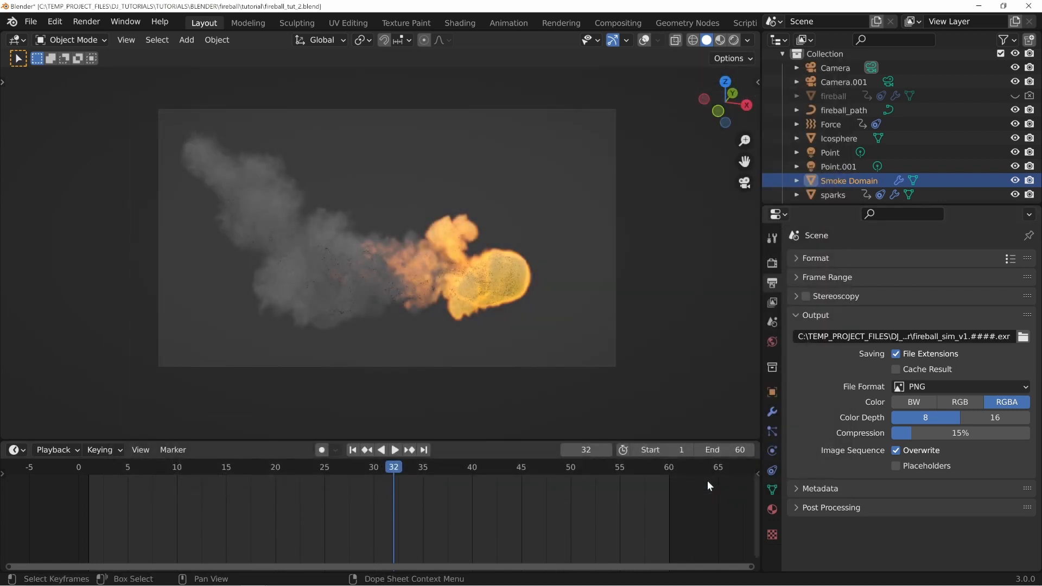
Reopen the output path browser to check the file name and extension, and cancel without changes
left_click(895, 354)
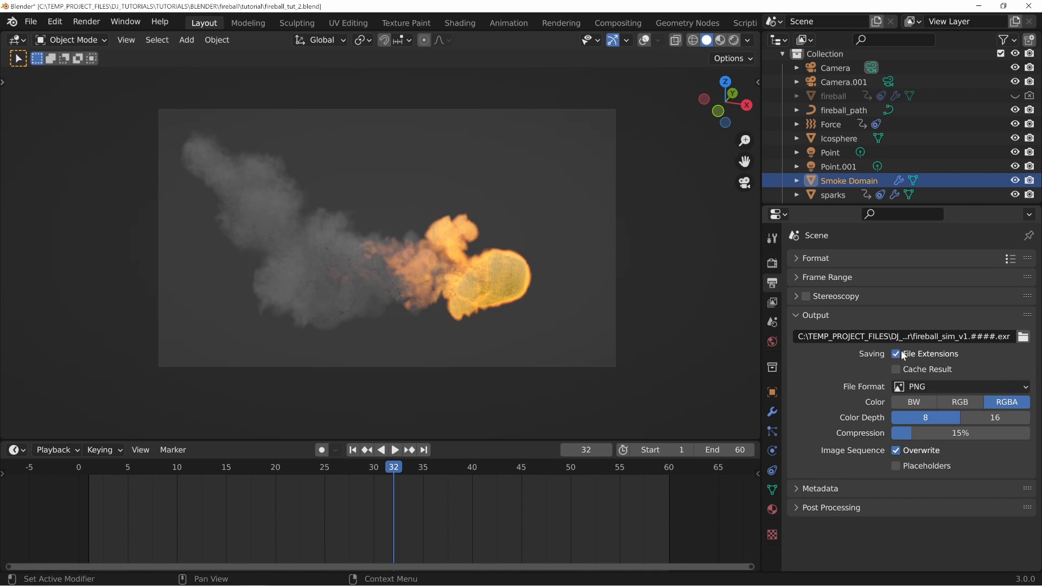
left_click(1023, 337)
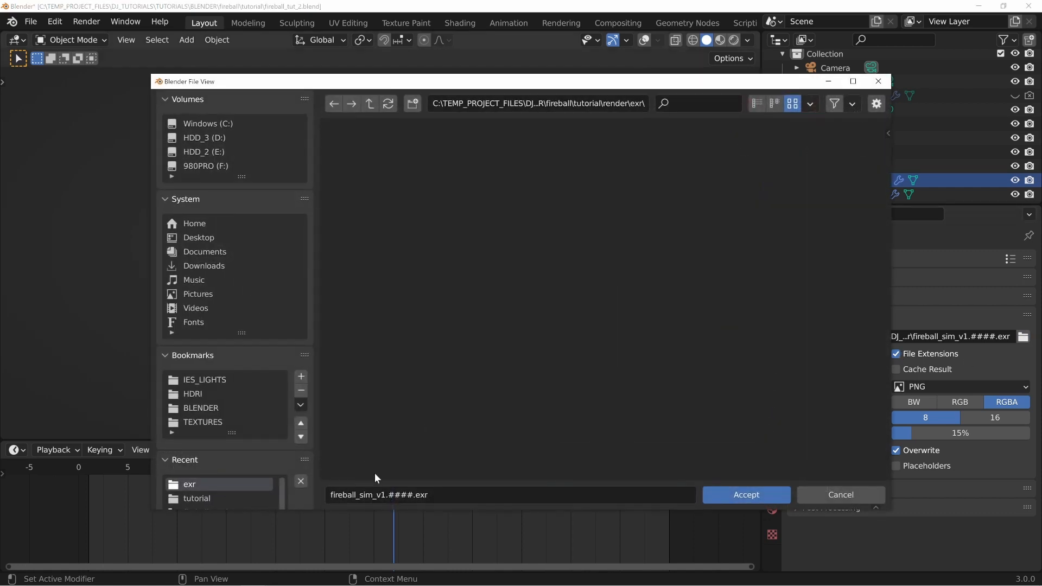
left_click(437, 494)
left_click(866, 493)
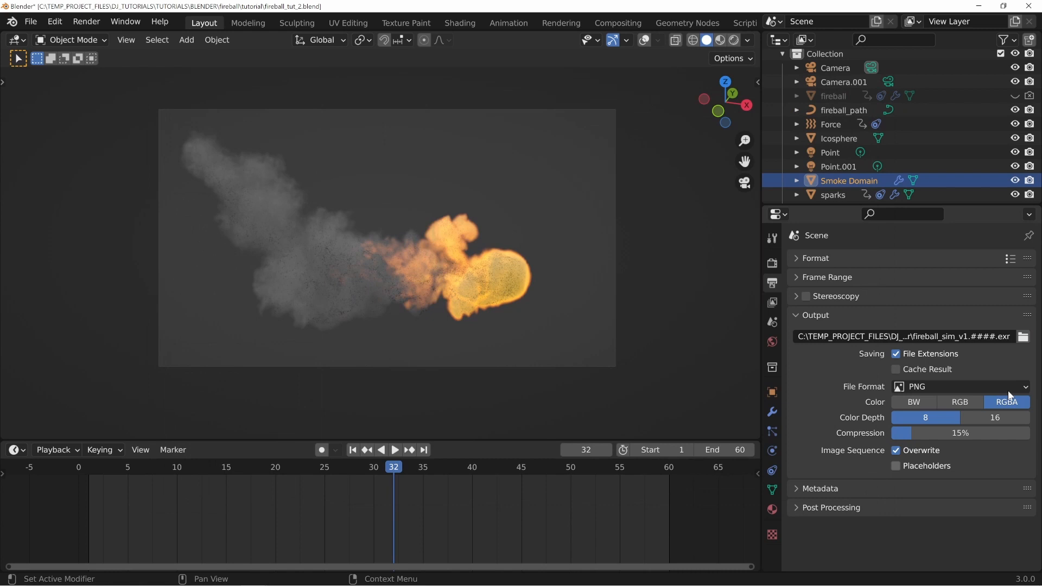
Turn off automatic File Extensions for saving and set the output file format to OpenEXR
left_click(896, 354)
left_click(906, 387)
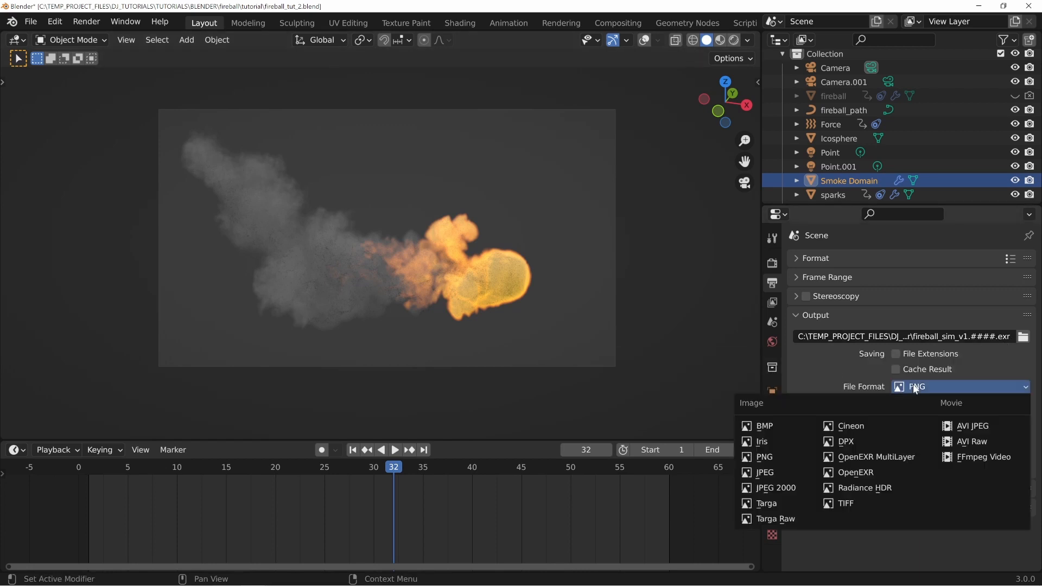
left_click(854, 472)
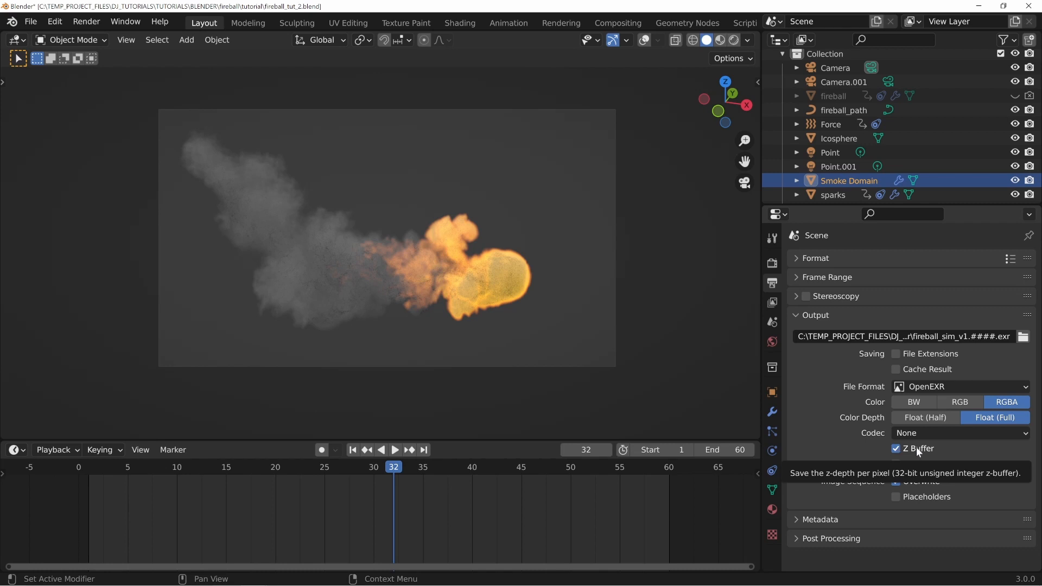
Open the Compositing workspace and spread out the output nodes, placing the Composite node above the lowered Viewer node
left_click(622, 22)
left_click_drag(92, 202, 116, 196)
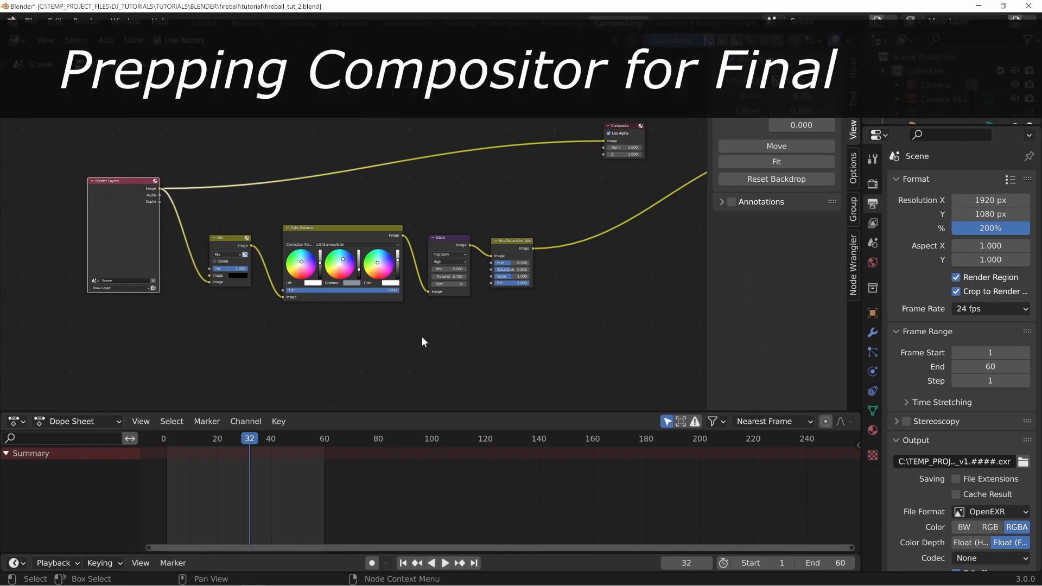
left_click(423, 339)
middle_click_drag(625, 199, 397, 226)
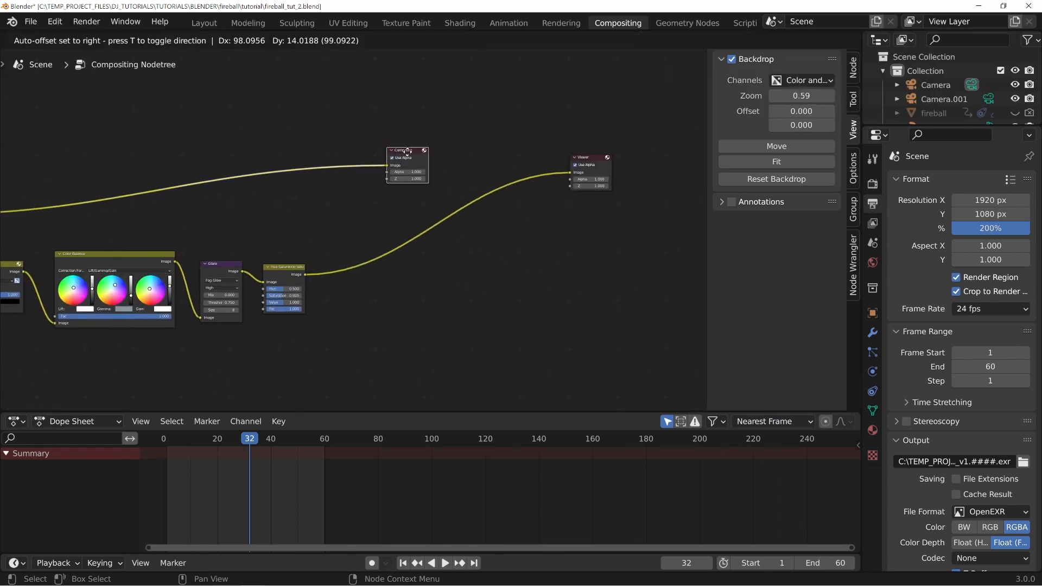
left_click_drag(386, 157, 590, 110)
left_click_drag(590, 187, 596, 227)
Reposition the Render Layers node and tighten the spacing of the Mix, Color Balance, Glare and Hue Saturation Value nodes
middle_click_drag(194, 357, 458, 329)
left_click_drag(157, 202, 118, 190)
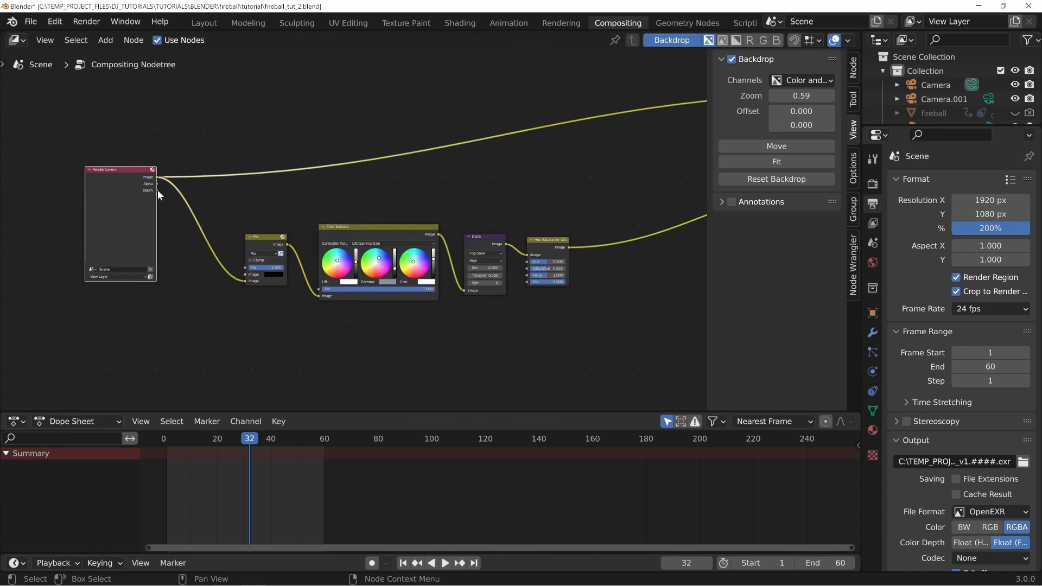
left_click_drag(157, 190, 251, 205)
left_click(309, 388)
scroll(307, 388, "up", 3)
left_click_drag(231, 249, 163, 241)
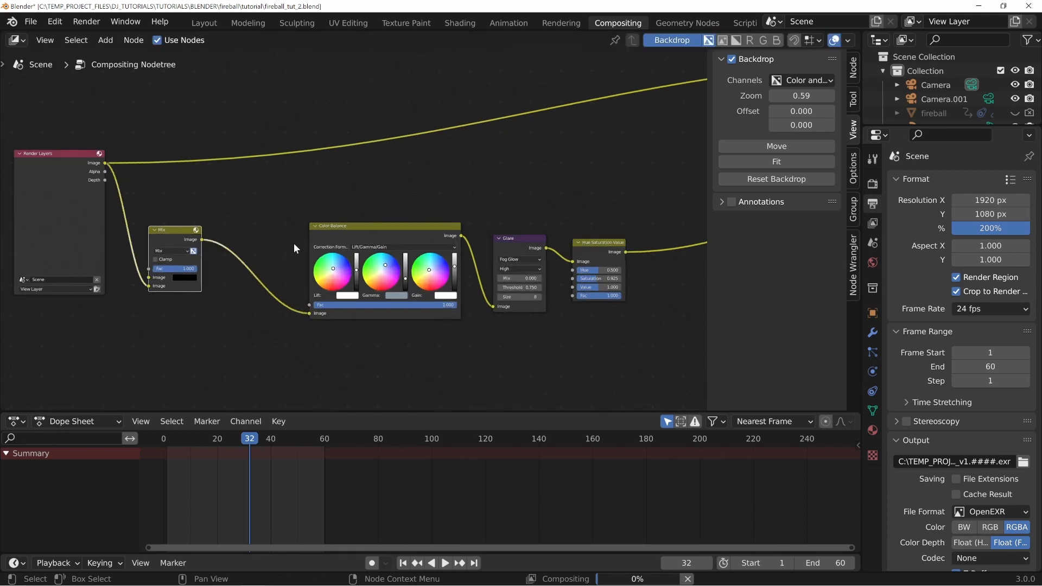
left_click_drag(374, 236, 332, 232)
left_click_drag(517, 244, 497, 244)
left_click_drag(597, 247, 588, 248)
Examine the compositing node chain and the graded fireball image in the backdrop
middle_click_drag(654, 245, 332, 239)
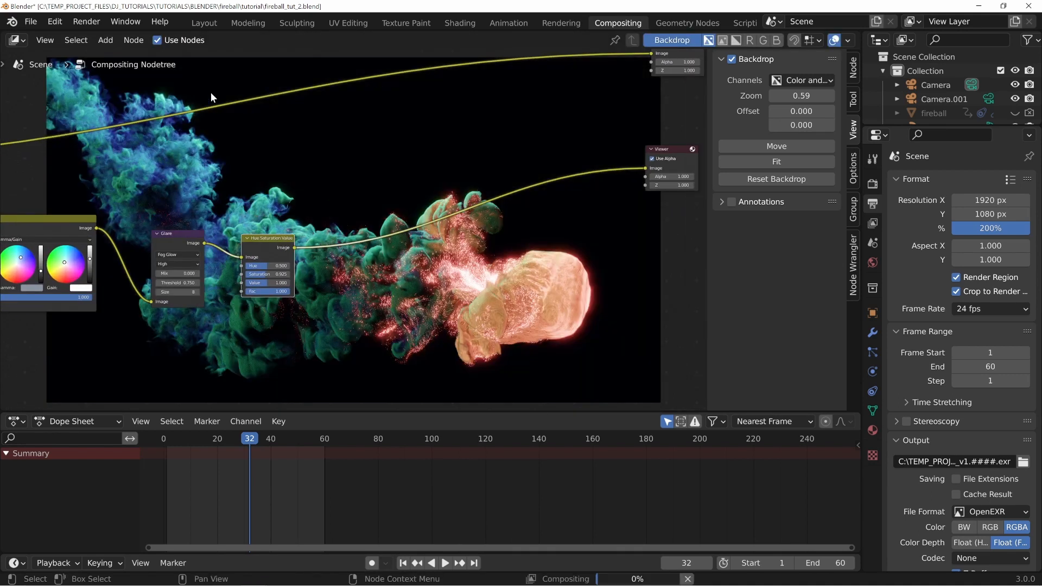
middle_click_drag(385, 272, 521, 229)
middle_click_drag(140, 231, 336, 300)
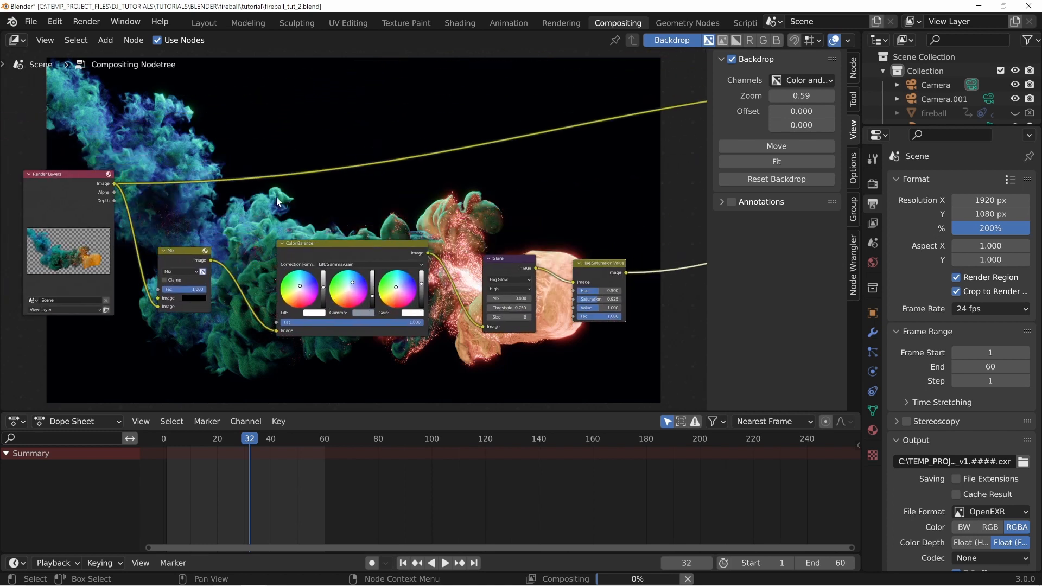
middle_click_drag(456, 231, 188, 88)
middle_click_drag(457, 311, 462, 266)
middle_click_drag(300, 244, 208, 222)
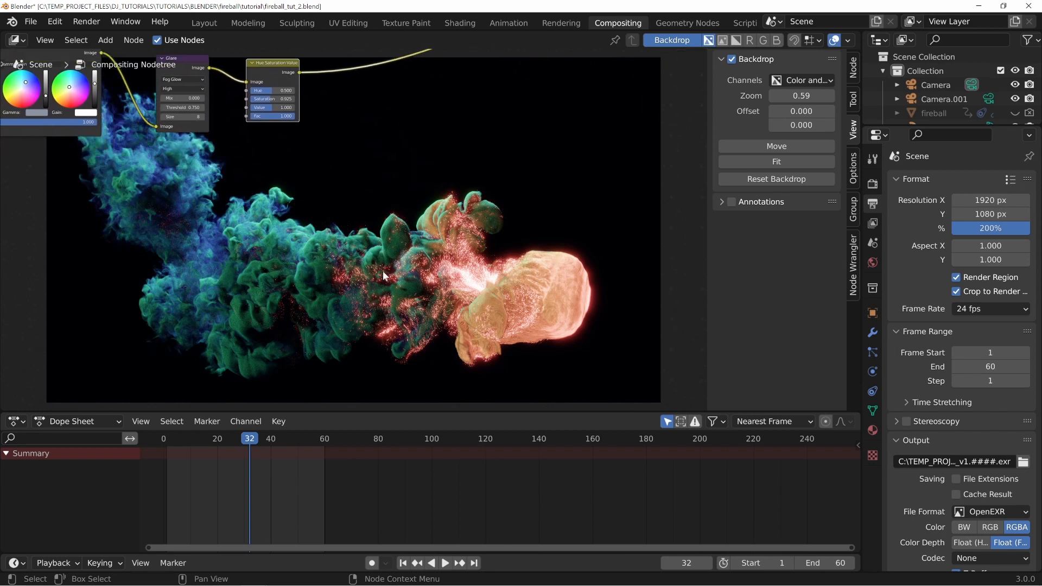
middle_click_drag(477, 231, 387, 231)
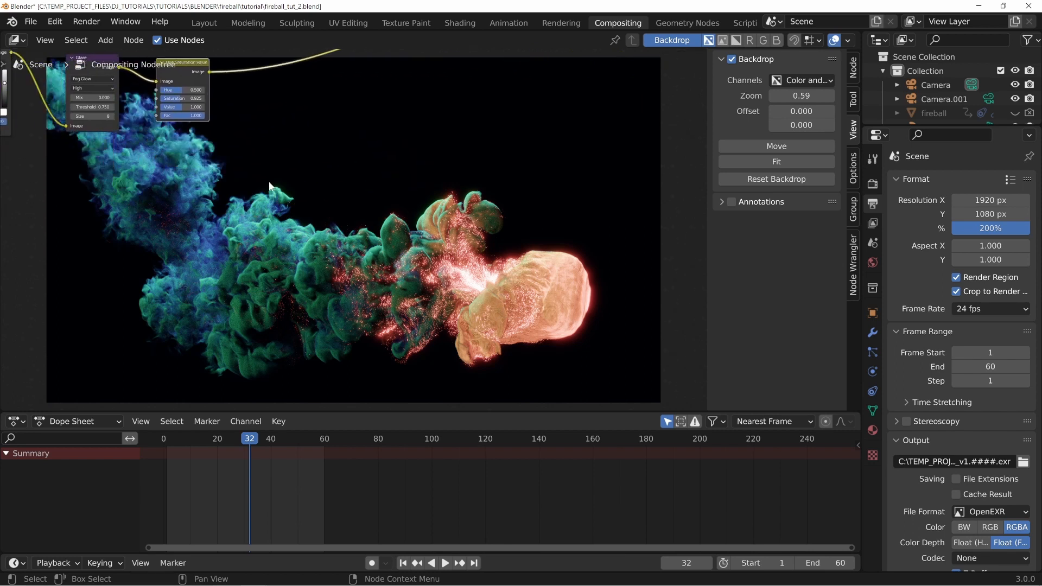
Review the Mix, Color Balance, Glare and Hue Saturation Value settings alongside the graded fireball backdrop
middle_click_drag(215, 253, 306, 294)
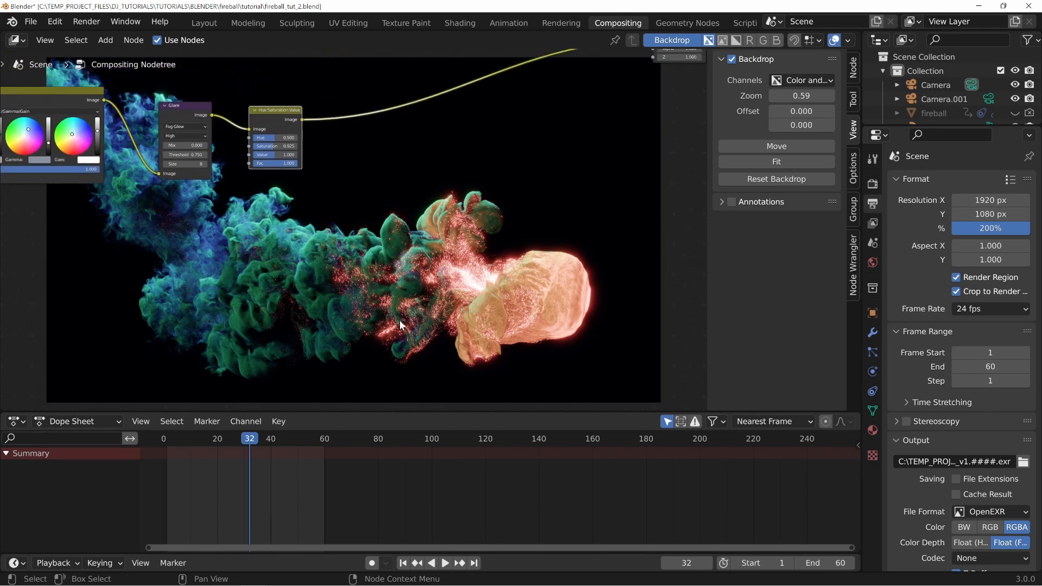
middle_click_drag(172, 216, 398, 300)
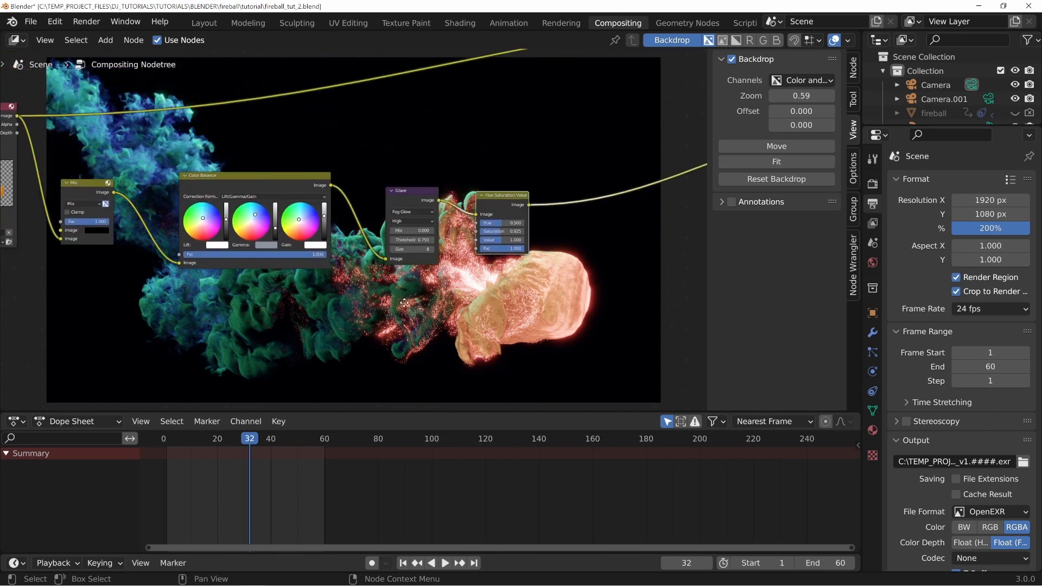
middle_click_drag(57, 137, 249, 162)
middle_click_drag(375, 184, 168, 216)
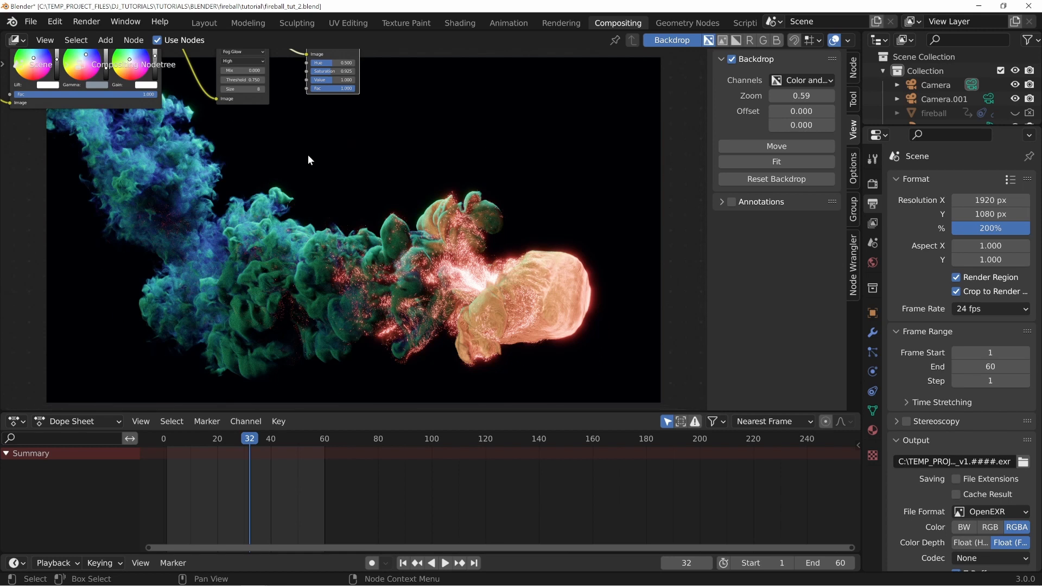
middle_click_drag(307, 154, 366, 295)
middle_click_drag(216, 150, 273, 174)
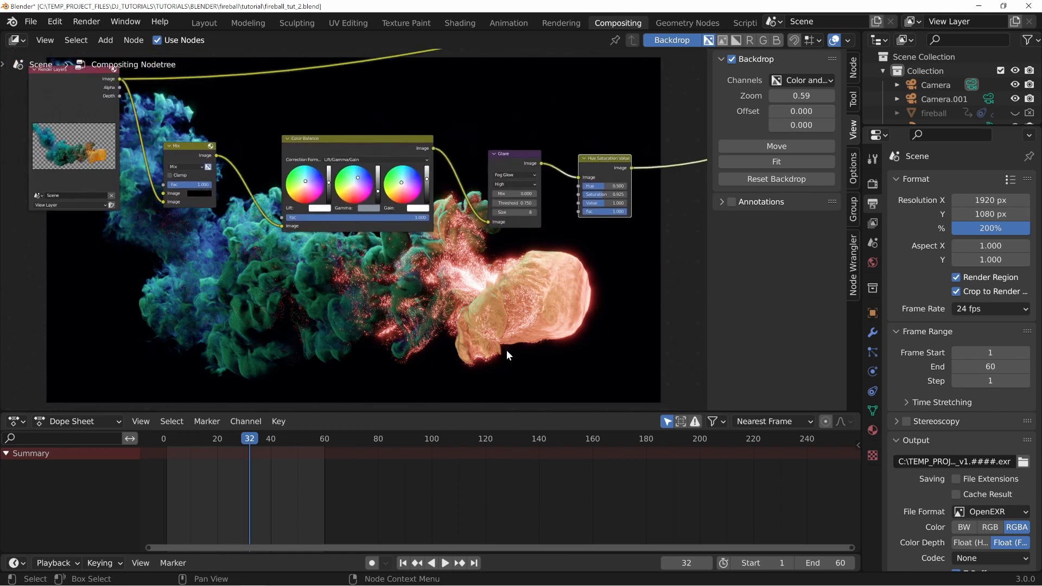
middle_click_drag(331, 312, 274, 309)
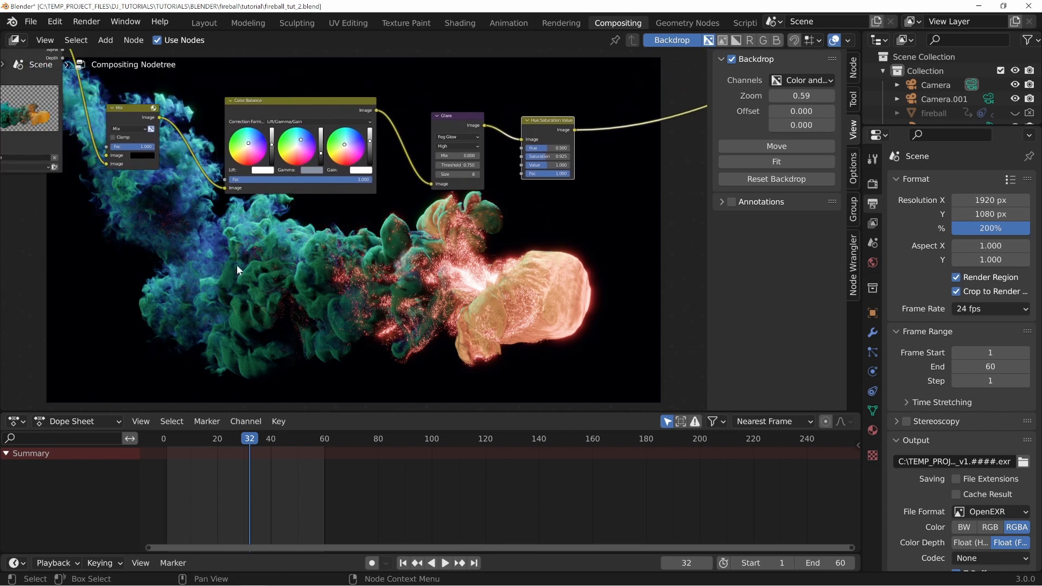
middle_click_drag(236, 264, 296, 290)
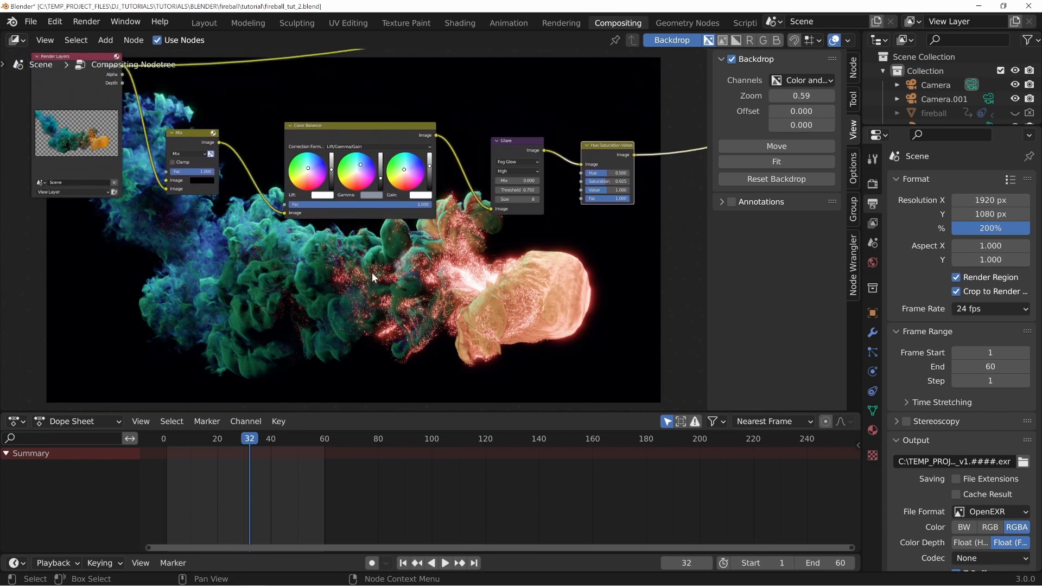
middle_click_drag(517, 266, 464, 270)
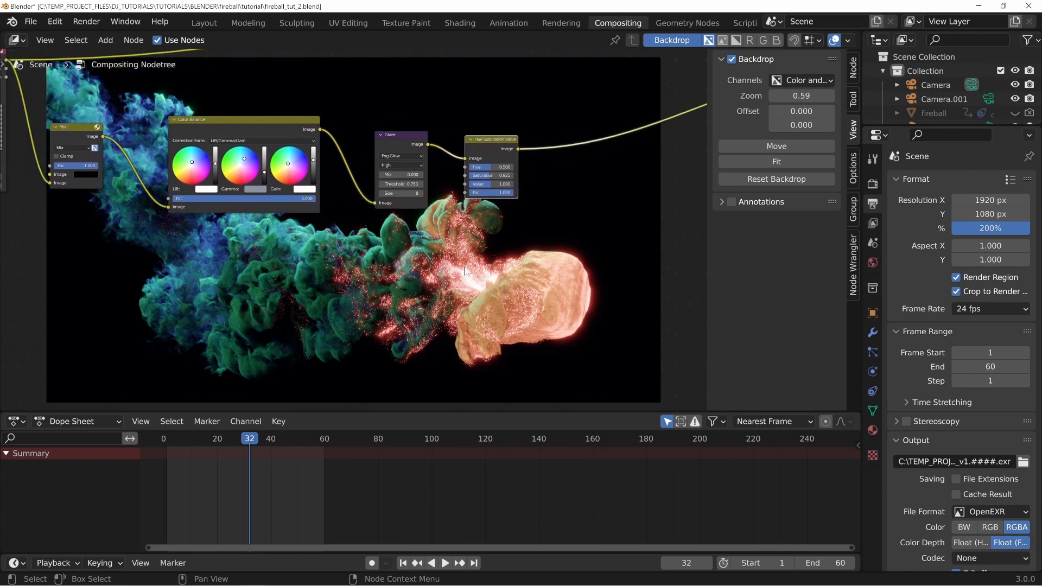
middle_click_drag(499, 313, 525, 271)
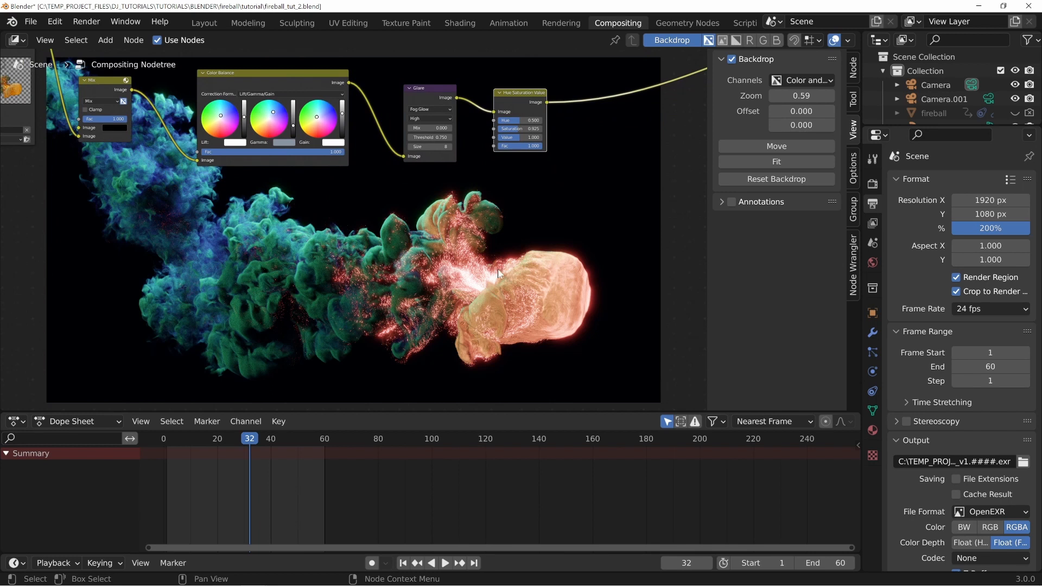
middle_click_drag(232, 257, 201, 157)
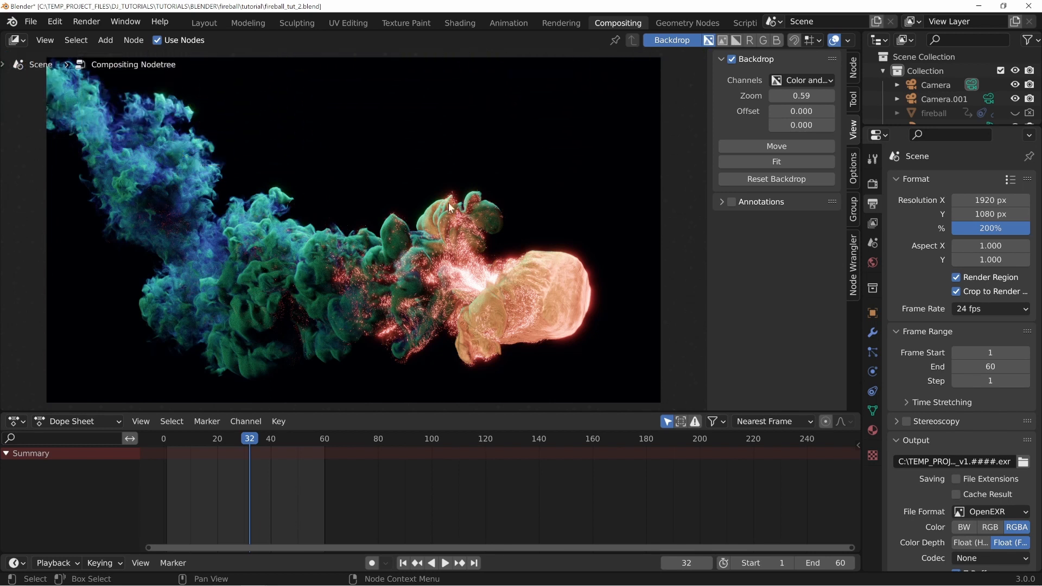
middle_click_drag(353, 227, 292, 291)
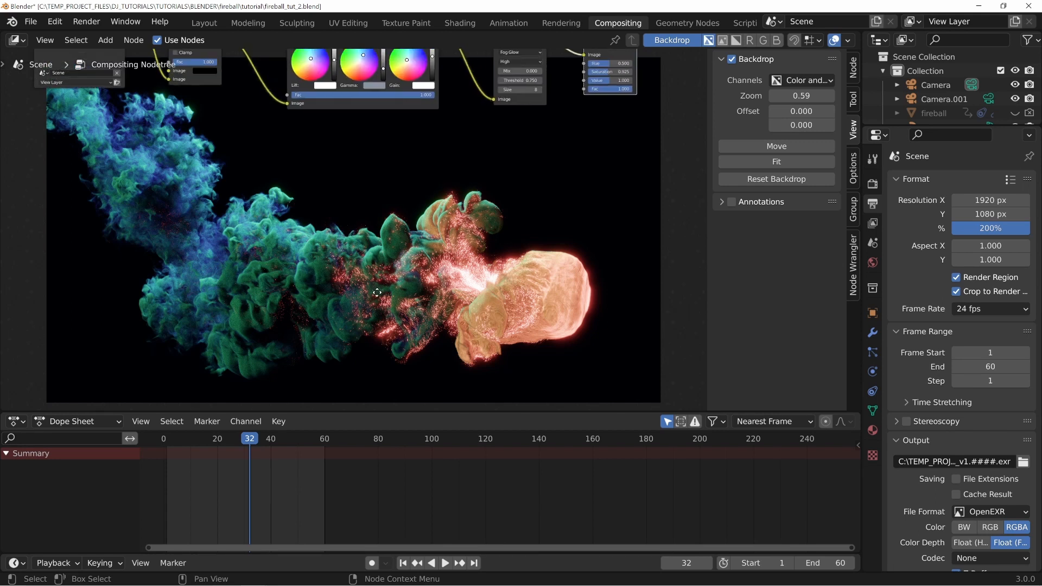
Close the gaps between the Mix, Color Balance, Glare and Hue Saturation Value nodes to make a compact chain
middle_click_drag(371, 164, 135, 272)
middle_click_drag(271, 243, 626, 308)
left_click_drag(191, 145, 213, 157)
middle_click_drag(474, 229, 354, 161)
left_click_drag(239, 200, 213, 216)
left_click_drag(395, 195, 323, 208)
middle_click_drag(568, 211, 526, 203)
left_click_drag(526, 202, 442, 203)
left_click_drag(635, 208, 525, 209)
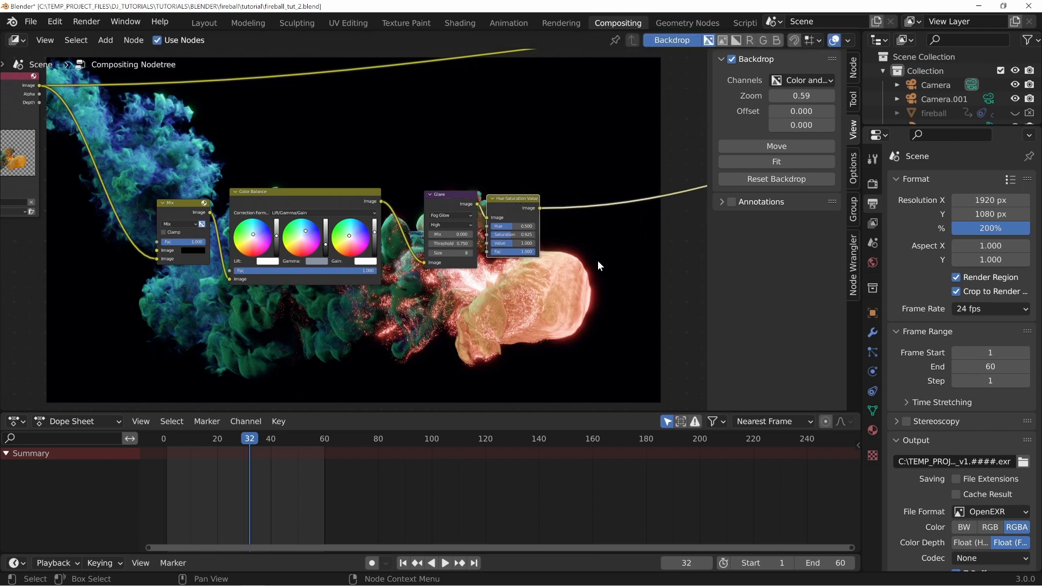
Shift the Mix, Color Balance and Glare nodes slightly toward Render Layers and select the Hue Saturation Value node
middle_click_drag(646, 283, 481, 215)
middle_click_drag(321, 204, 382, 185)
middle_click_drag(221, 305, 264, 235)
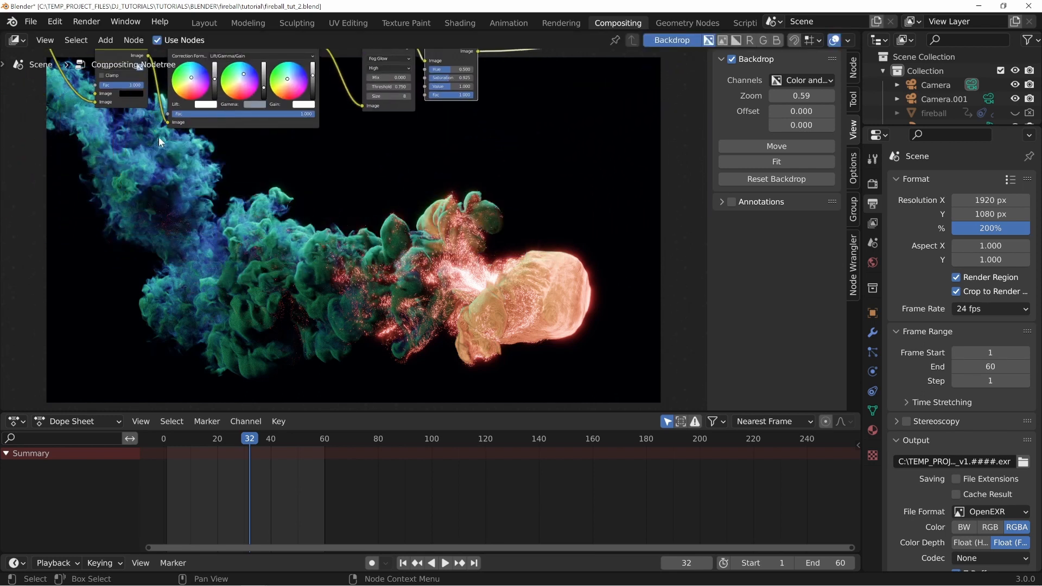
middle_click_drag(248, 183, 339, 341)
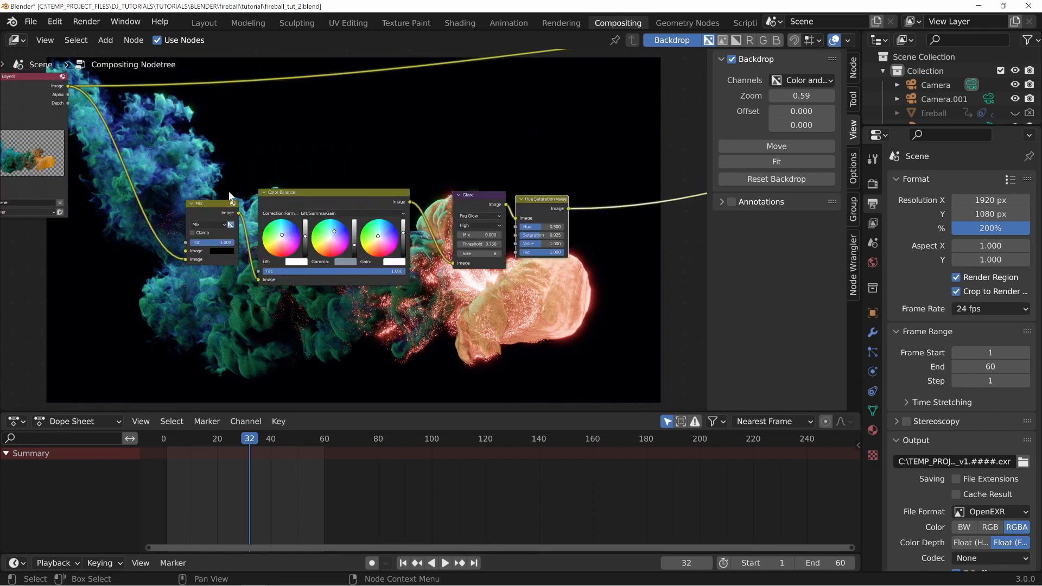
left_click_drag(228, 203, 211, 204)
left_click_drag(399, 193, 386, 192)
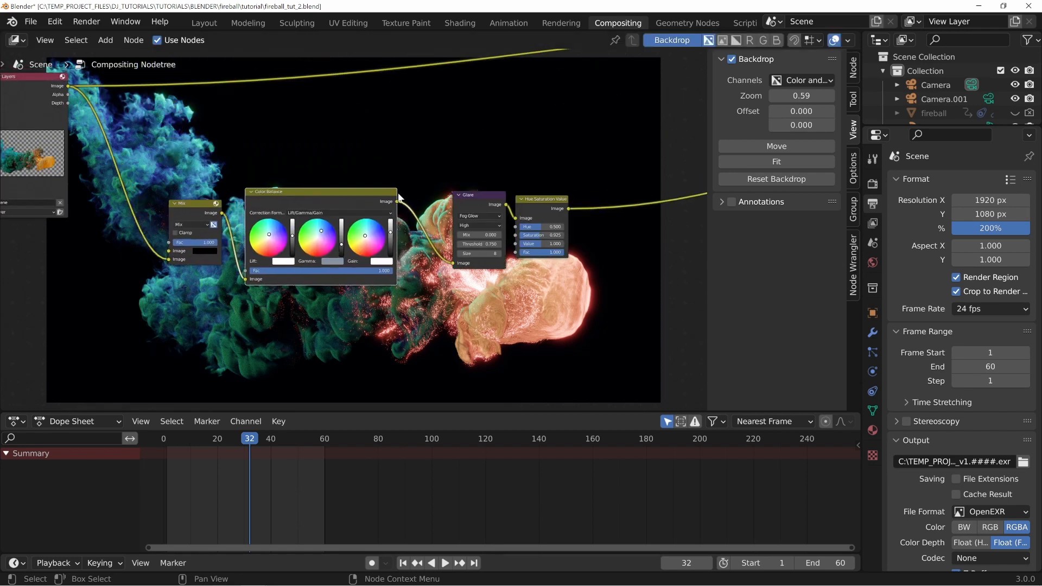
left_click_drag(471, 195, 453, 194)
left_click(542, 200)
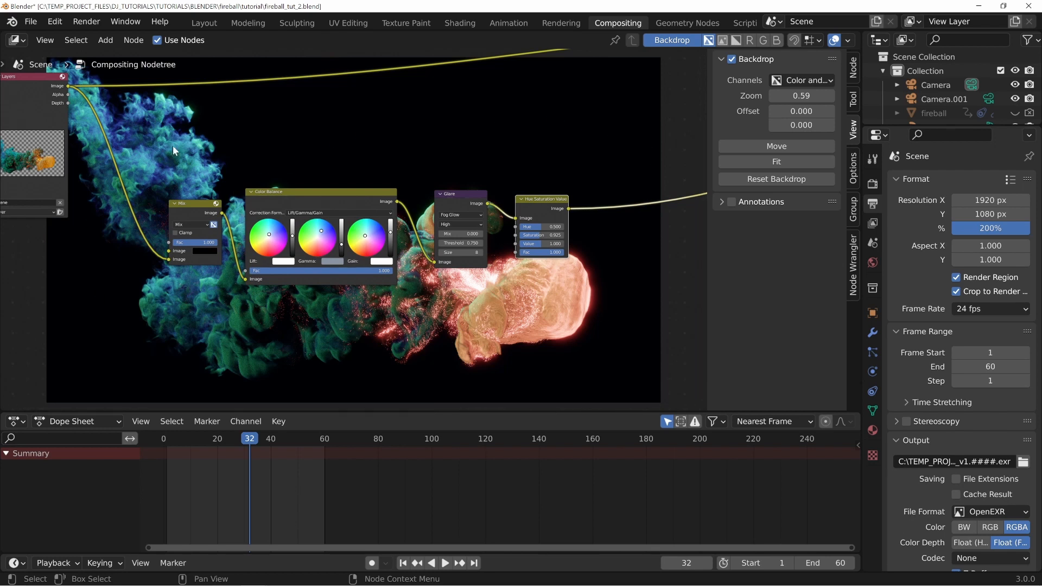
Move the Render Layers node up and away from the Mix node
middle_click_drag(279, 148, 330, 249)
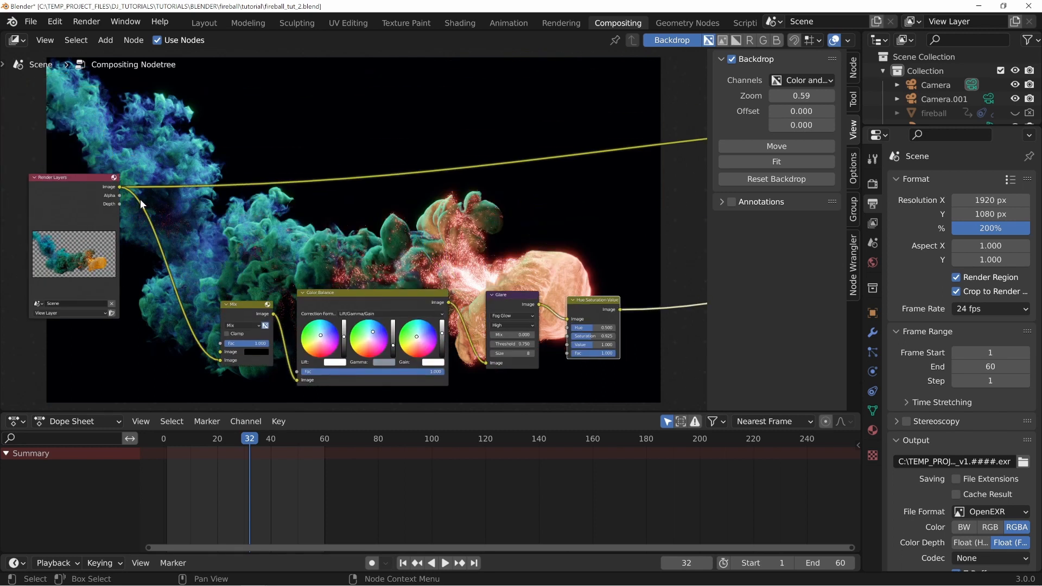
left_click_drag(82, 195, 49, 151)
middle_click_drag(151, 255, 179, 156)
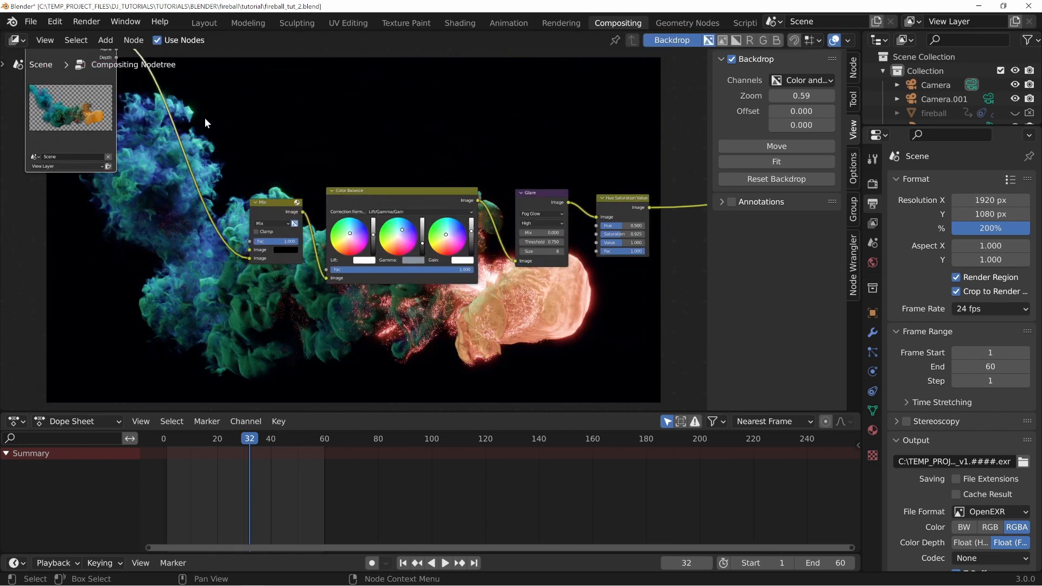
Move the Mix, Color Balance, Glare and Hue Saturation Value nodes closer to the Render Layers node
middle_click_drag(83, 93, 60, 163)
middle_click_drag(434, 225, 358, 150)
middle_click_drag(135, 196, 179, 225)
mouse_move(295, 165)
middle_mouse_down()
mouse_move(331, 161)
mouse_move(269, 162)
mouse_move(300, 154)
mouse_move(283, 172)
mouse_move(298, 182)
middle_mouse_up()
left_click_drag(301, 220, 253, 220)
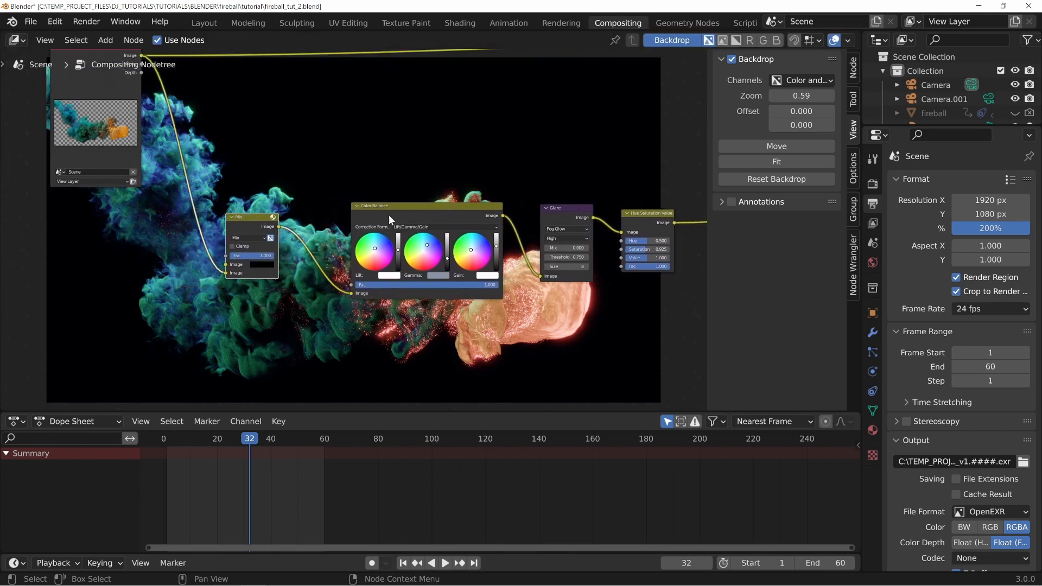
left_click_drag(388, 214, 346, 218)
left_click_drag(559, 210, 515, 213)
left_click_drag(660, 214, 610, 220)
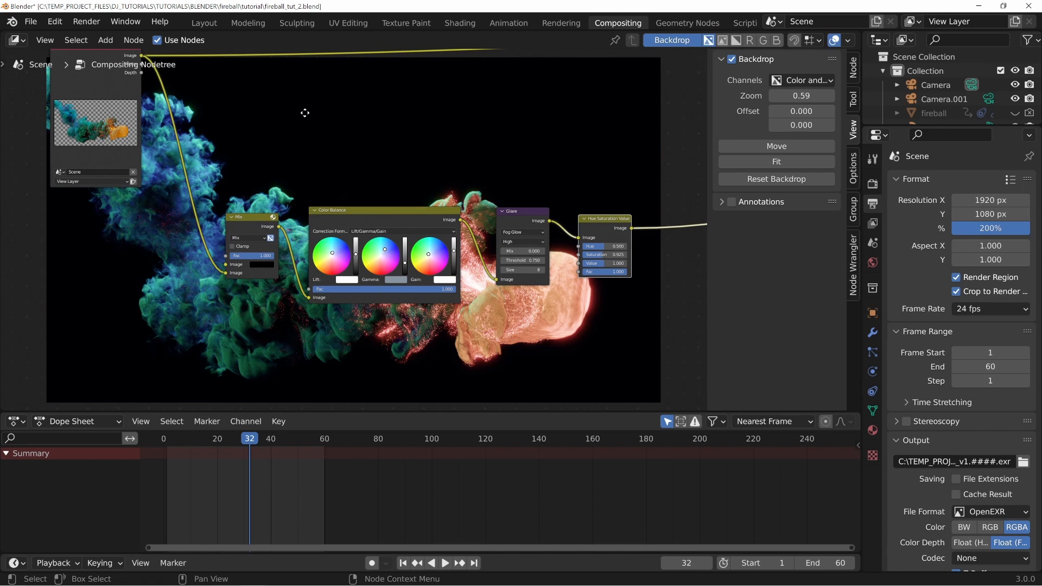
Bring the Composite node close to the Render Layers node, above the color grading chain
middle_click_drag(305, 113, 332, 178)
scroll(332, 178, "down", 8)
middle_click_drag(588, 202, 379, 194)
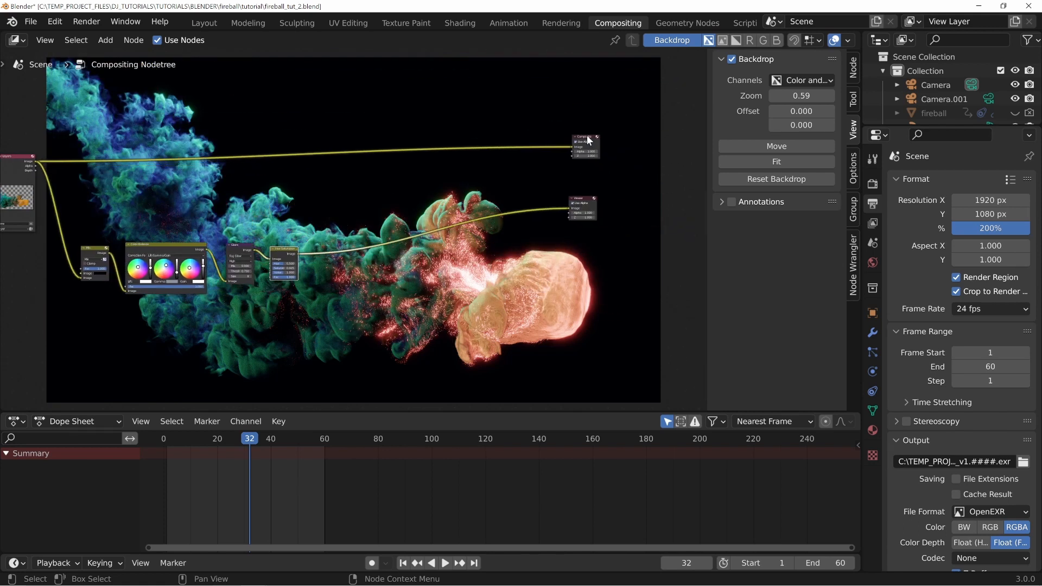
left_click_drag(587, 136, 150, 149)
middle_click_drag(143, 210, 442, 233)
scroll(442, 232, "up", 9)
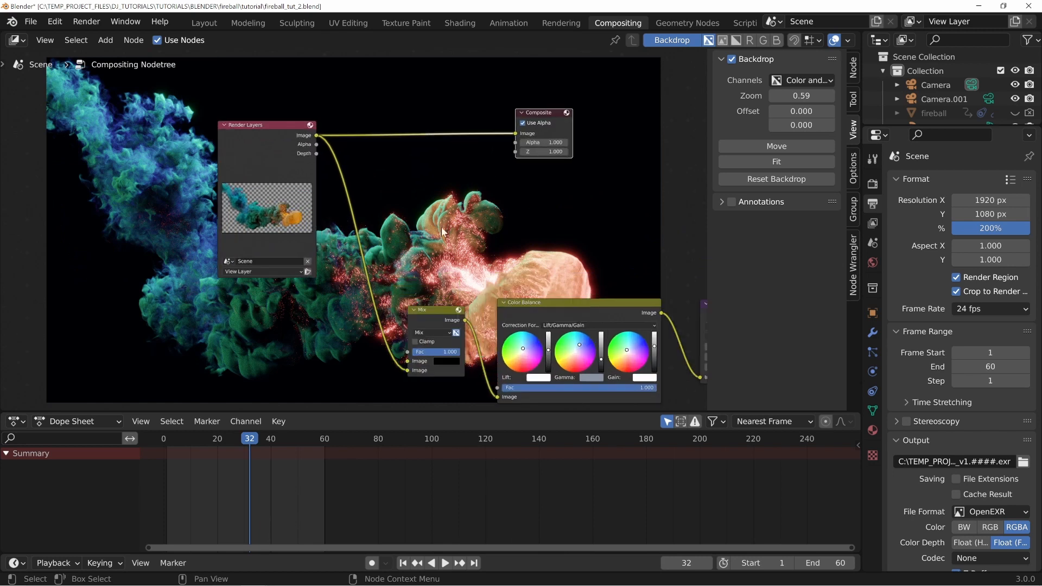
Link the Render Layers Image output to the Composite node and move the Composite node farther from Render Layers
middle_click_drag(533, 161, 404, 195)
left_click_drag(411, 154, 481, 150)
left_click_drag(186, 170, 457, 163)
key("g")
left_click(514, 132)
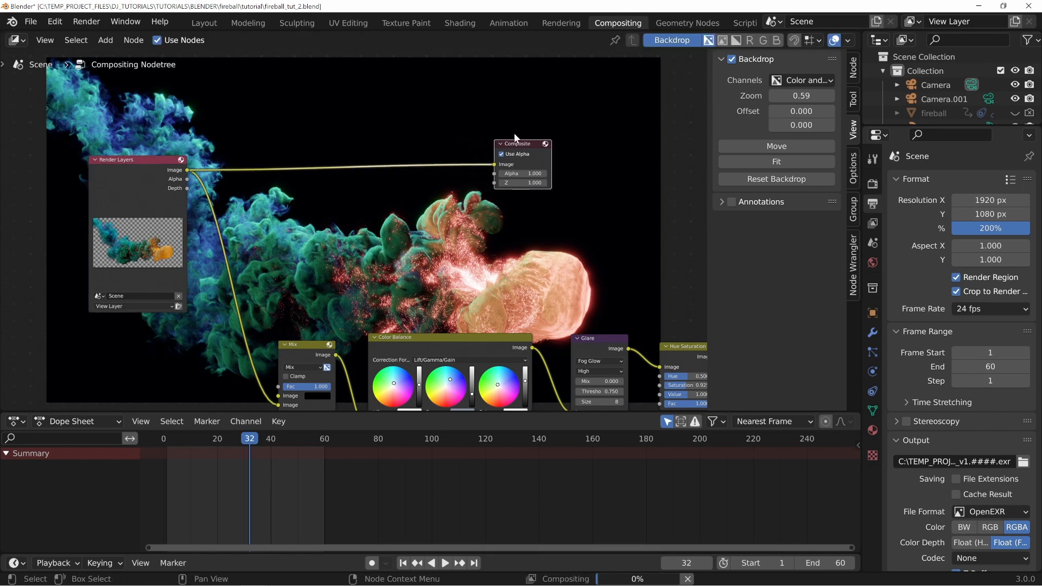
left_click_drag(522, 142, 572, 143)
Move the Render Layers node farther from the Mix node and lower the Composite node slightly
middle_click_drag(510, 323, 365, 219)
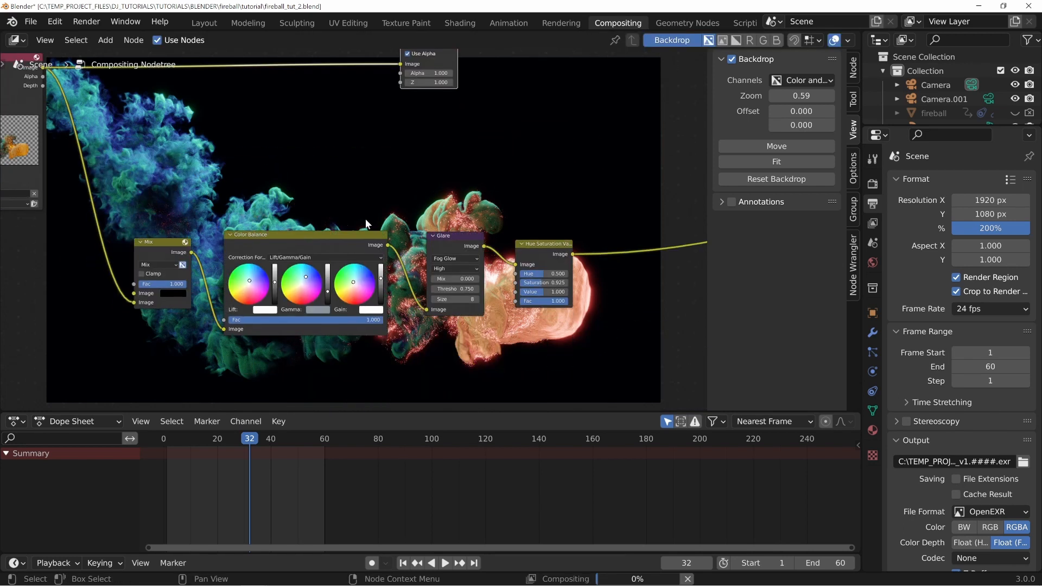
middle_click_drag(217, 228, 429, 268)
left_click_drag(221, 98, 111, 100)
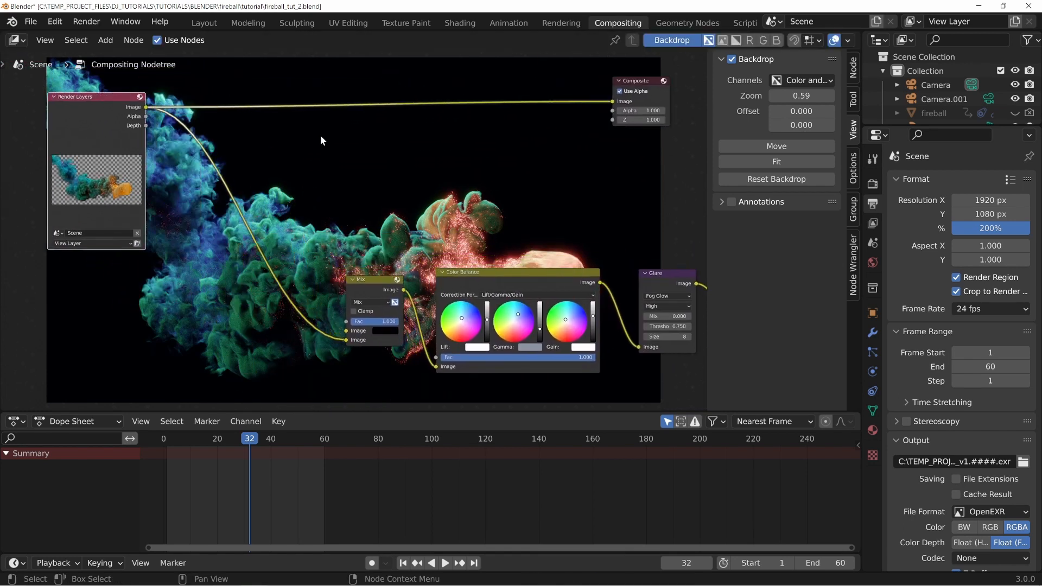
middle_click_drag(363, 139, 289, 156)
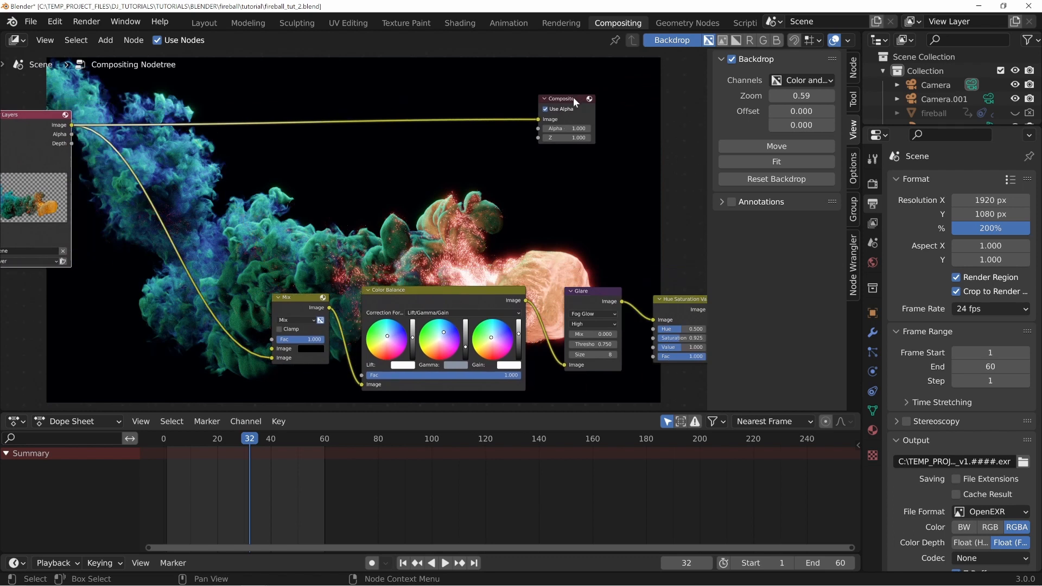
left_click_drag(559, 105, 573, 115)
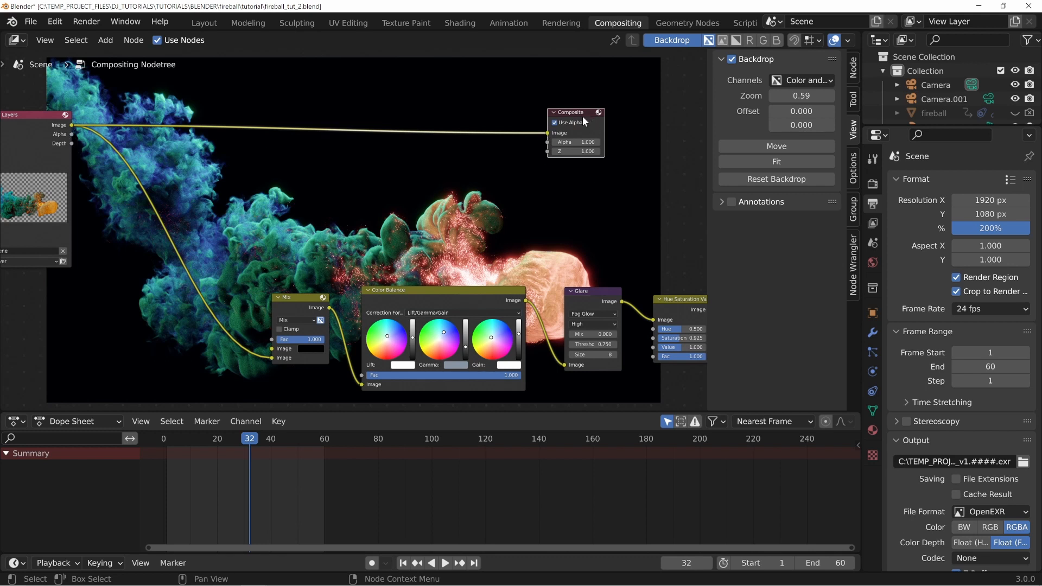
mouse_move(583, 116)
left_mouse_down()
mouse_move(576, 97)
mouse_move(581, 115)
left_mouse_up()
middle_click_drag(611, 236, 632, 224)
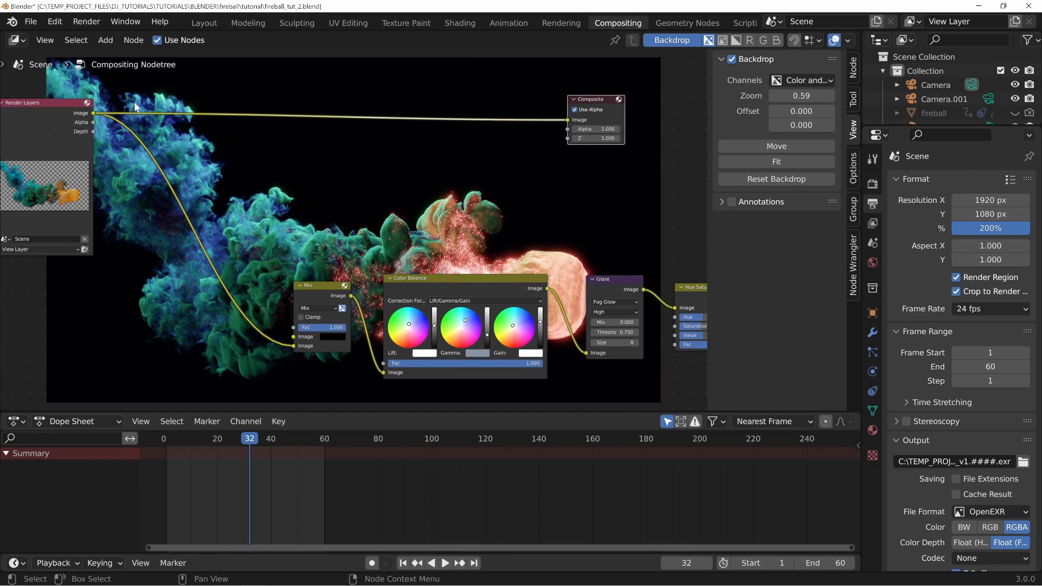
middle_click_drag(135, 106, 159, 108)
middle_click_drag(291, 143, 223, 133)
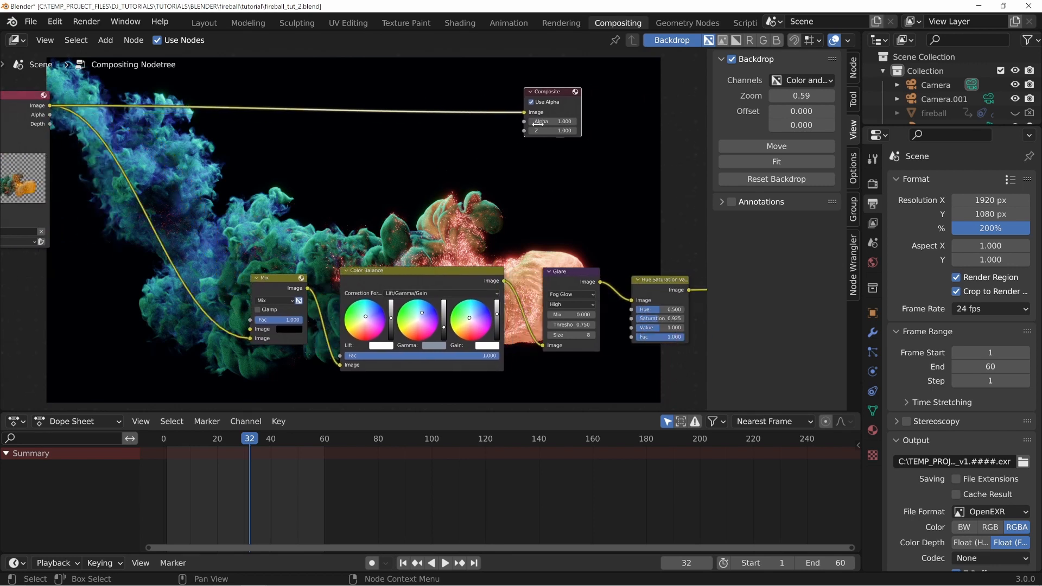
Disconnect Render Layers from the Composite node and try linking the Hue Saturation Value output to the Composite Image input
left_click_drag(524, 111, 336, 165)
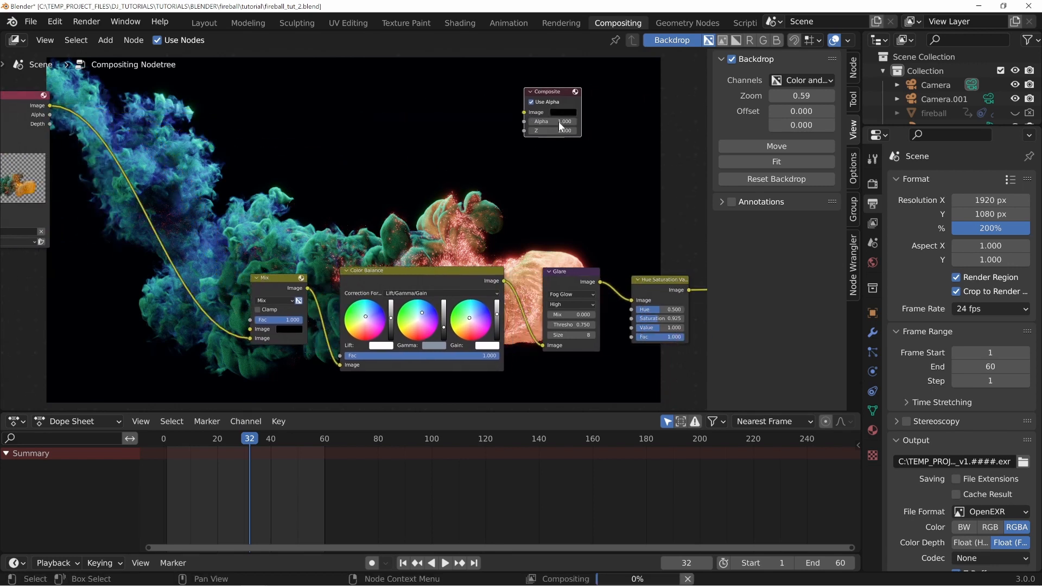
mouse_move(558, 122)
left_mouse_down()
mouse_move(596, 78)
mouse_move(551, 105)
left_mouse_up()
middle_click_drag(330, 203, 383, 178)
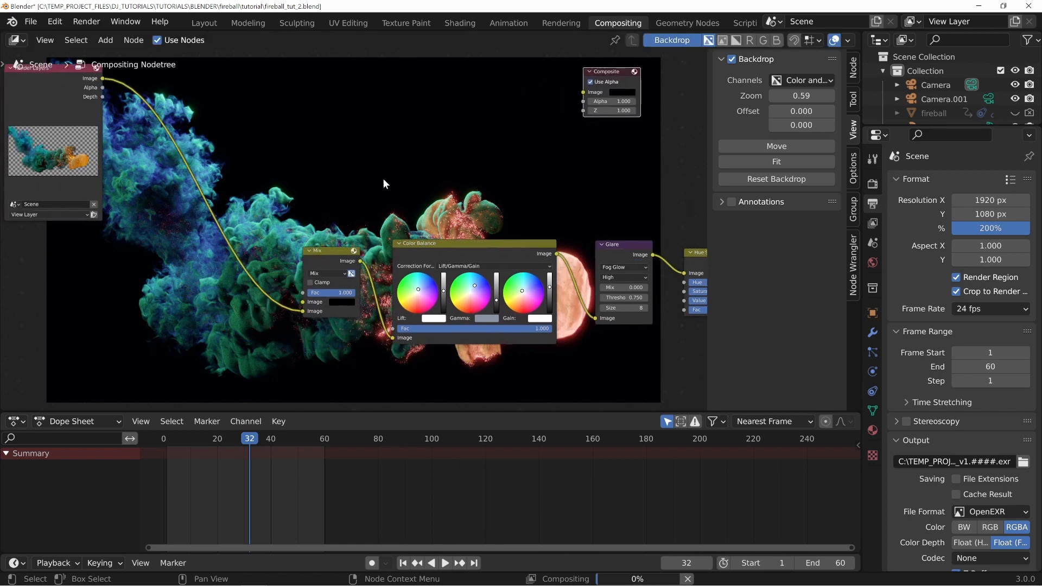
middle_click_drag(671, 211, 417, 227)
left_click_drag(487, 278, 327, 107)
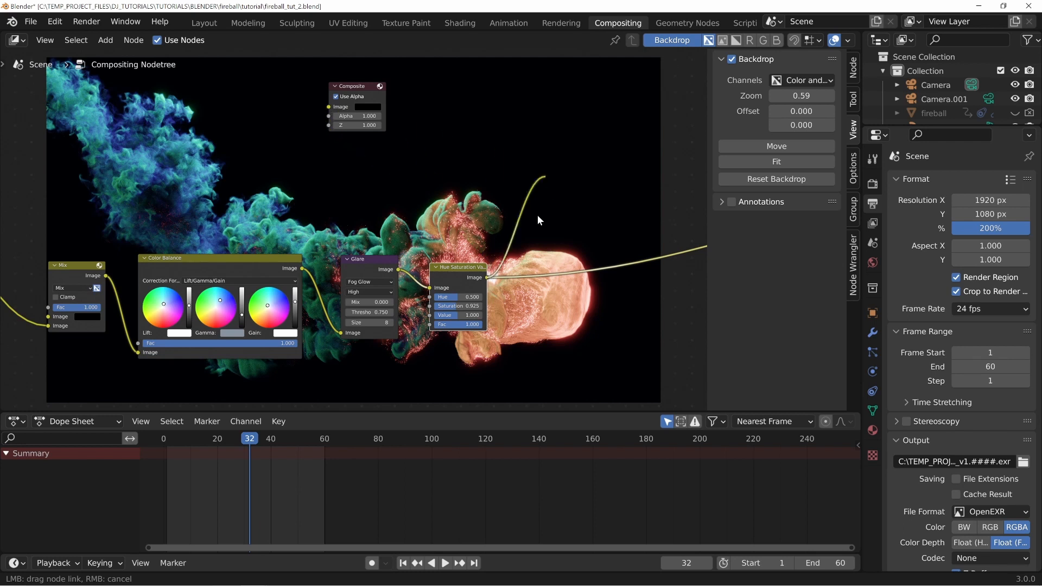
middle_click_drag(536, 214, 859, 239)
Bring the Composite node closer to Render Layers and link the Image, Alpha and Depth outputs to its Image, Alpha and Z inputs
left_click_drag(140, 115, 628, 136)
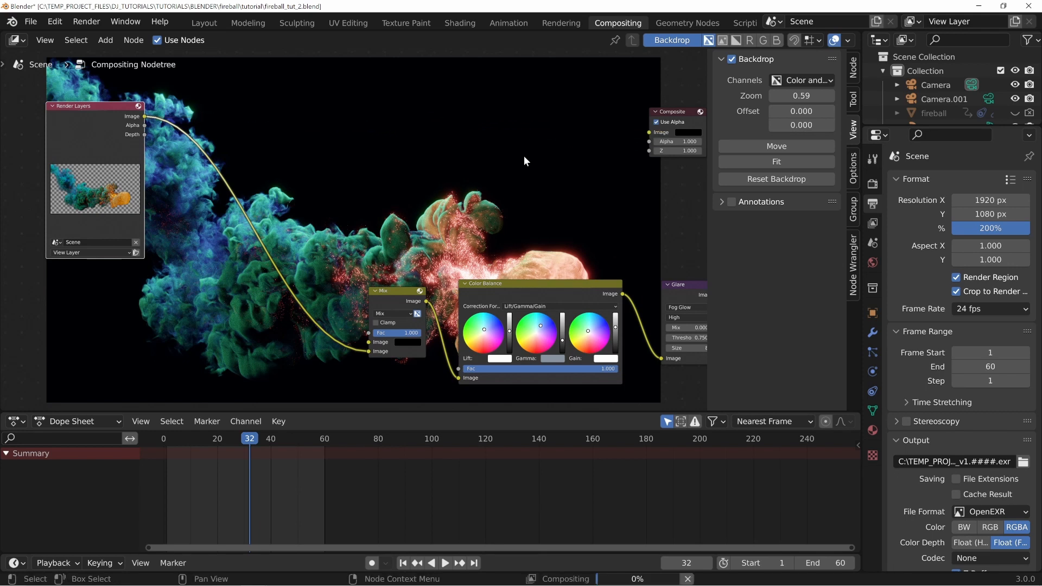
left_click_drag(674, 110, 524, 125)
middle_click_drag(223, 156, 296, 159)
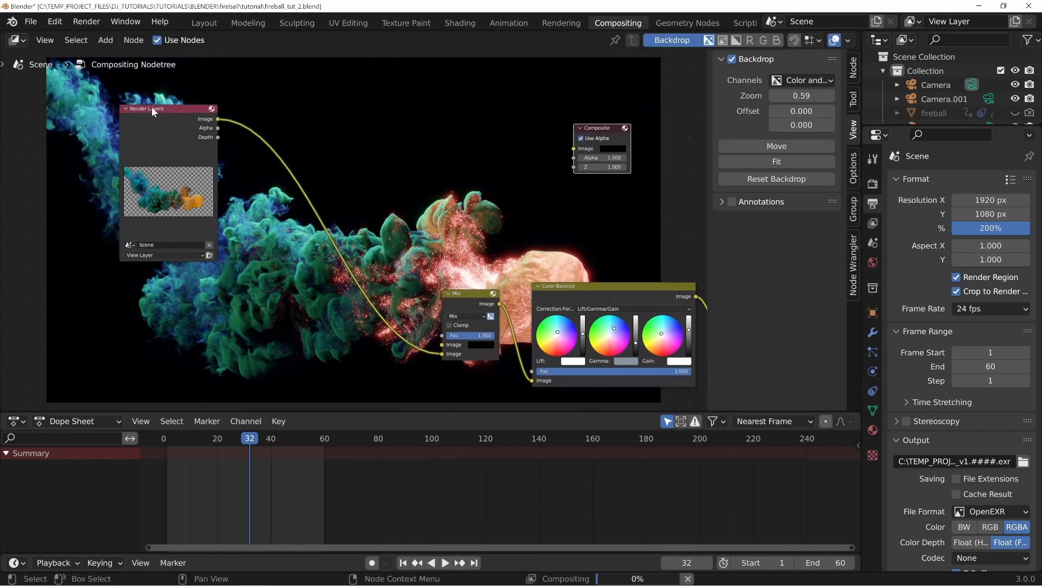
left_click_drag(151, 107, 107, 112)
left_click_drag(173, 125, 412, 132)
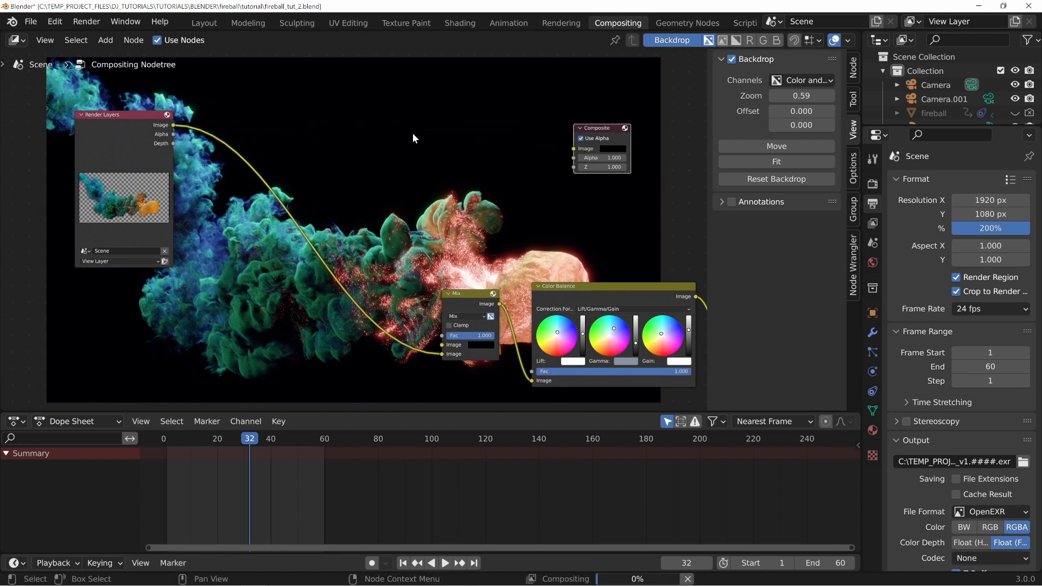
left_click_drag(167, 123, 472, 134)
left_click_drag(173, 143, 472, 144)
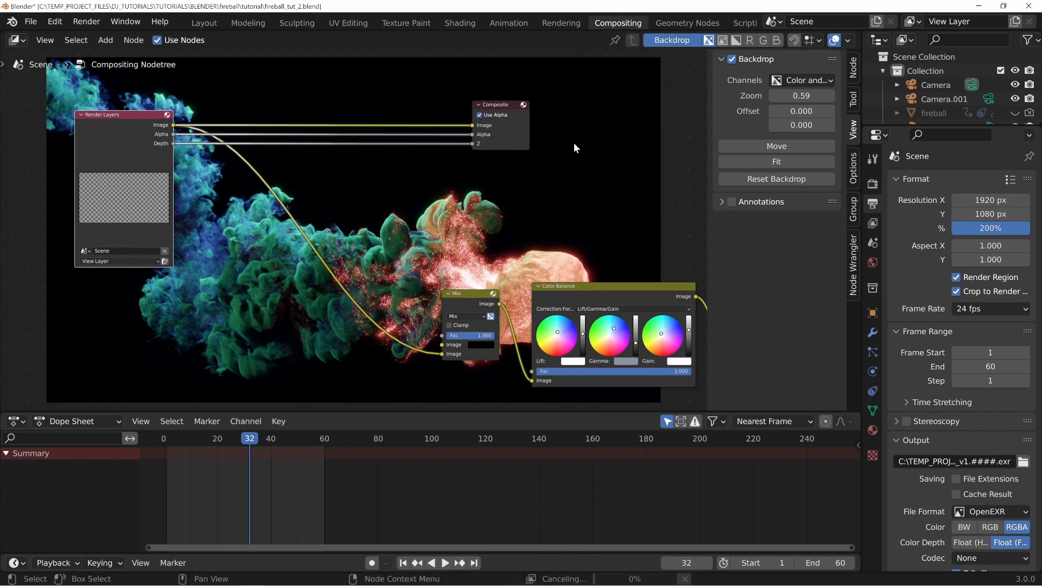
Move the Composite node farther from Render Layers, above the Hue Saturation Value node, and shift the Render Layers node slightly up
mouse_move(504, 106)
left_mouse_down()
mouse_move(374, 98)
mouse_move(477, 117)
mouse_move(520, 112)
left_mouse_up()
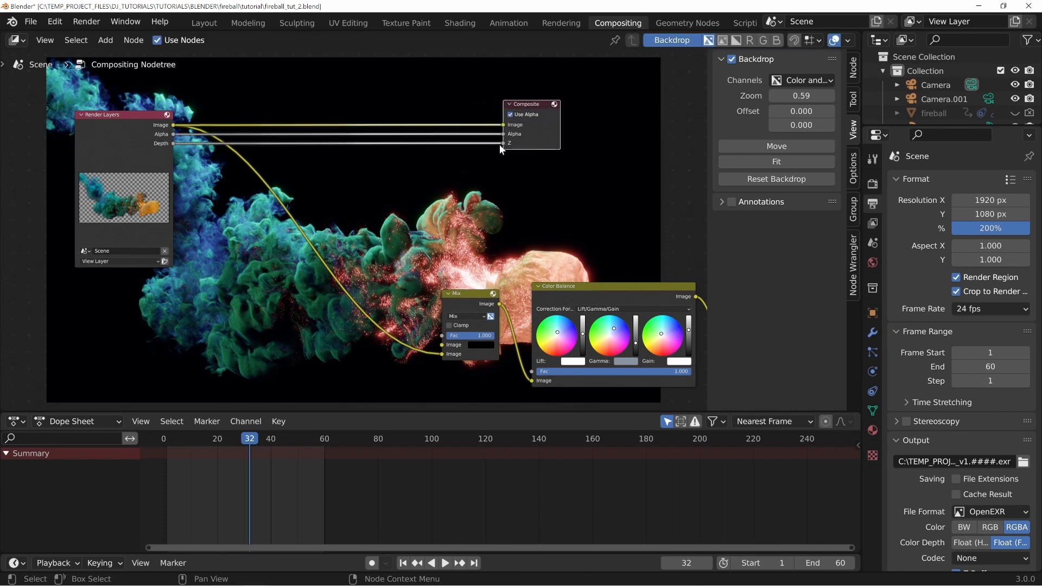
left_click_drag(497, 110, 619, 108)
middle_click_drag(260, 153, 371, 154)
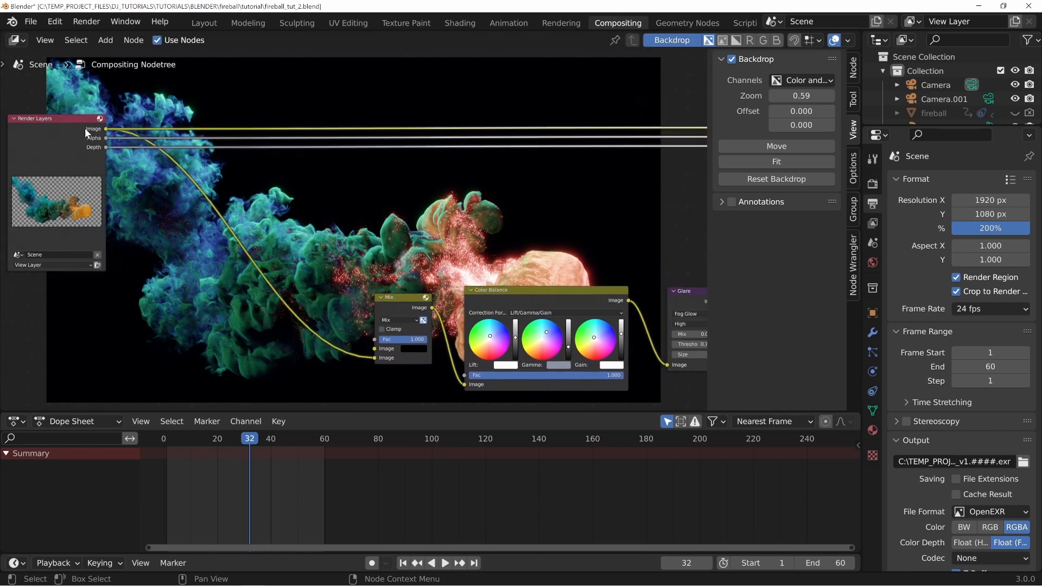
left_click_drag(85, 128, 79, 122)
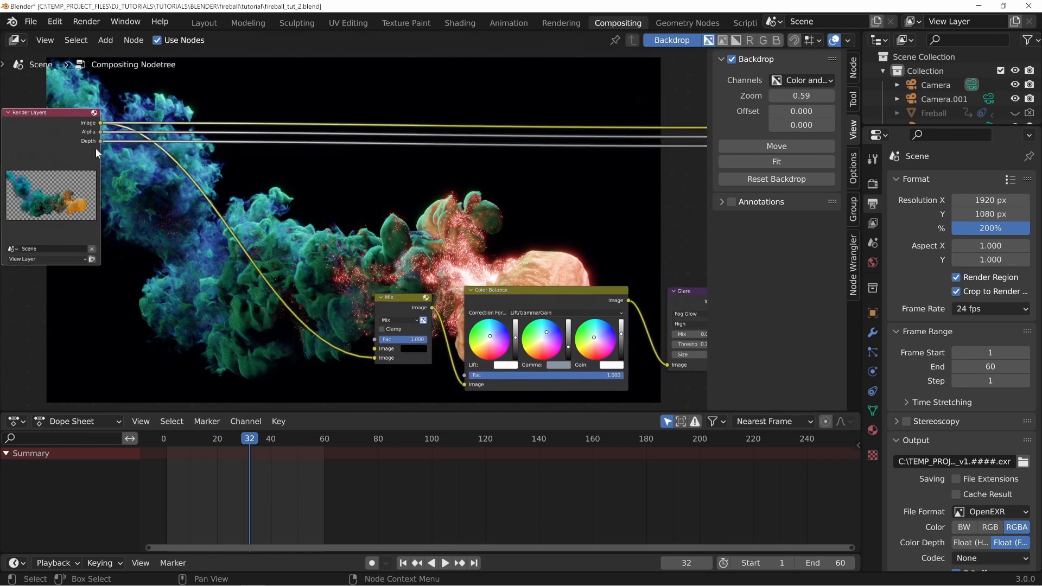
middle_click_drag(613, 157, 523, 173)
left_click_drag(541, 120, 468, 128)
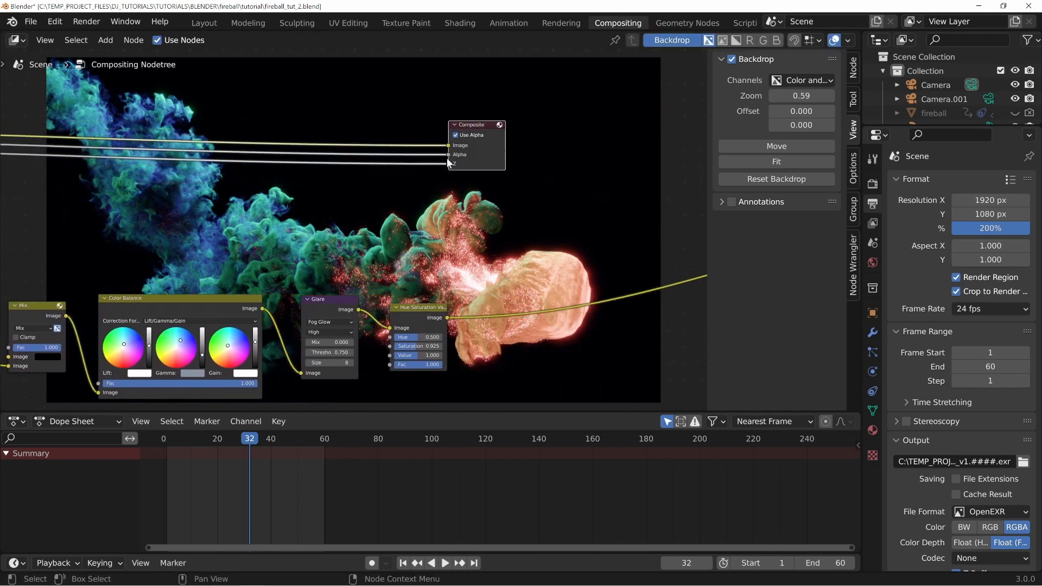
Try linking the Hue Saturation Value output to the Image input of the Composite node
middle_click_drag(170, 191, 470, 182)
middle_click_drag(665, 186, 337, 187)
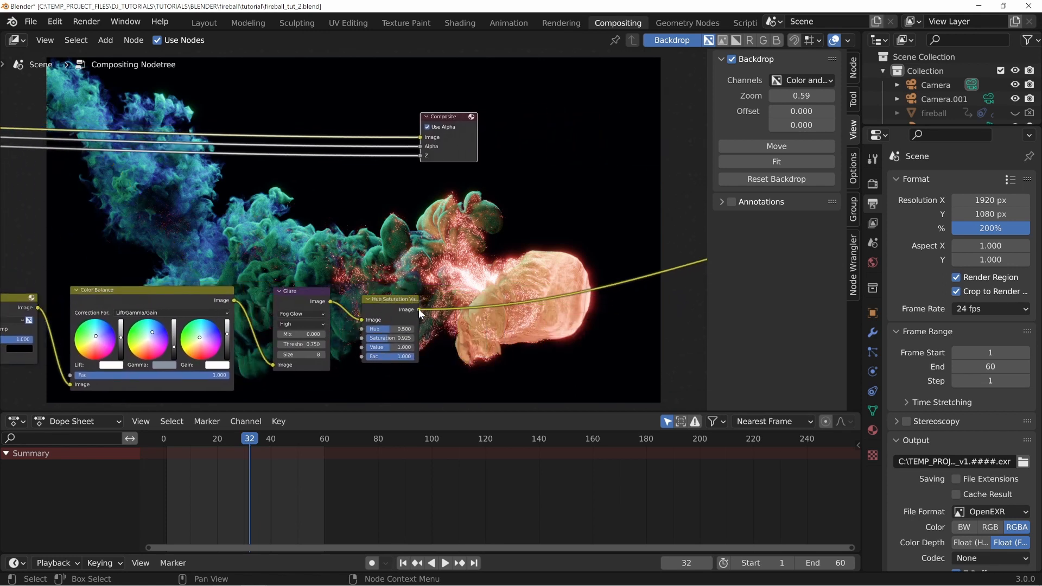
left_click_drag(419, 308, 421, 136)
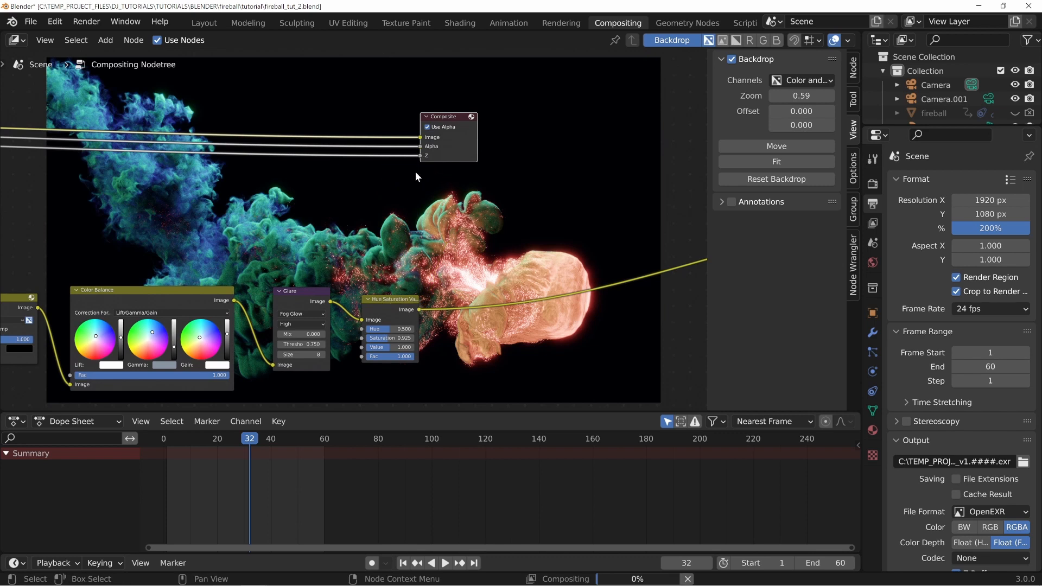
middle_click_drag(293, 276, 408, 274)
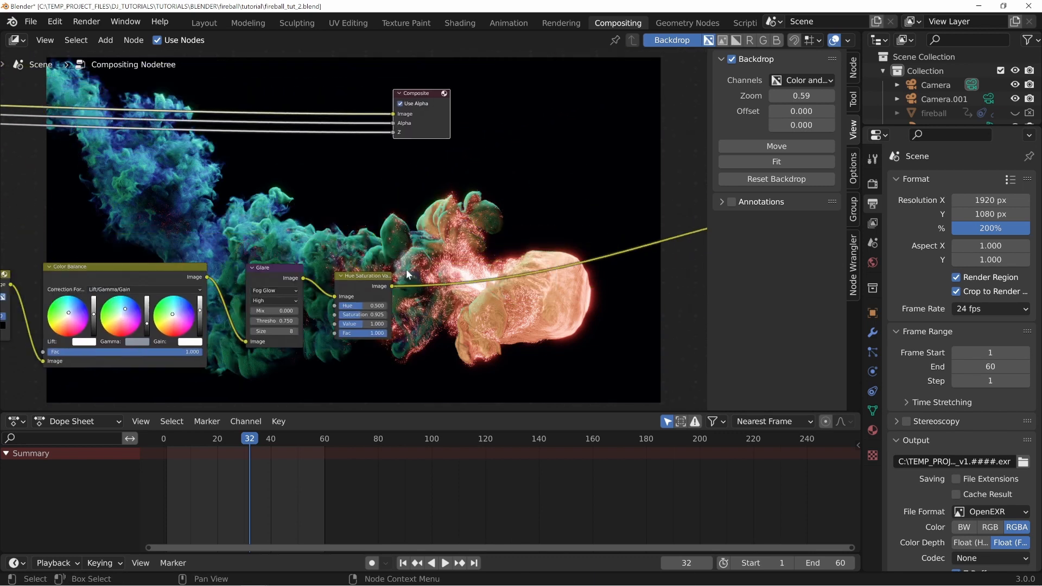
mouse_move(335, 259)
middle_mouse_down()
mouse_move(508, 219)
mouse_move(443, 226)
mouse_move(350, 266)
middle_mouse_up()
left_click_drag(387, 267, 362, 191)
Bring the Composite node back close to Render Layers and nudge the Render Layers node a little away from it
middle_click_drag(275, 229, 557, 252)
middle_click_drag(163, 167, 386, 198)
left_click_drag(161, 134, 147, 136)
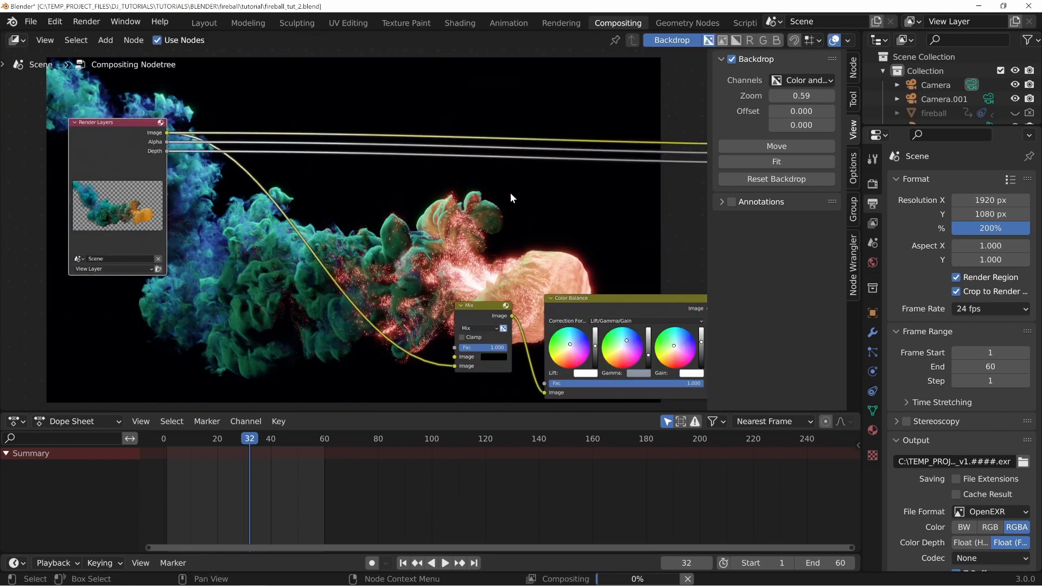
middle_click_drag(510, 193, 297, 175)
middle_click_drag(700, 104, 625, 119)
left_click_drag(624, 118, 154, 116)
middle_click_drag(170, 139, 508, 148)
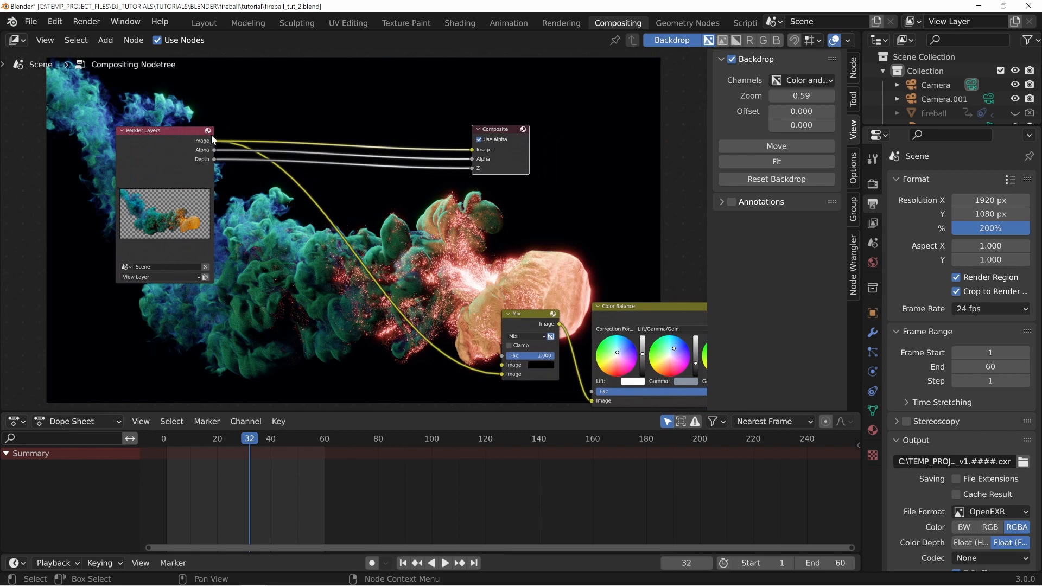
left_click_drag(212, 139, 185, 142)
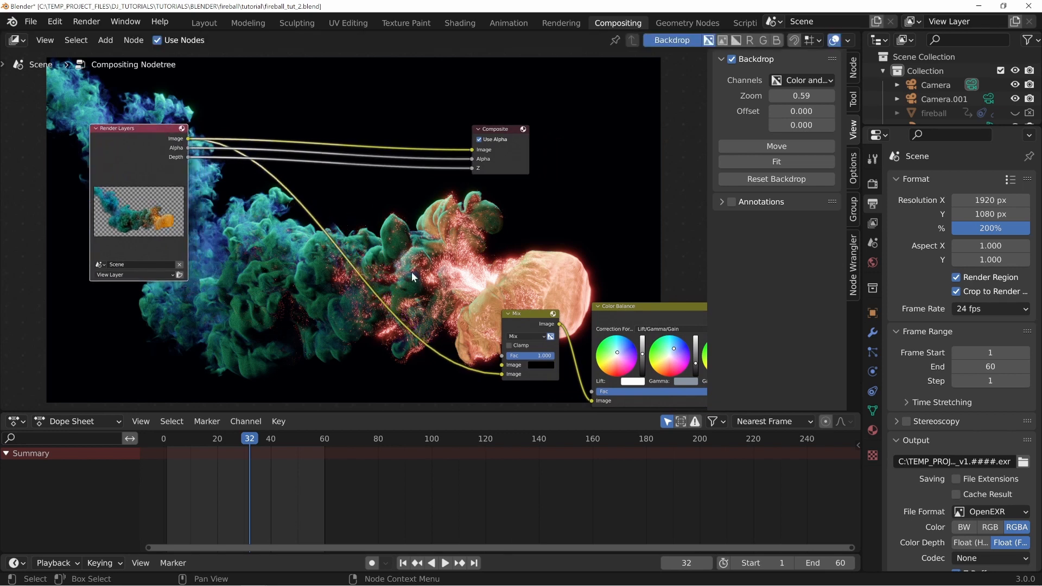
Move the Composite node away from Render Layers so it sits above the far end of the Color Balance node
middle_click_drag(496, 243, 434, 248)
left_click_drag(431, 133, 686, 141)
middle_click_drag(254, 233, 303, 224)
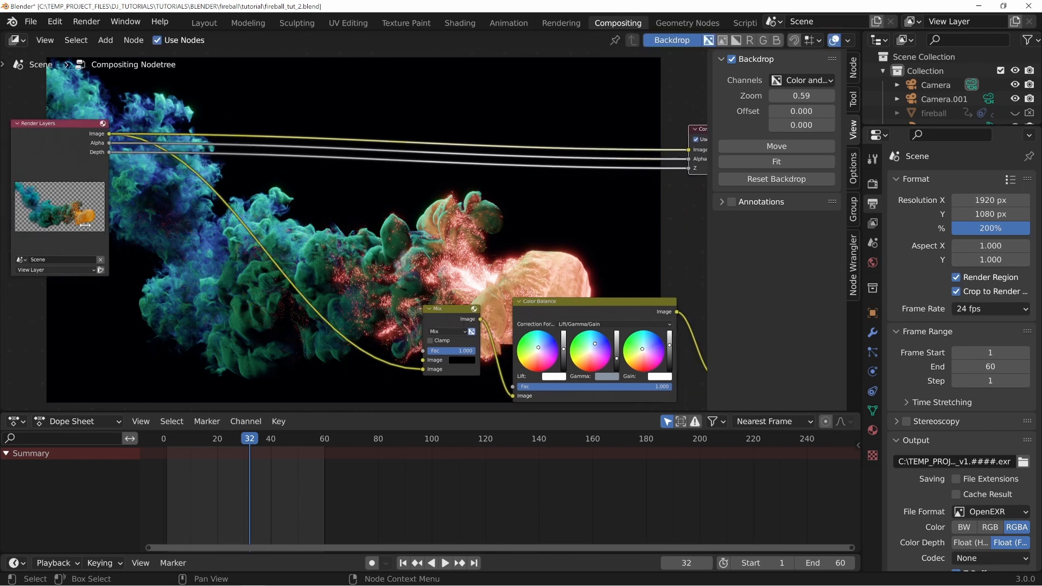
middle_click_drag(490, 188, 462, 185)
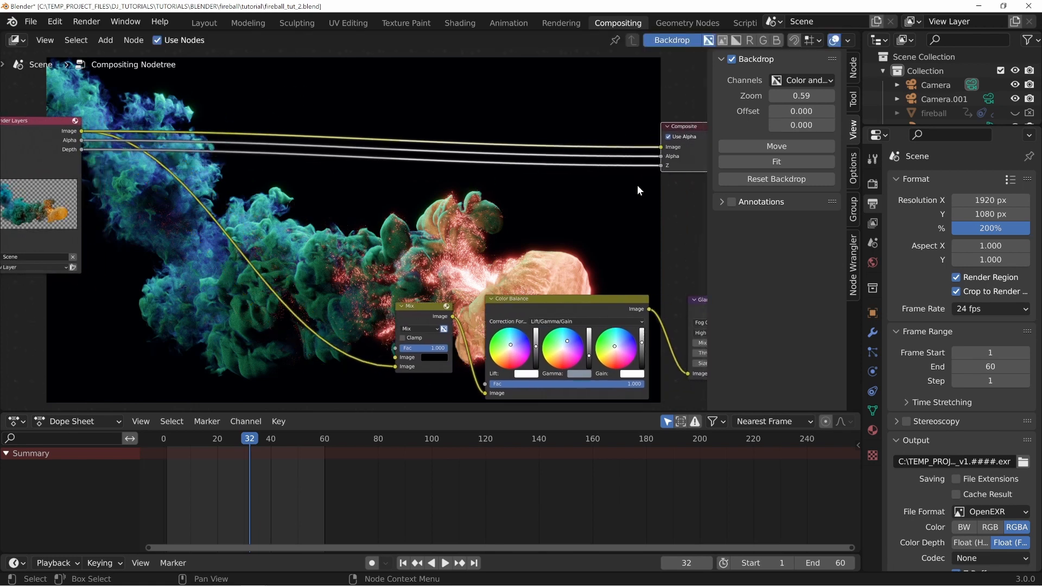
Disconnect the Alpha and Depth links from the Composite node, keeping only Image, and turn off Use Alpha
left_click_drag(661, 155, 646, 169)
middle_click_drag(659, 147, 598, 148)
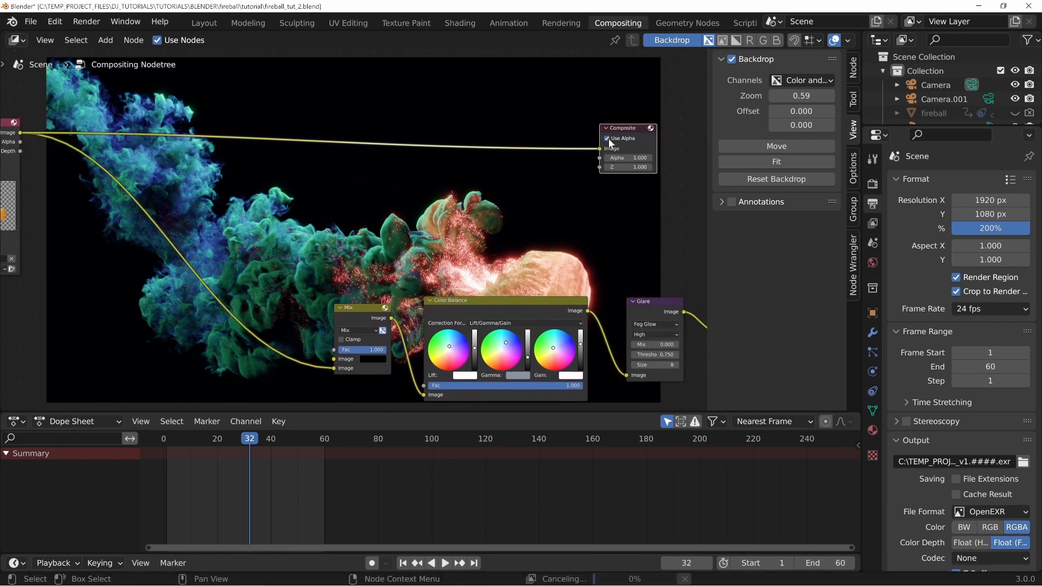
left_click_drag(622, 131, 588, 128)
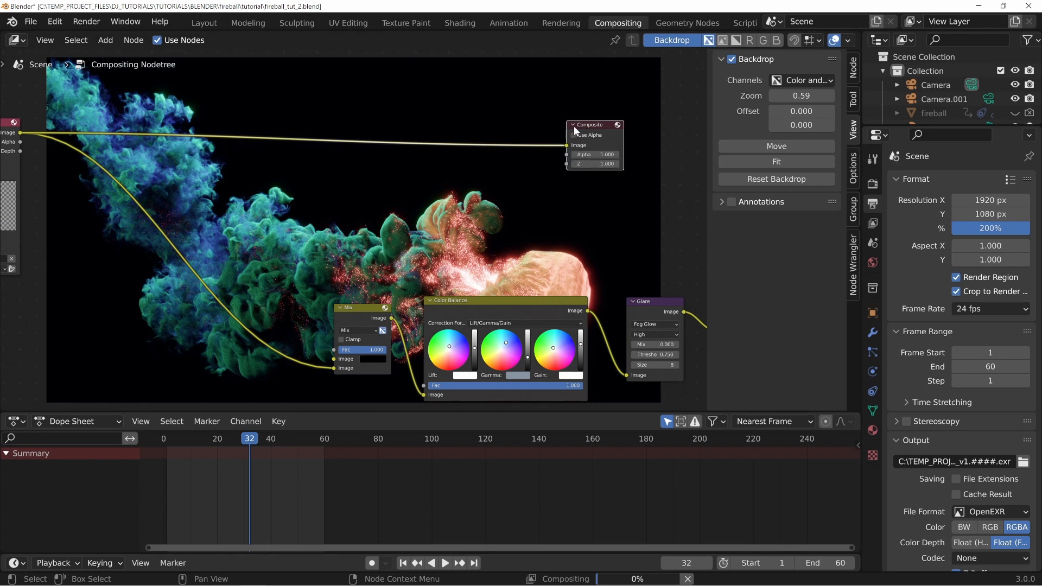
left_click_drag(574, 126, 584, 128)
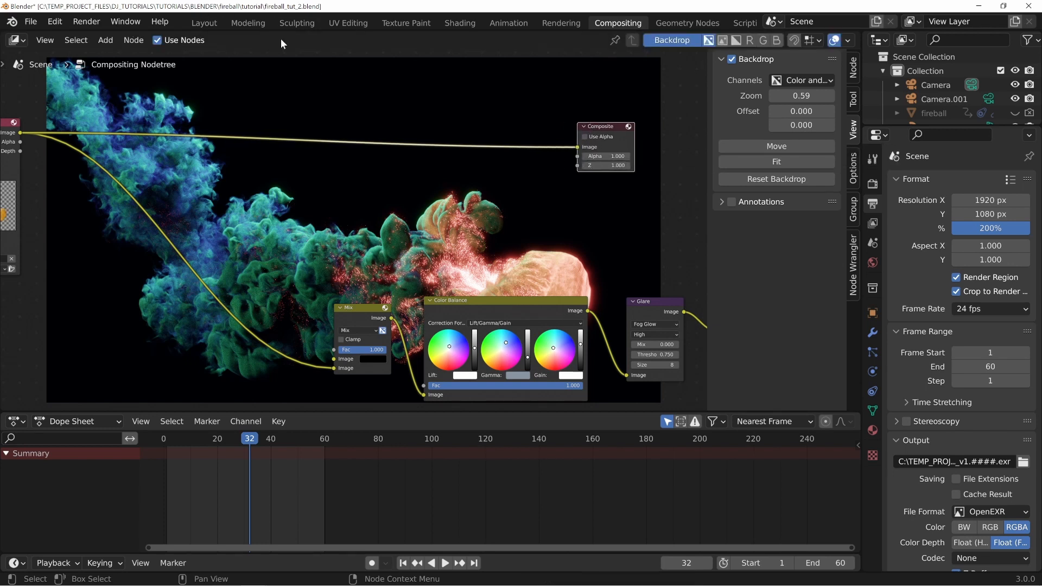
Check the output settings in the Layout workspace, return to Compositing and place the Composite node farther from Render Layers
left_click(214, 25)
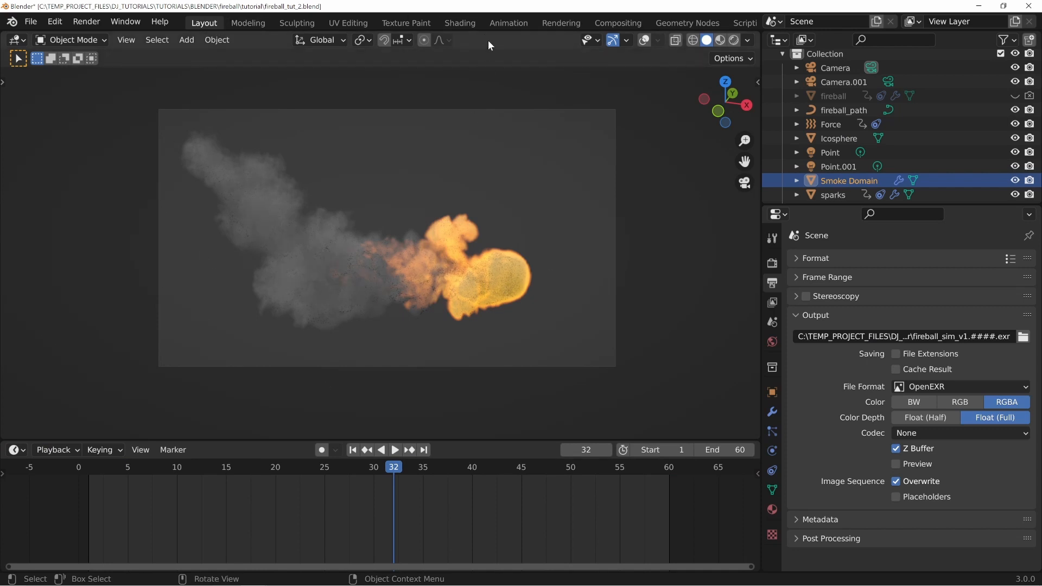
left_click(613, 23)
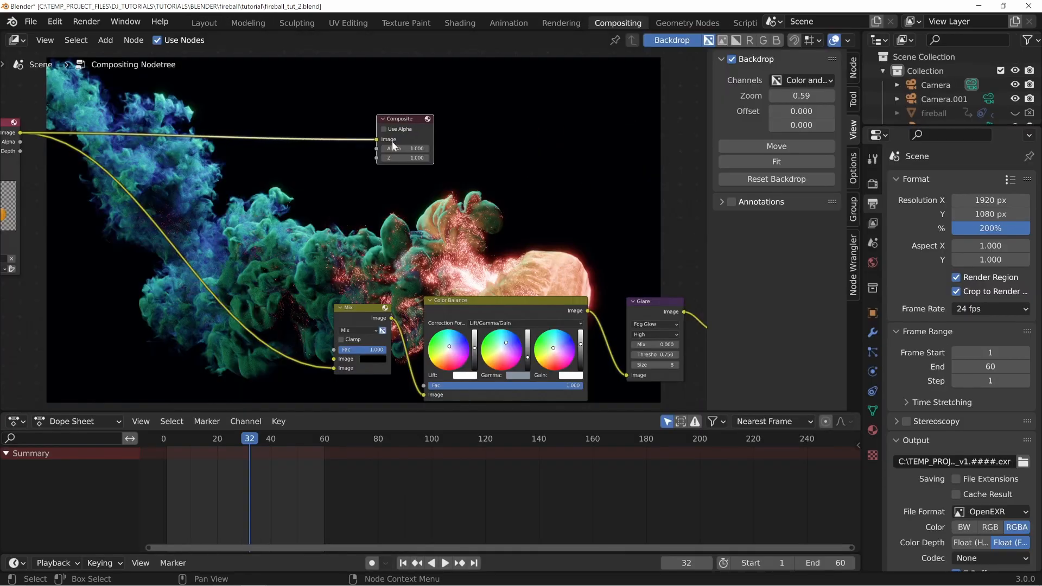
middle_click_drag(391, 141, 548, 130)
middle_click_drag(598, 263, 495, 254)
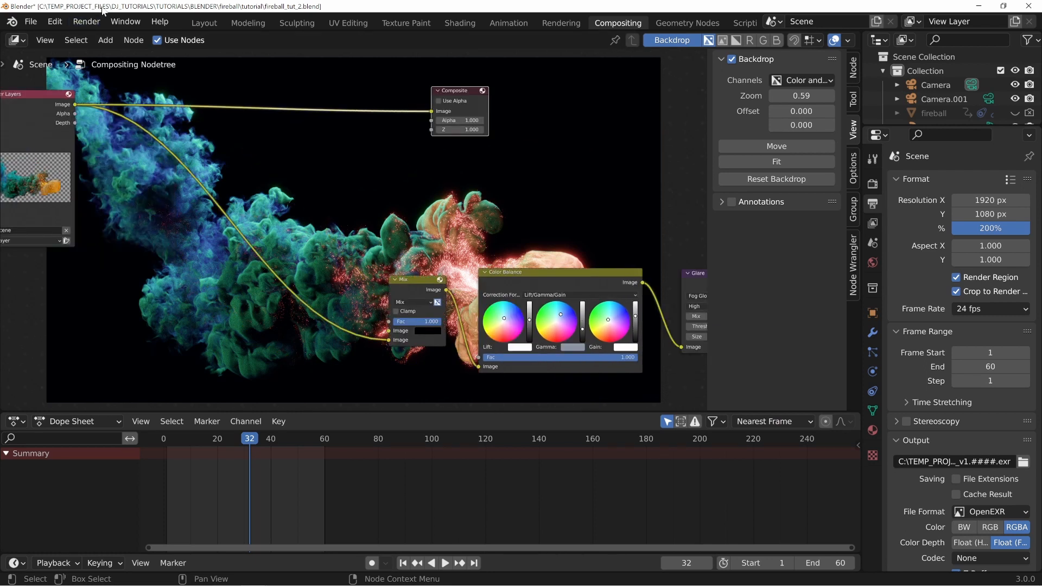
middle_click_drag(676, 286, 652, 277)
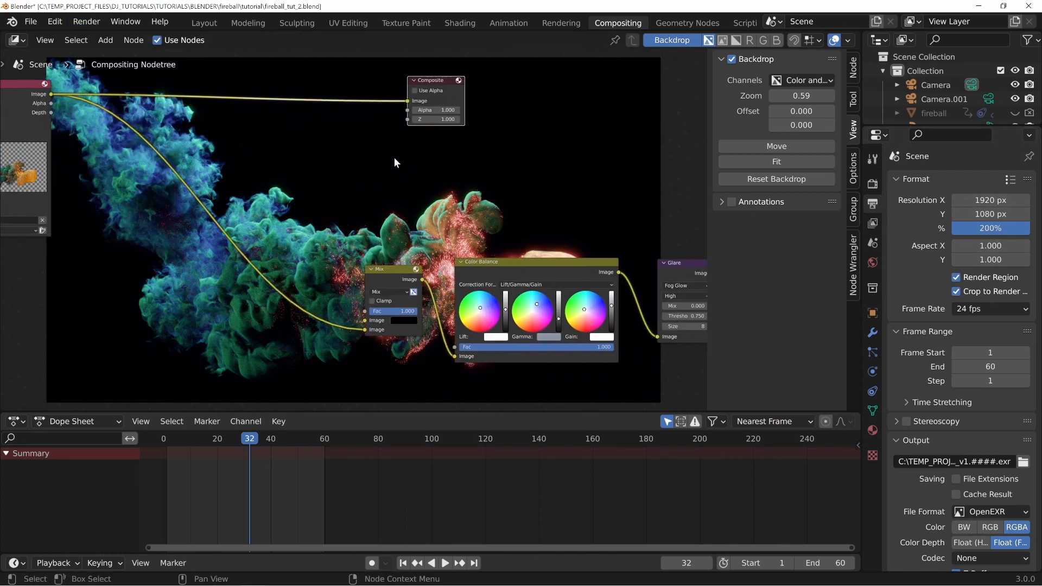
middle_click_drag(218, 158, 311, 174)
left_click_drag(535, 97, 695, 111)
middle_click_drag(238, 162, 245, 163)
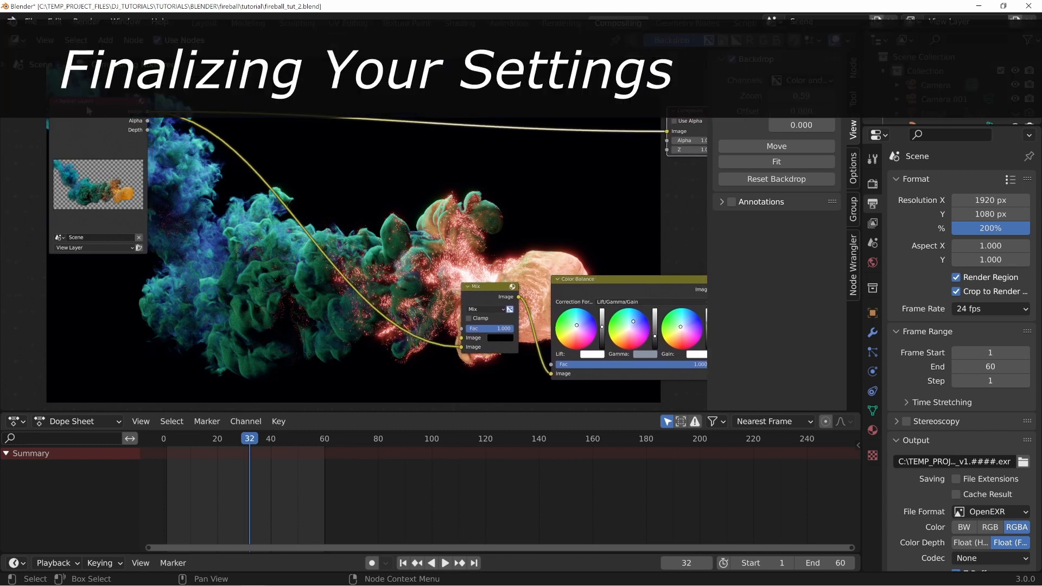
middle_click_drag(554, 175, 576, 176)
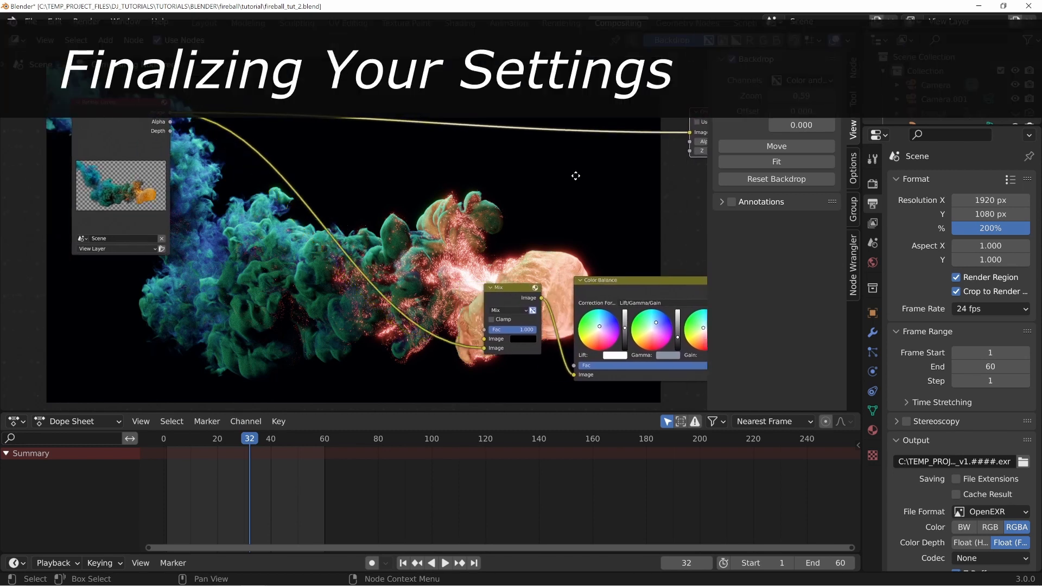
In the Layout workspace, expand the output Format settings and set the resolution percentage to 50%
left_click(204, 23)
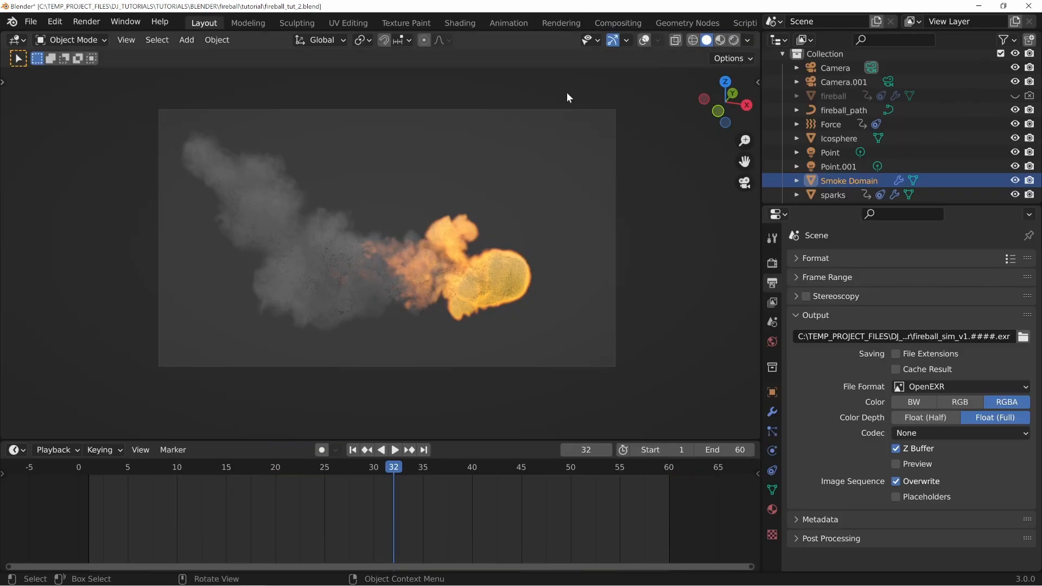
left_click(828, 258)
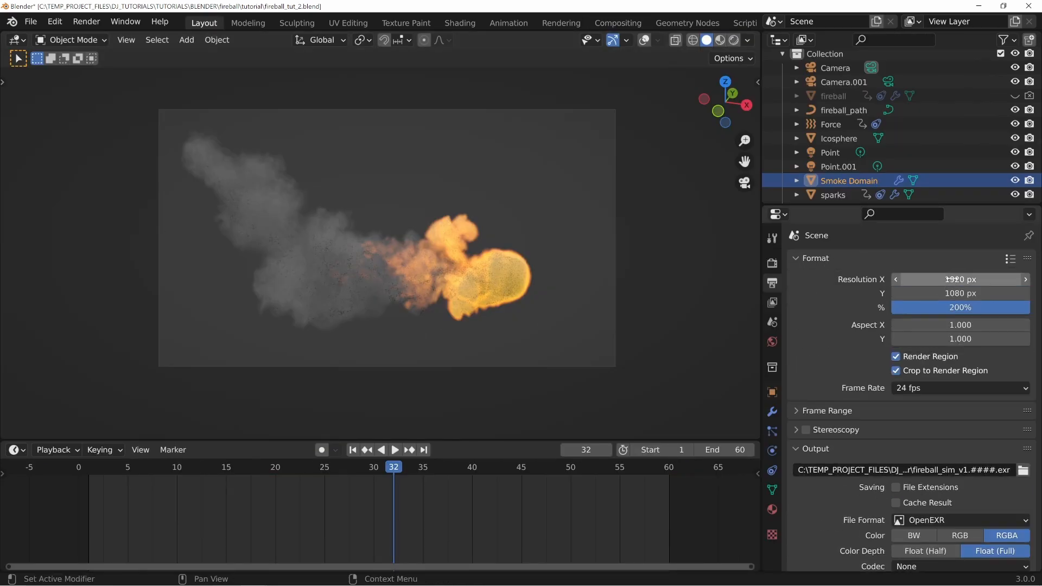
left_click(962, 310)
type("50")
key("Return")
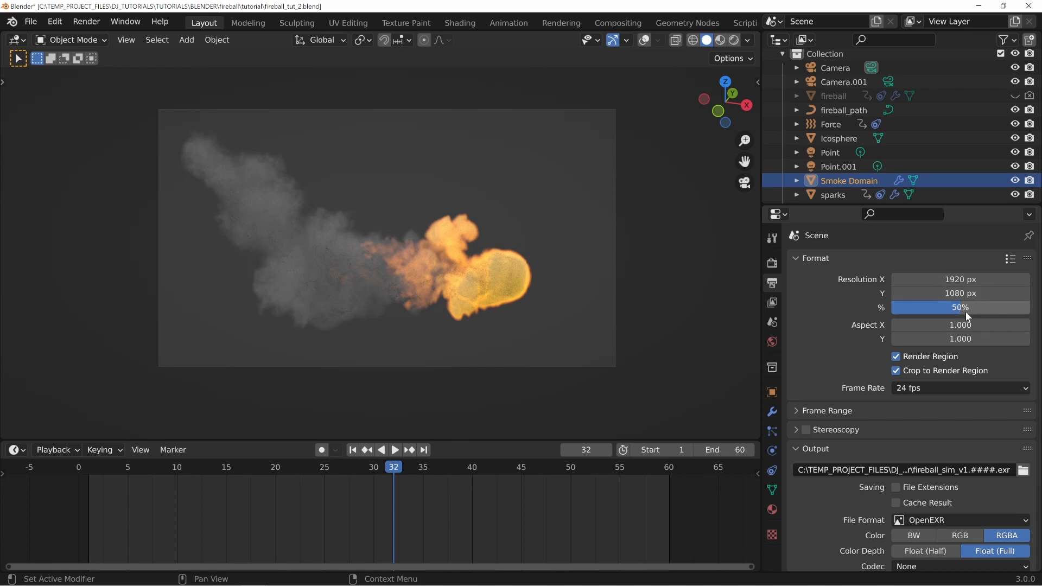
Play the fireball animation from the start of the timeline and stop it at frame 45
left_click(79, 471)
left_click(394, 450)
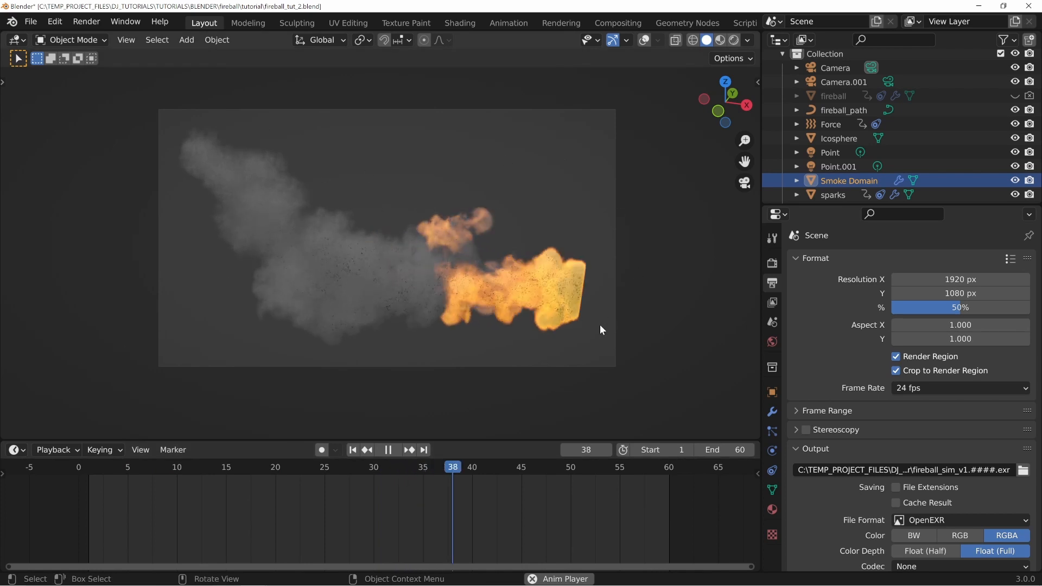
left_click(388, 451)
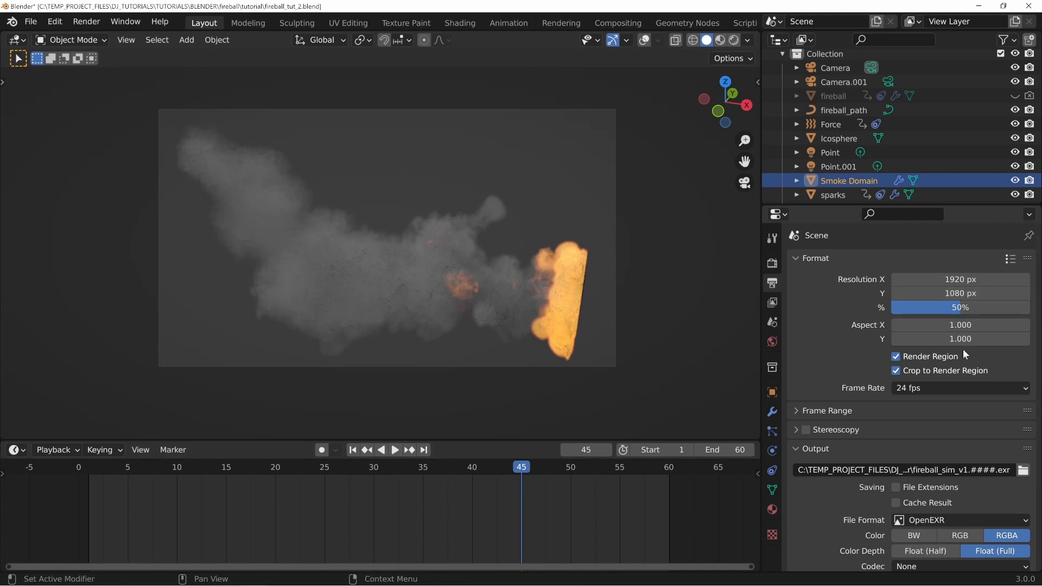
Set the resolution percentage to 200% and collapse the Output and Format sections
double_click(966, 306)
type("200")
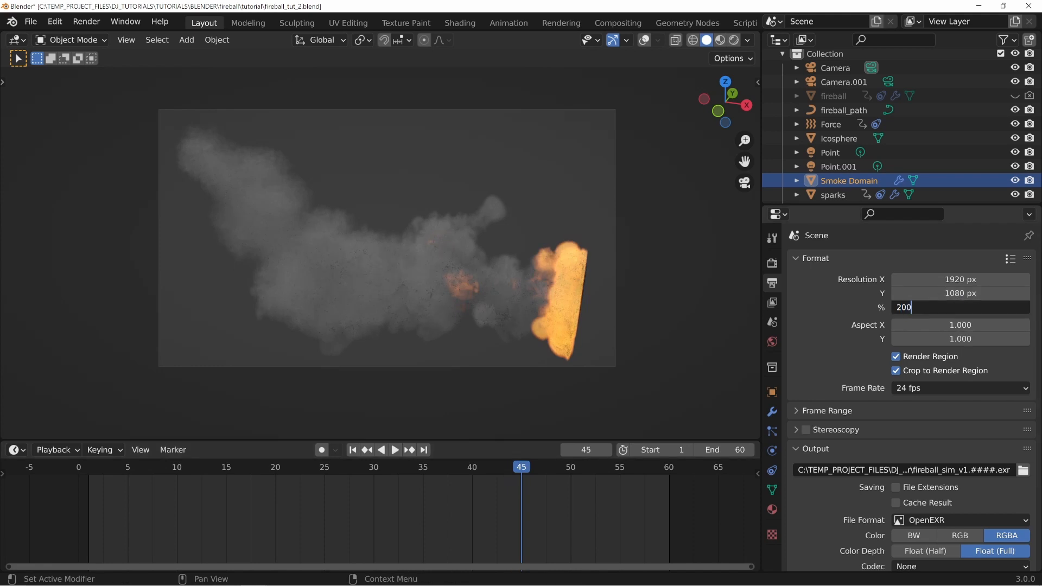
key("Return")
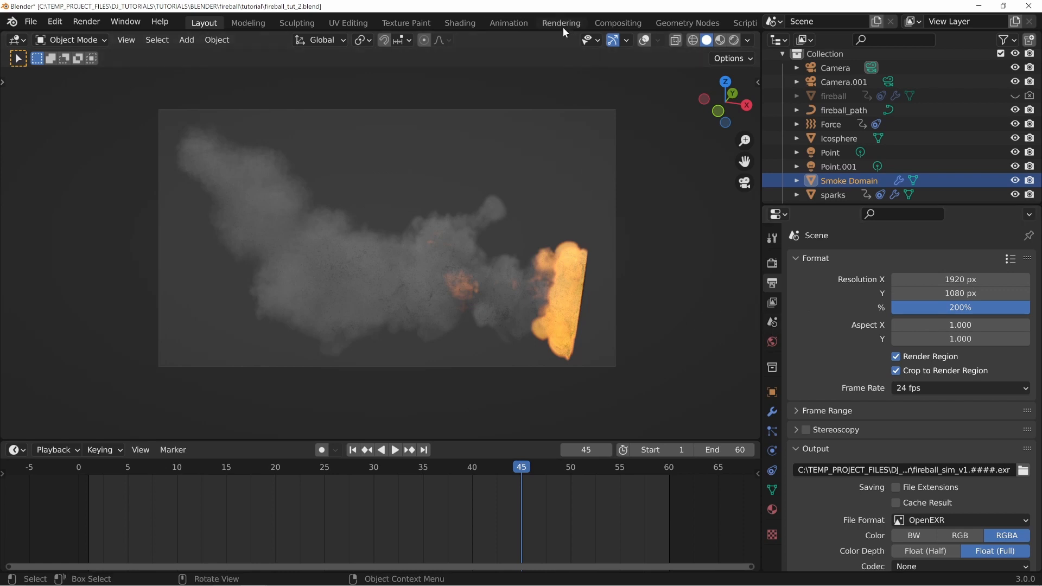
scroll(854, 415, "down", 3)
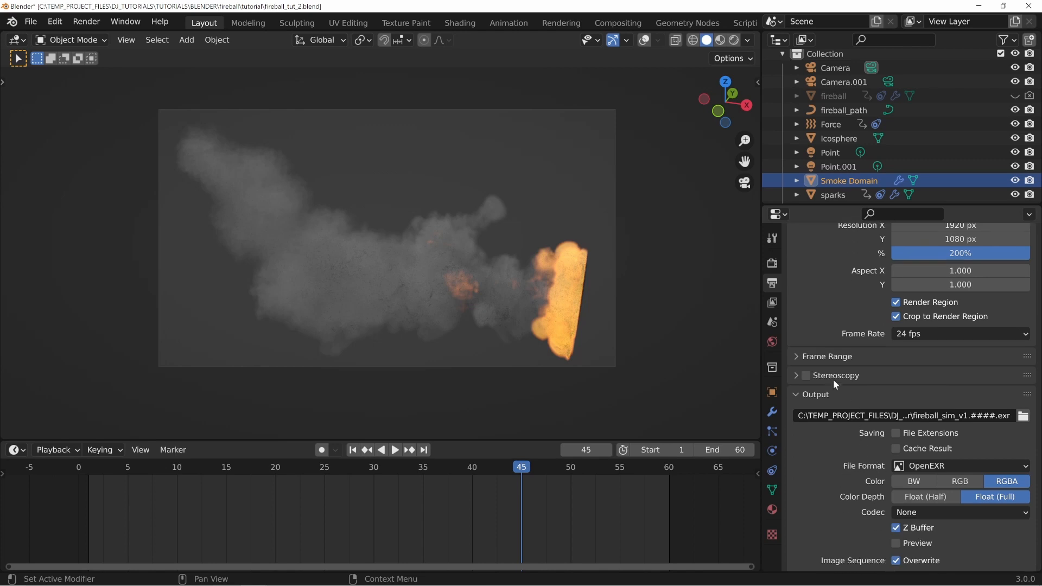
left_click(823, 396)
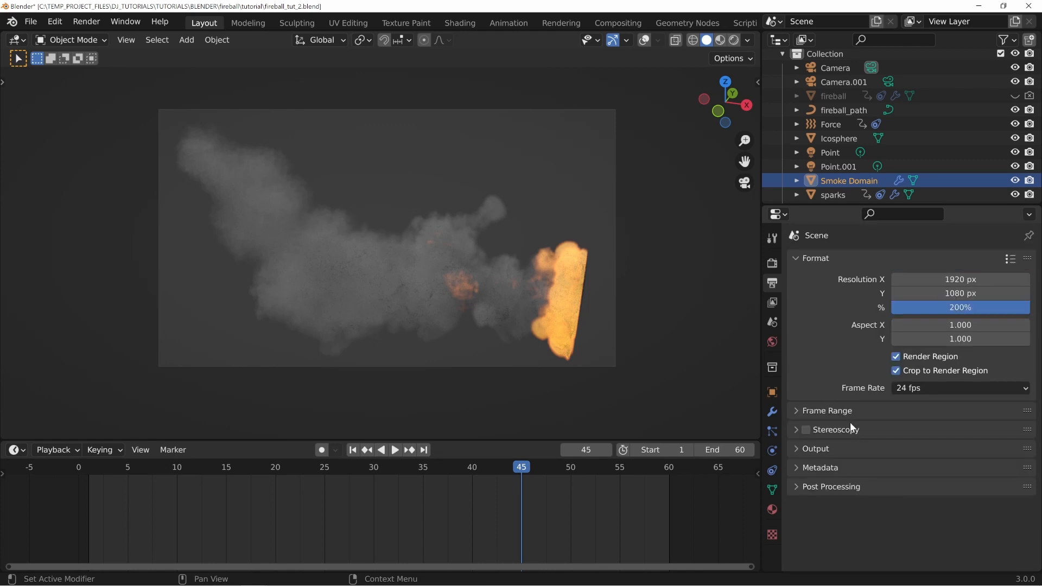
left_click(812, 260)
Examine the fireball simulation in the viewport at frames 7, 30 and 55
left_click(145, 467)
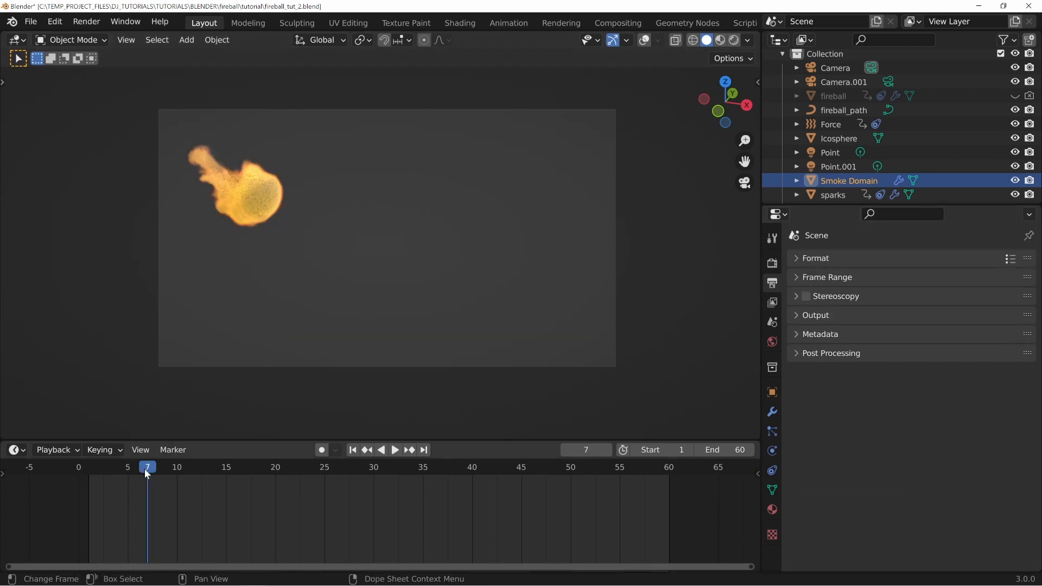
left_click(376, 470)
key("space")
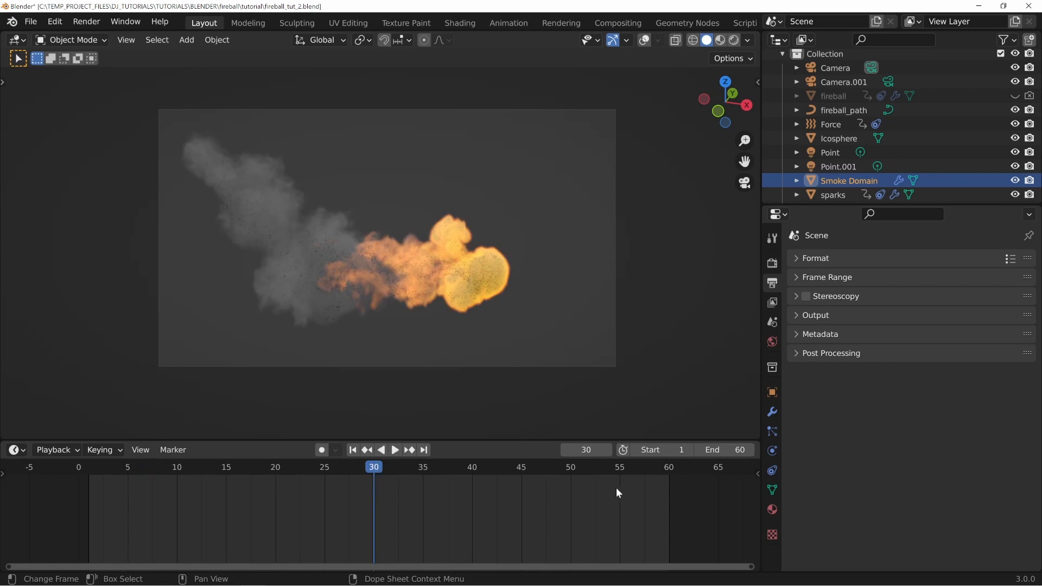
left_click(615, 470)
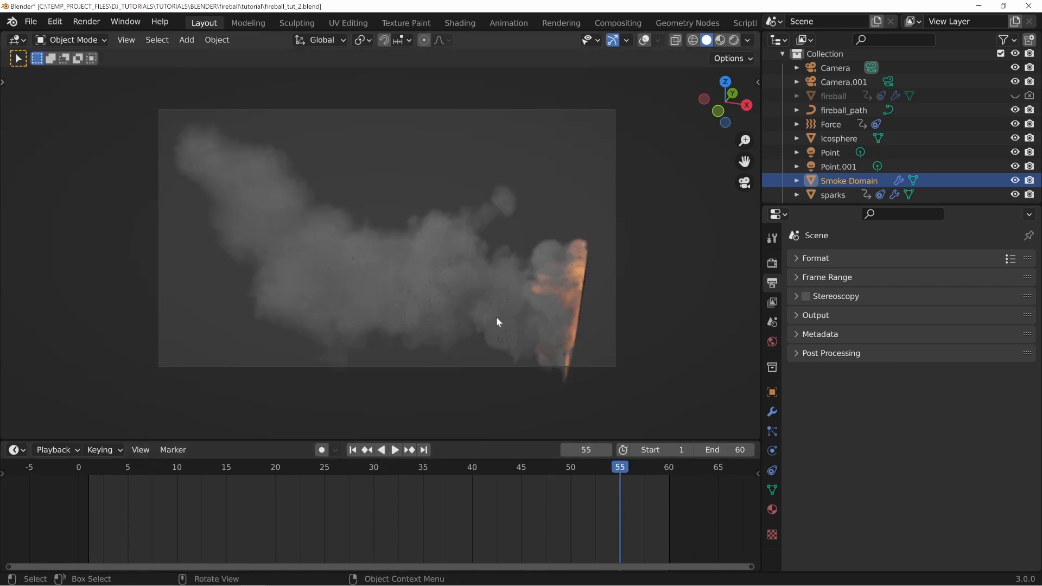
Return to the Compositing workspace and bring up the separate Blender Render window with the rendered fireball frame
left_click(610, 22)
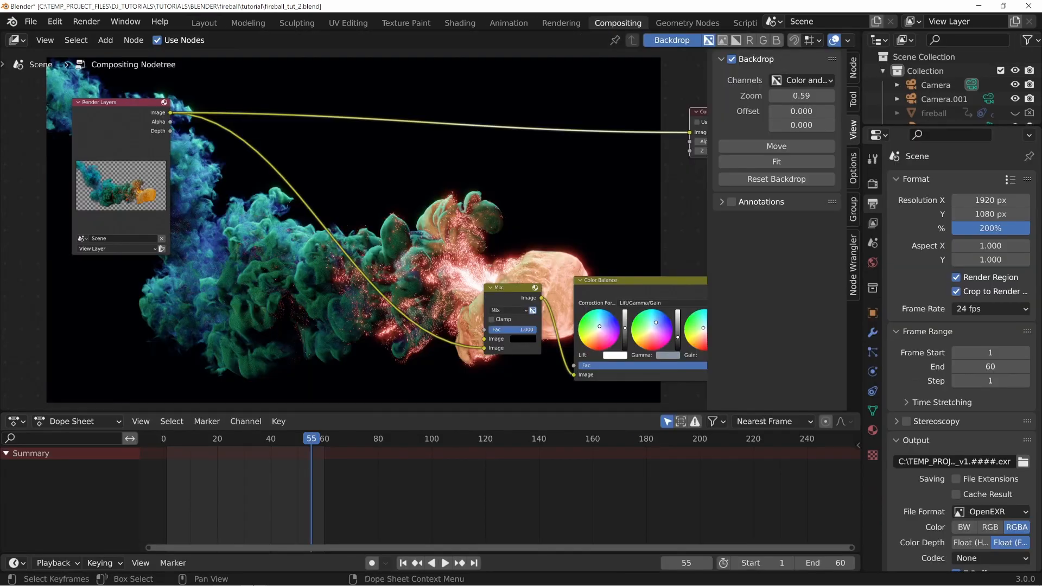
mouse_move(255, 575)
left_click(304, 519)
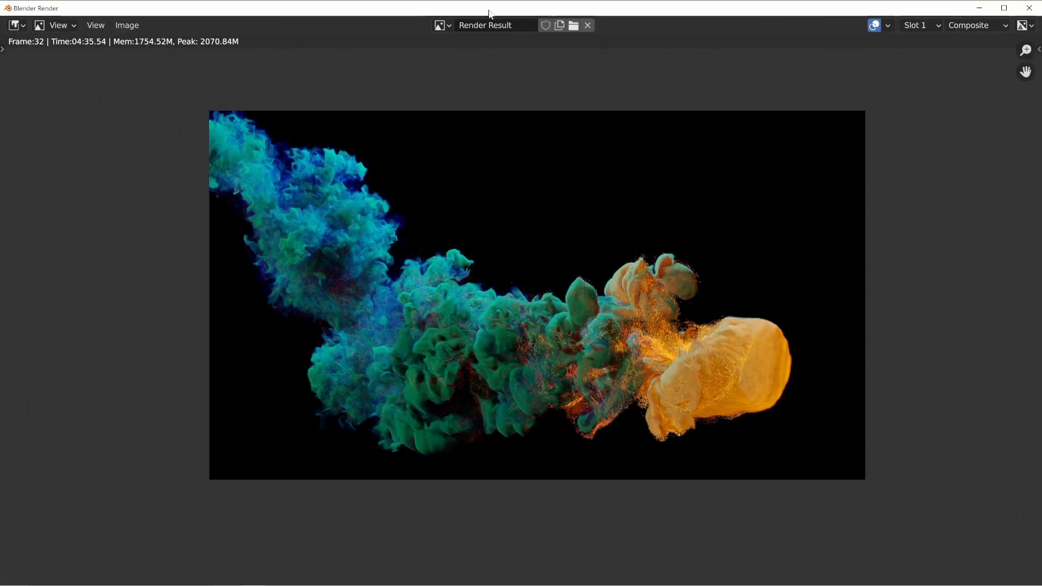
Switch the image shown in the separate render window from Render Result to Viewer Node
left_click(440, 26)
key("Down")
key("Up")
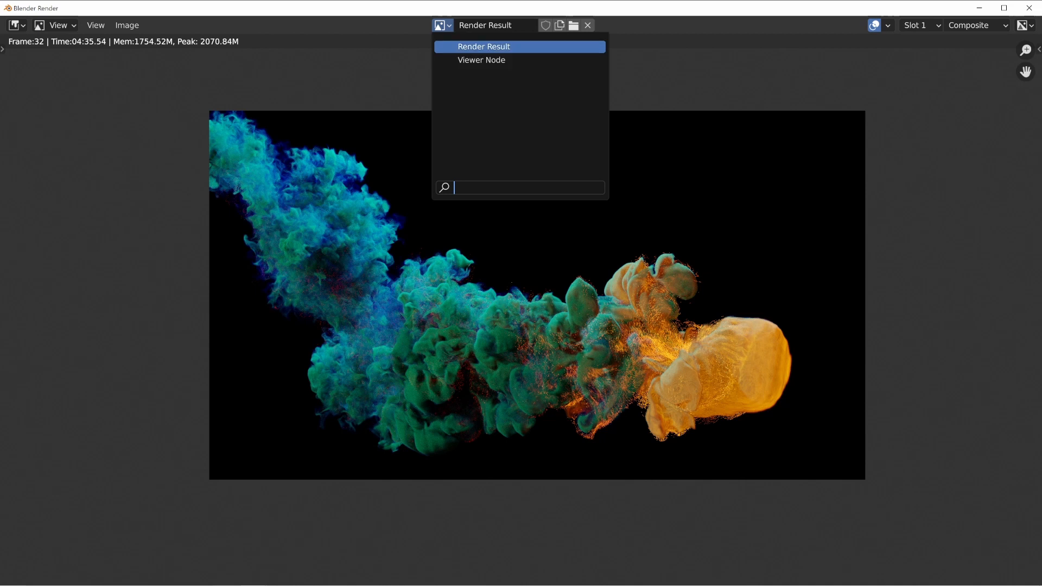
key("Down")
key("Return")
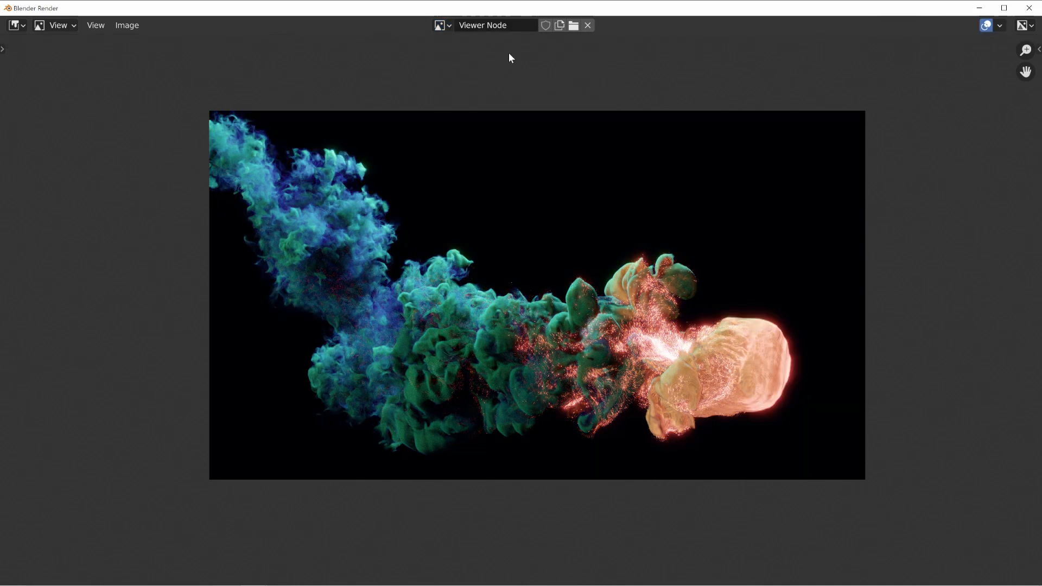
Preview the ungraded Render Layers image through the viewer and bring the separate render window back up
left_click(979, 8)
left_click(154, 114, "ctrl+shift")
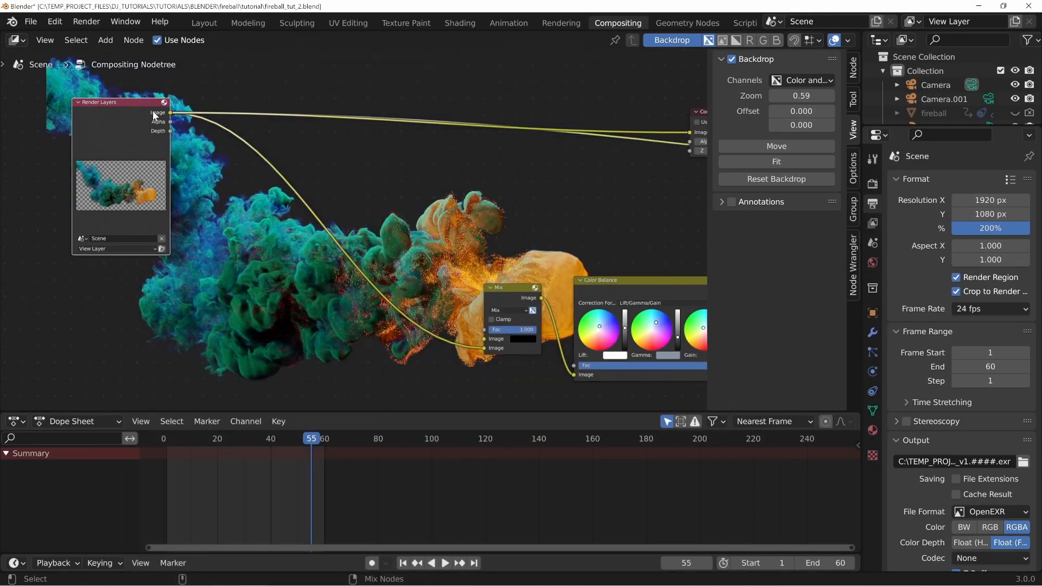
left_click(281, 578)
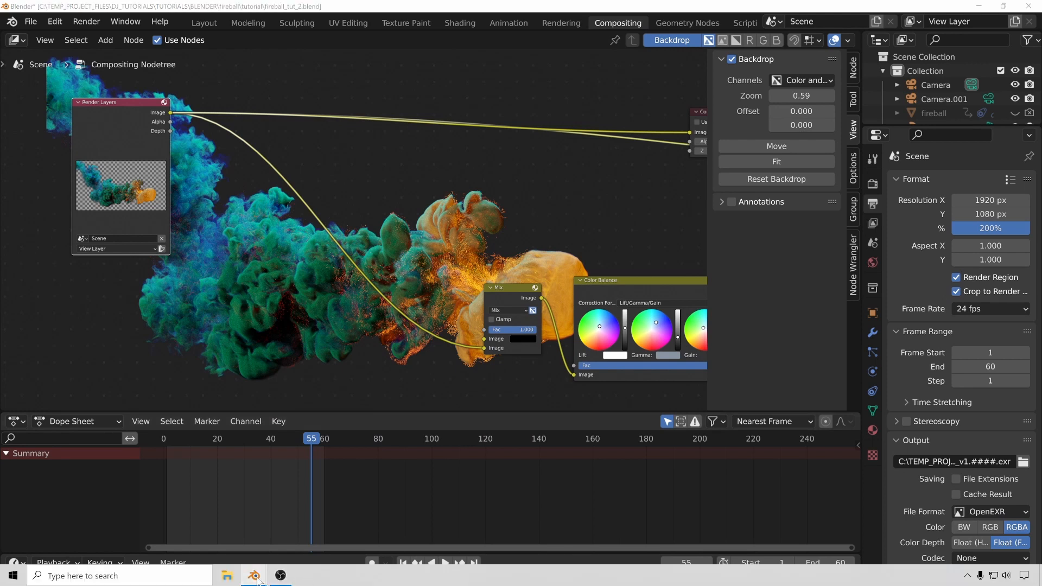
Examine the noise and detail in the green smoke and the orange sparks of the ungraded render
scroll(542, 263, "down", 5)
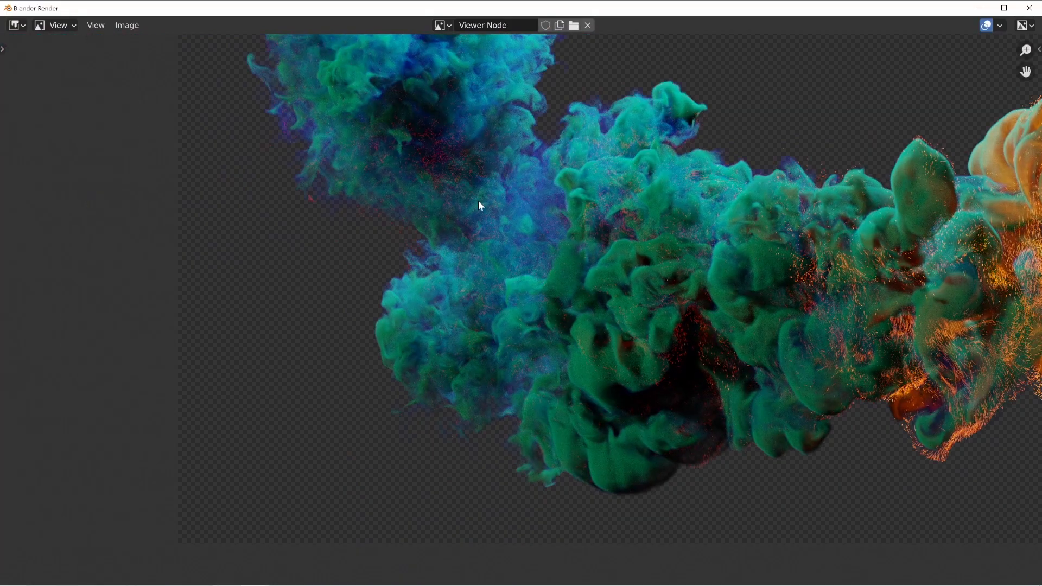
scroll(480, 319, "up", 4)
scroll(444, 293, "down", 3)
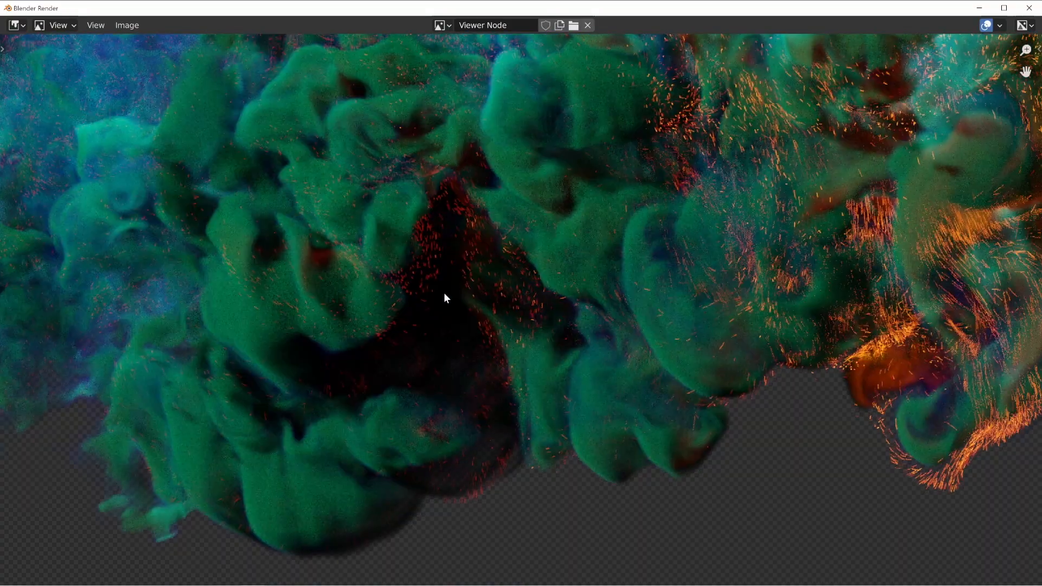
scroll(801, 310, "up", 4)
scroll(651, 239, "down", 3)
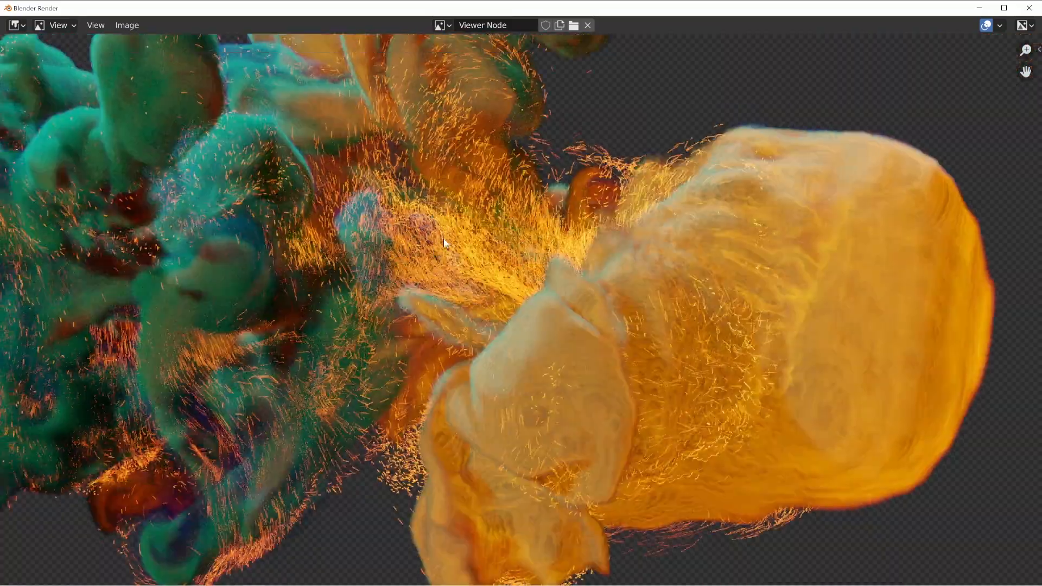
scroll(541, 271, "up", 5)
scroll(495, 371, "down", 2)
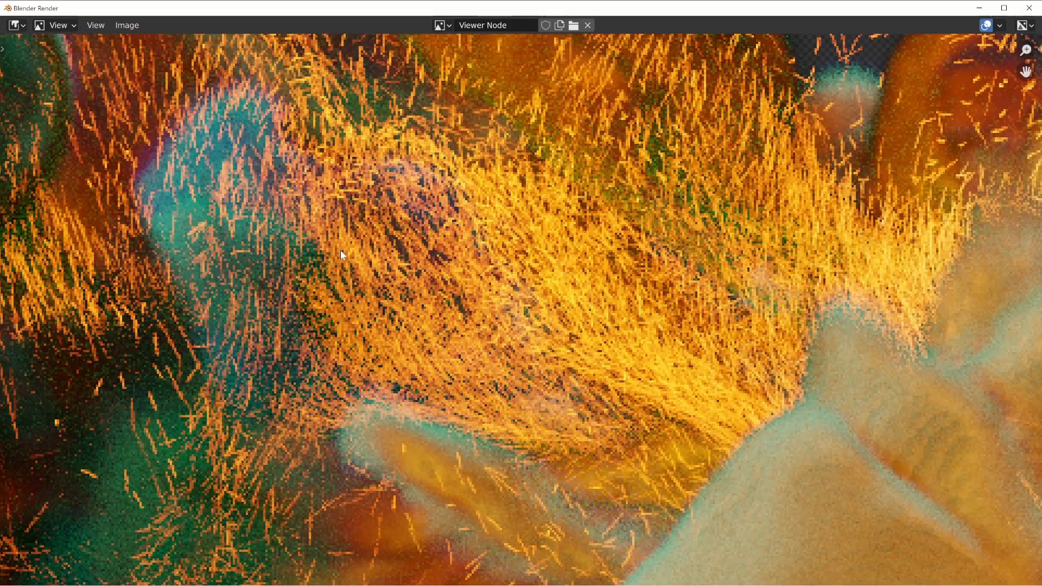
scroll(623, 308, "down", 9)
scroll(460, 321, "up", 1)
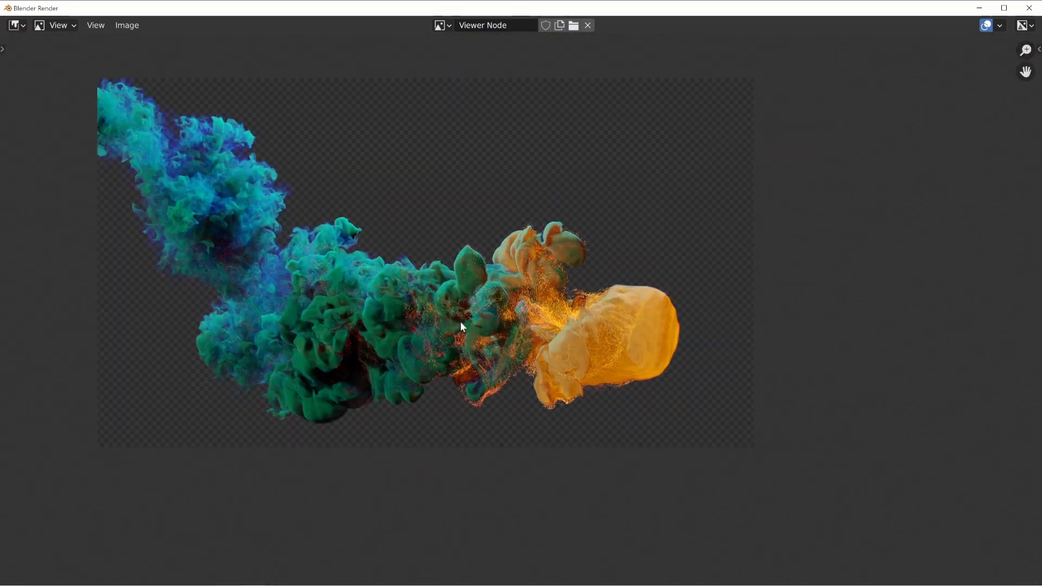
Inspect the fireball head, the sparks behind it and the blue smoke trail at close range
scroll(295, 139, "left", 2)
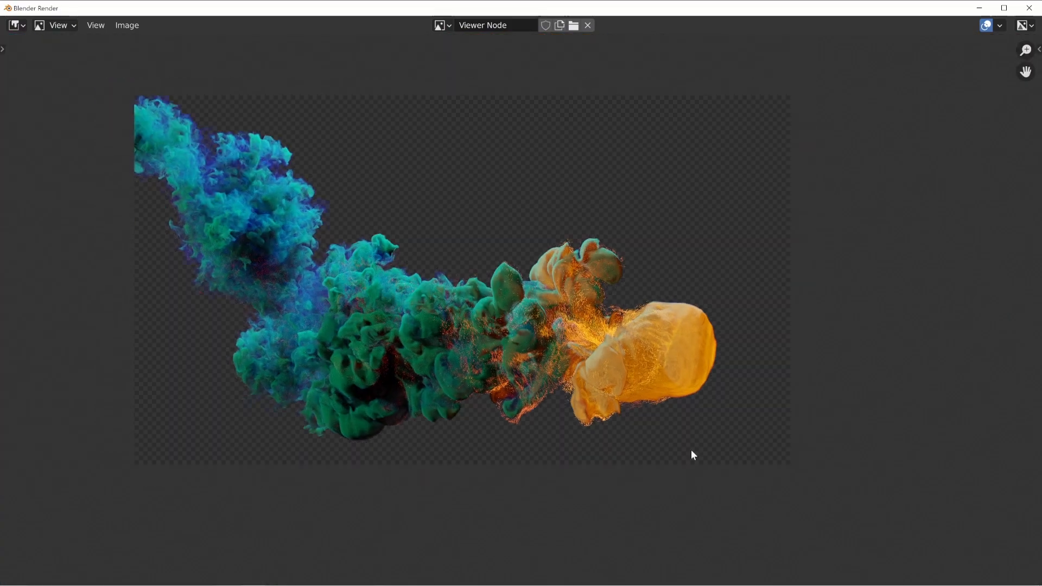
scroll(488, 470, "left", 5)
scroll(488, 470, "down", 2)
scroll(561, 308, "up", 5)
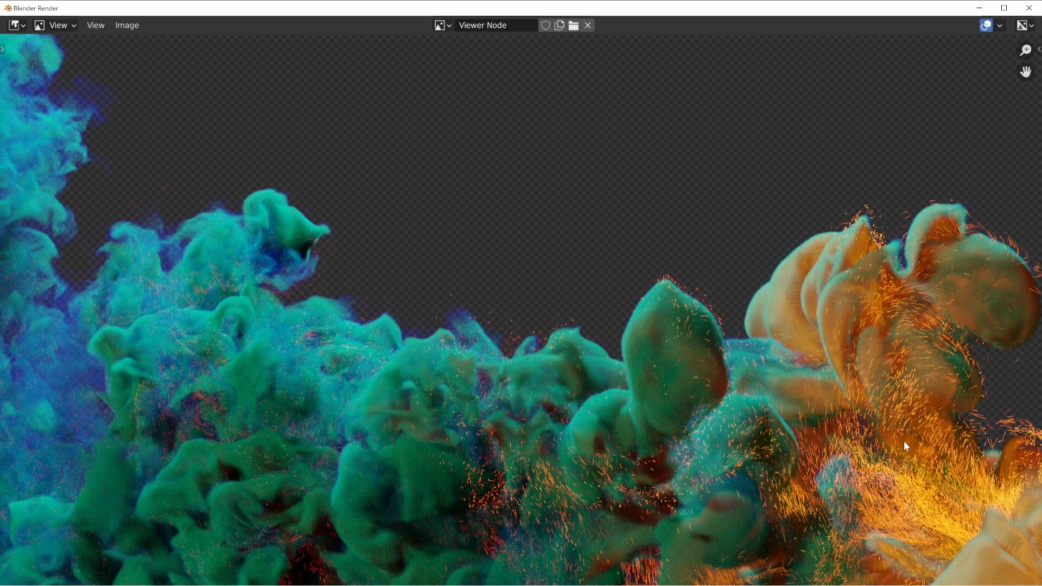
middle_click_drag(904, 445, 590, 263)
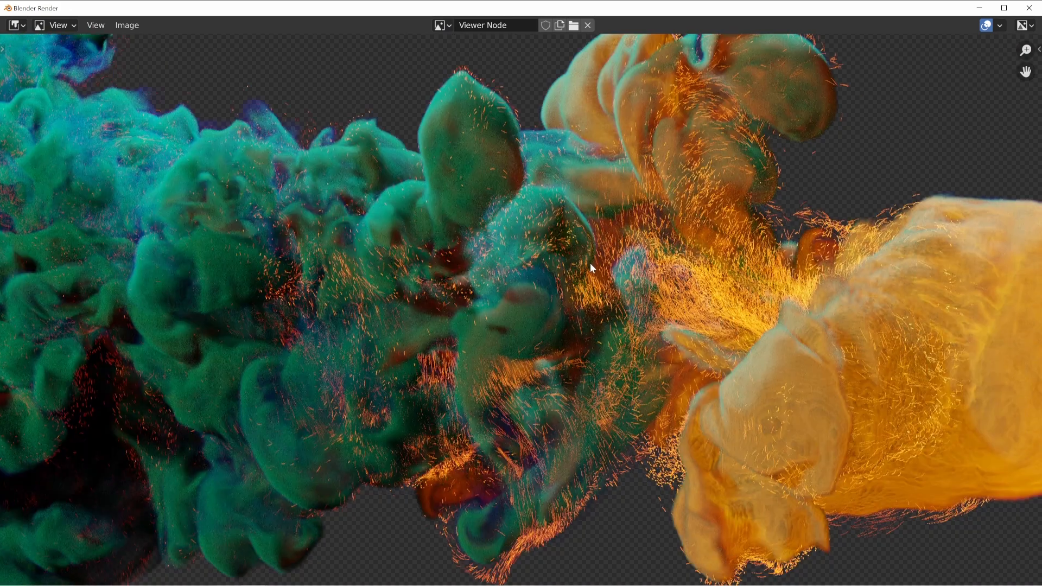
scroll(465, 88, "up", 2)
middle_click_drag(707, 230, 300, 334)
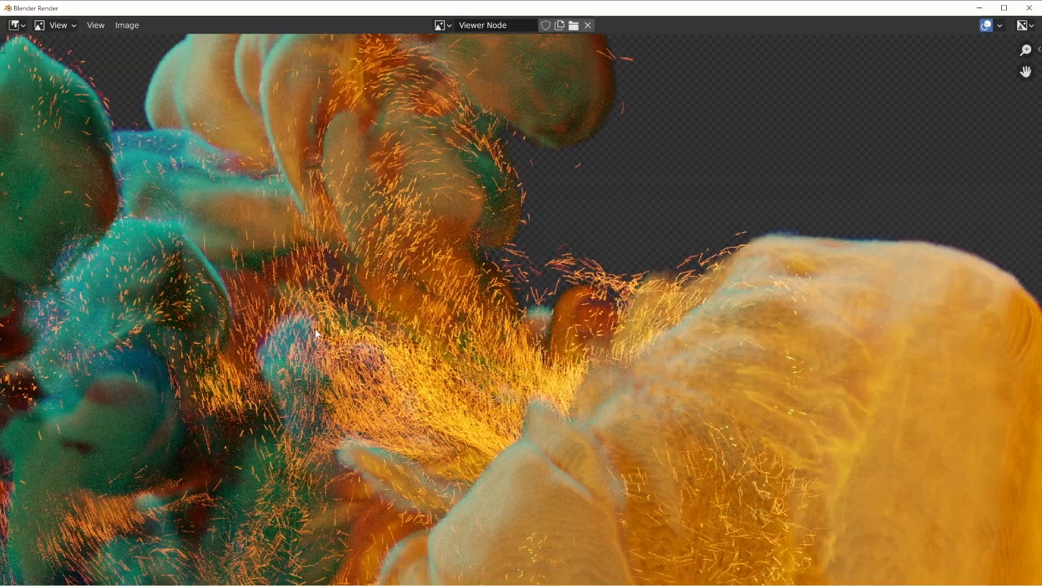
scroll(662, 491, "down", 5)
middle_click_drag(171, 231, 115, 216)
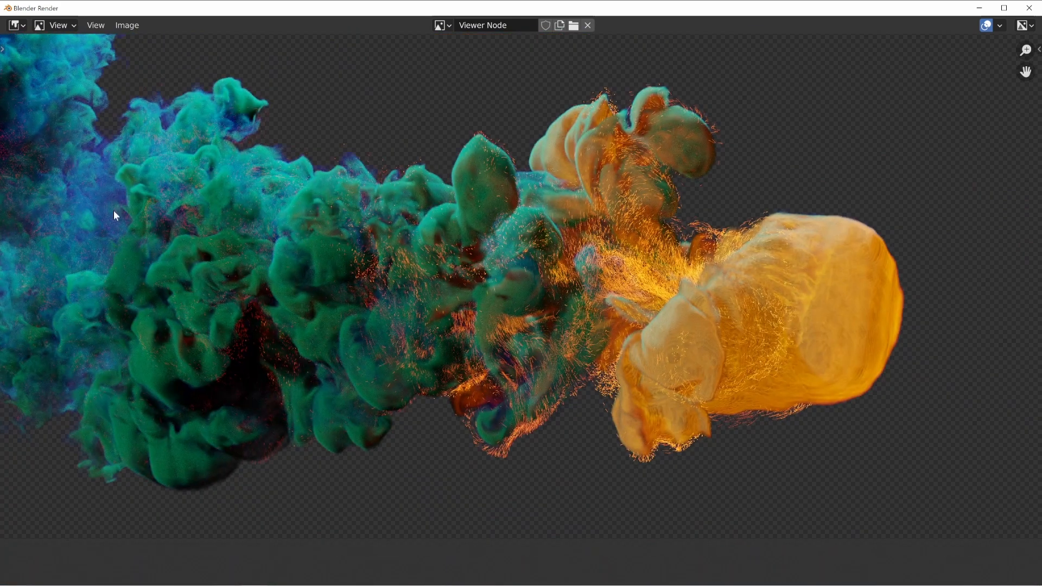
middle_click_drag(645, 431, 472, 439)
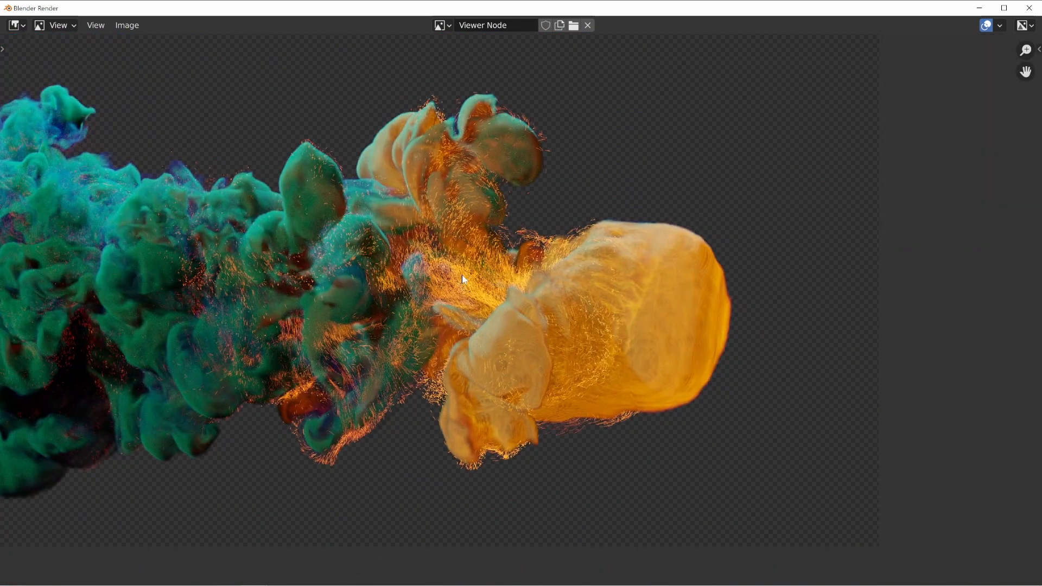
scroll(493, 332, "up", 3)
scroll(379, 342, "up", 3)
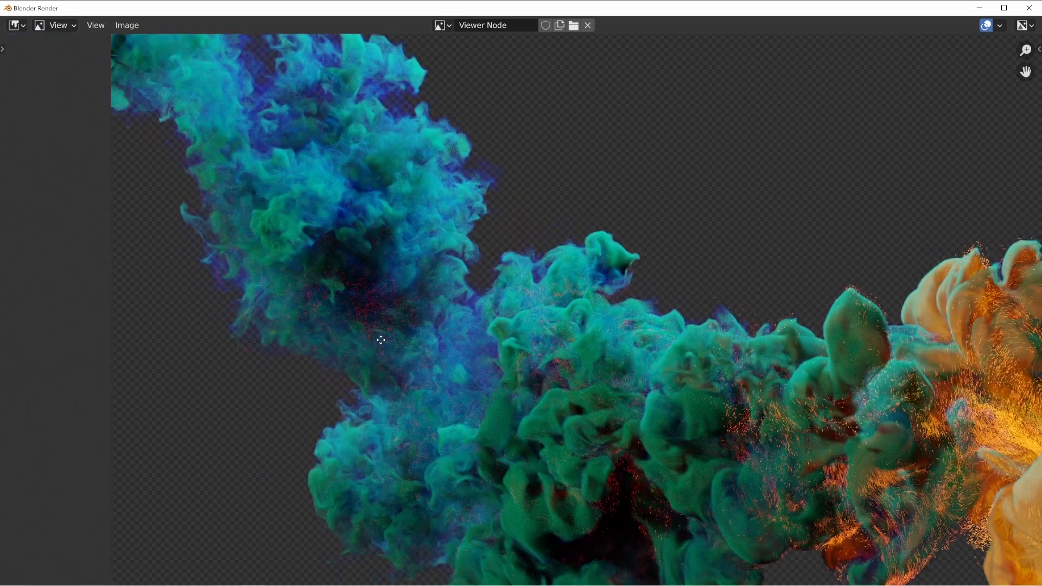
middle_click_drag(379, 342, 445, 347)
scroll(445, 347, "up", 2)
scroll(348, 224, "up", 2)
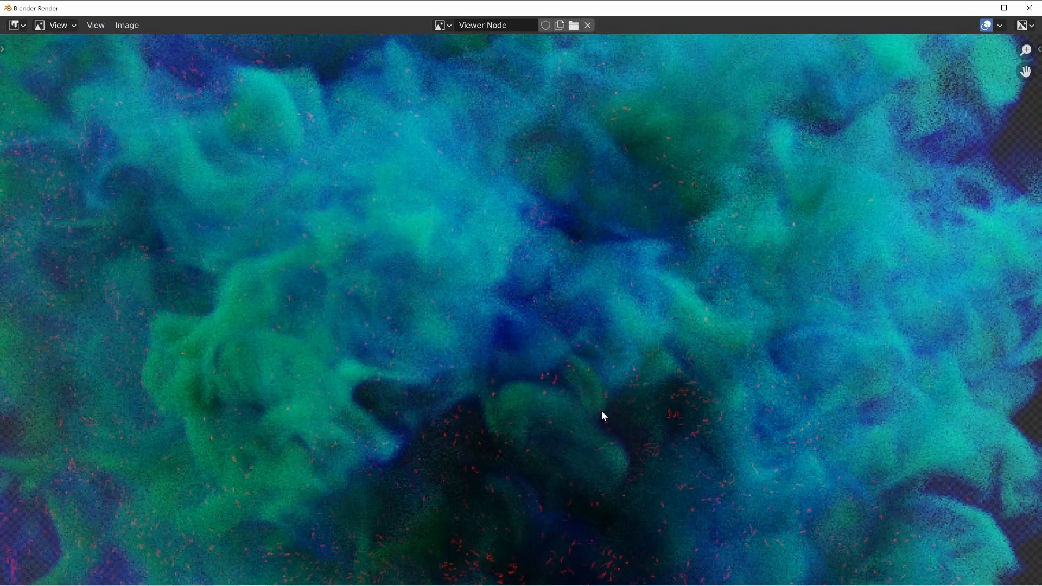
scroll(601, 410, "down", 7)
scroll(531, 265, "down", 4)
middle_click_drag(696, 361, 617, 358)
scroll(617, 359, "up", 2)
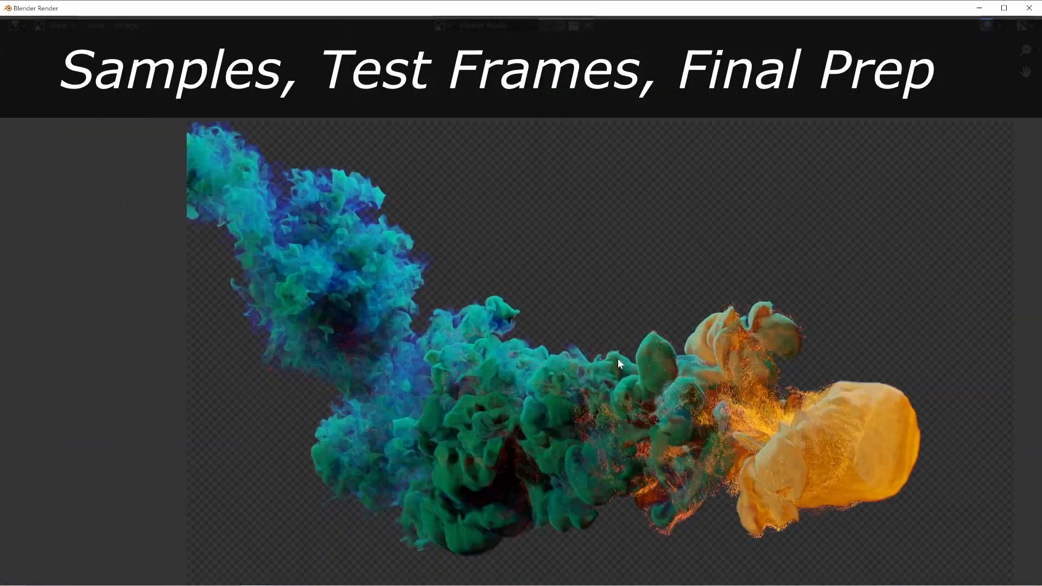
scroll(617, 358, "up", 1)
middle_click_drag(633, 298, 651, 291)
middle_click_drag(681, 347, 624, 298)
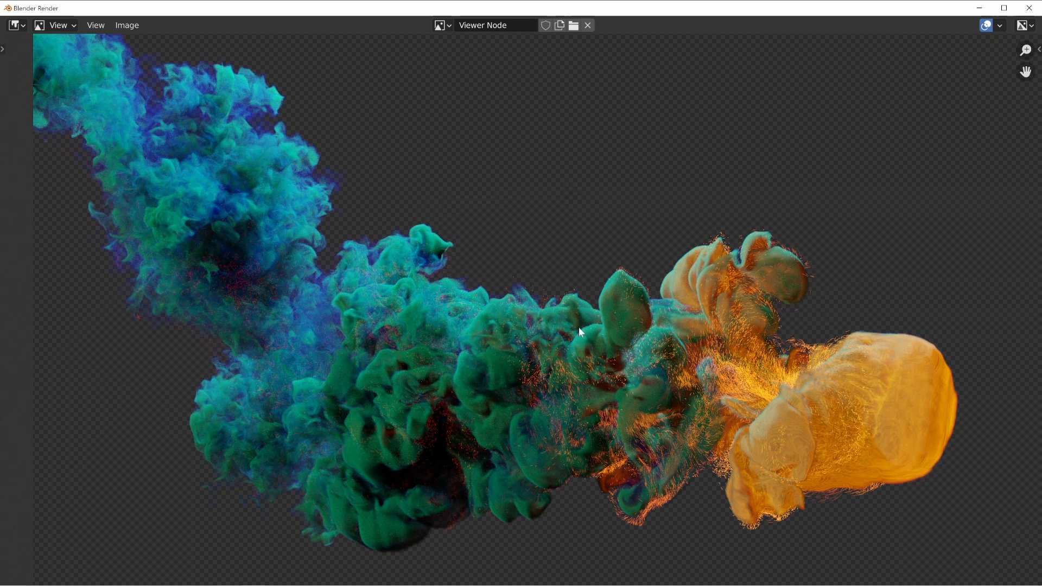
scroll(503, 264, "down", 2)
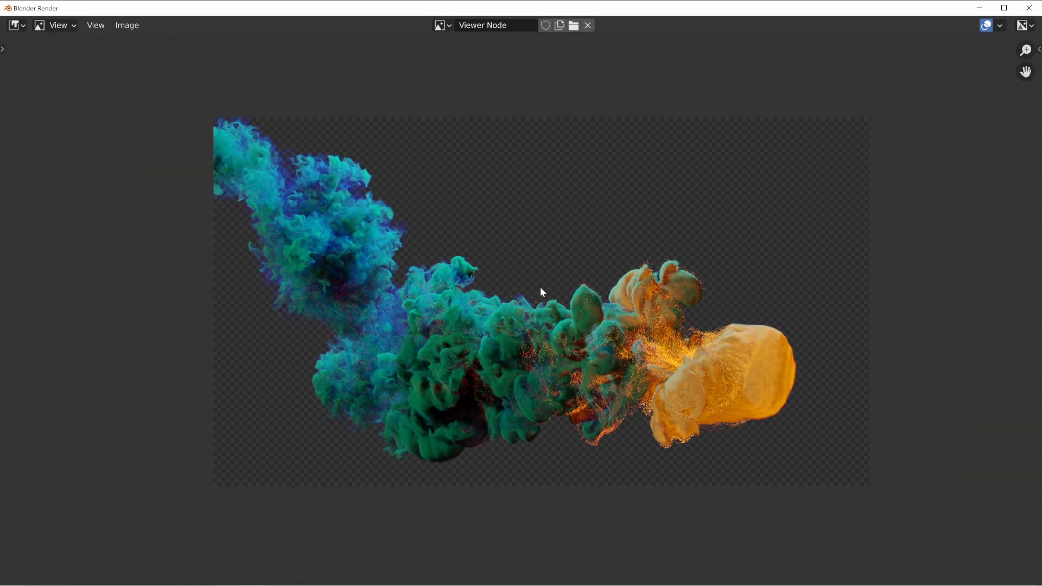
scroll(514, 385, "up", 2)
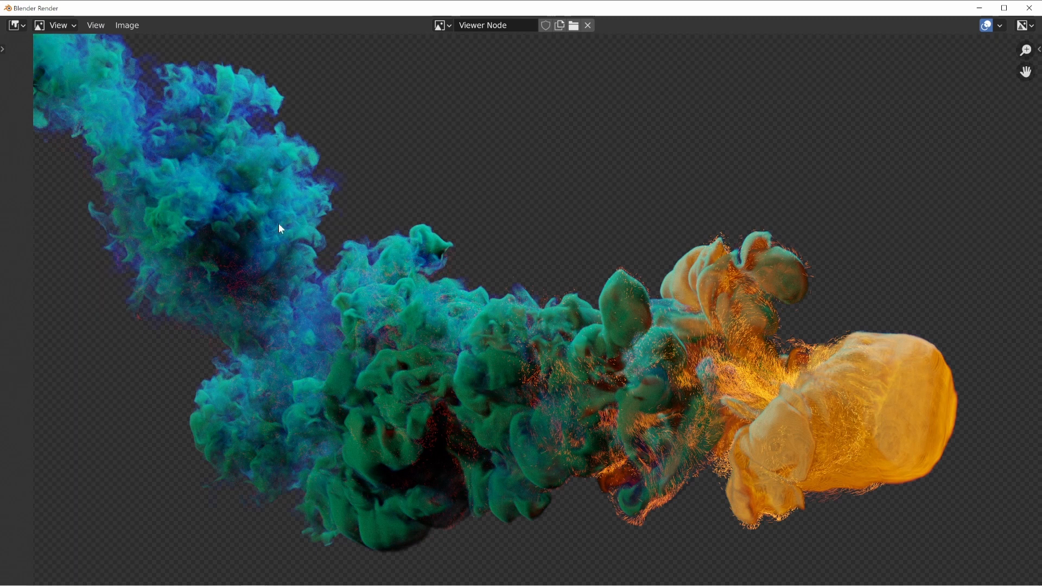
scroll(479, 340, "down", 2)
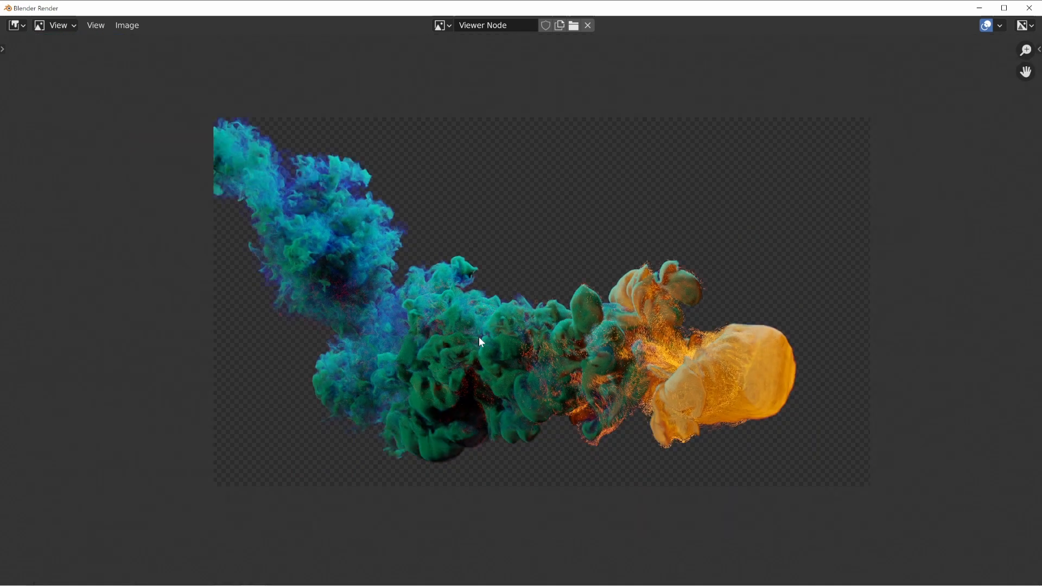
scroll(479, 339, "down", 1)
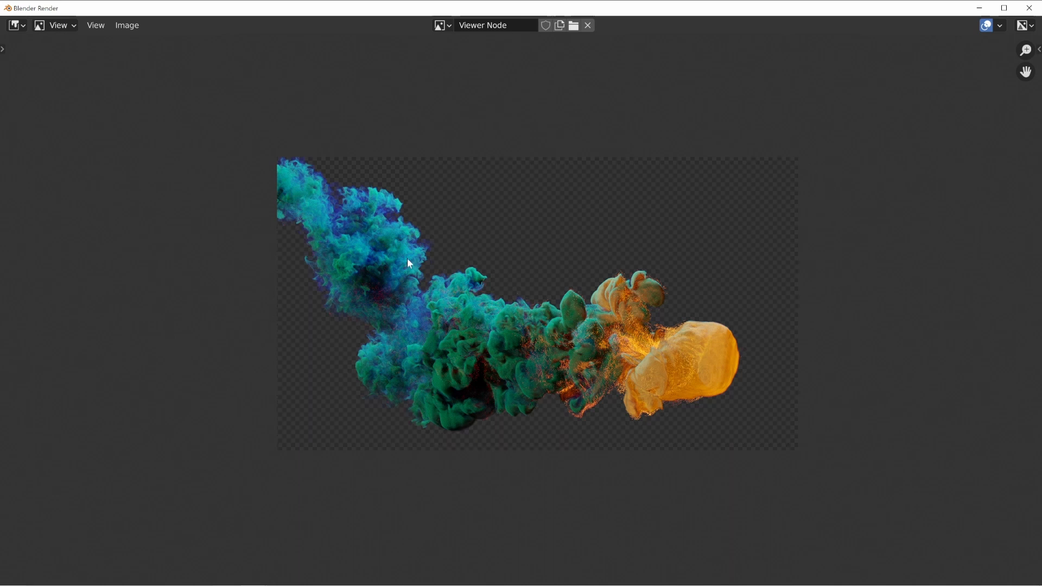
scroll(454, 349, "up", 2)
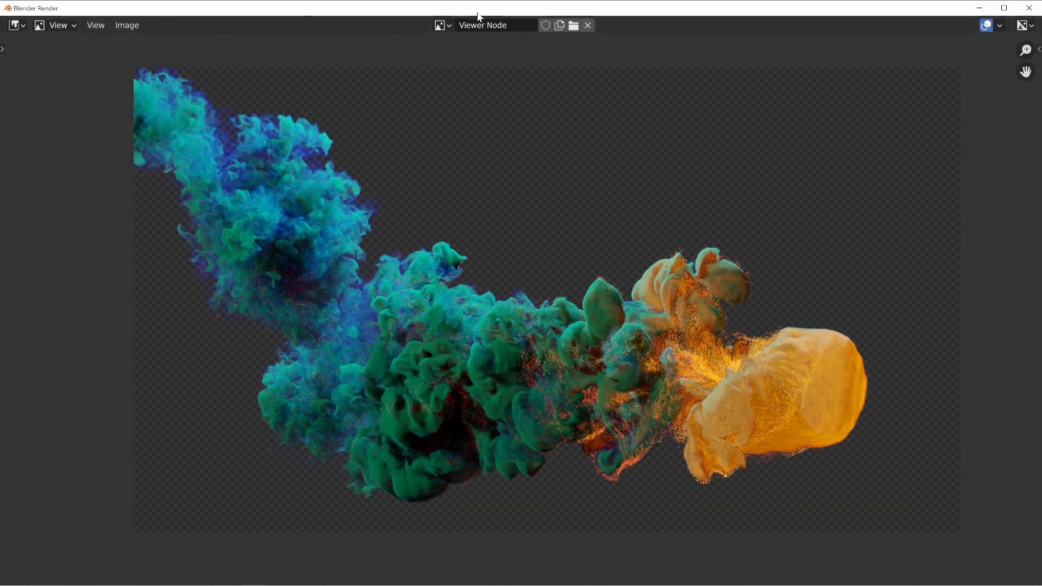
Show the Render Result in the render window again and minimize that window to return to the compositor
left_click(441, 25)
left_click(505, 45)
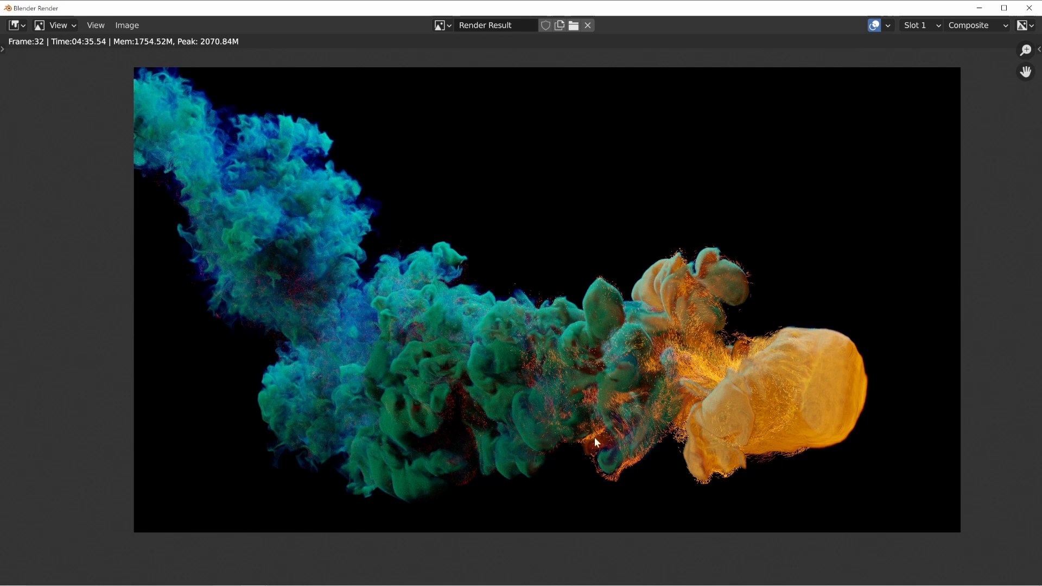
left_click_drag(890, 2, 887, 14)
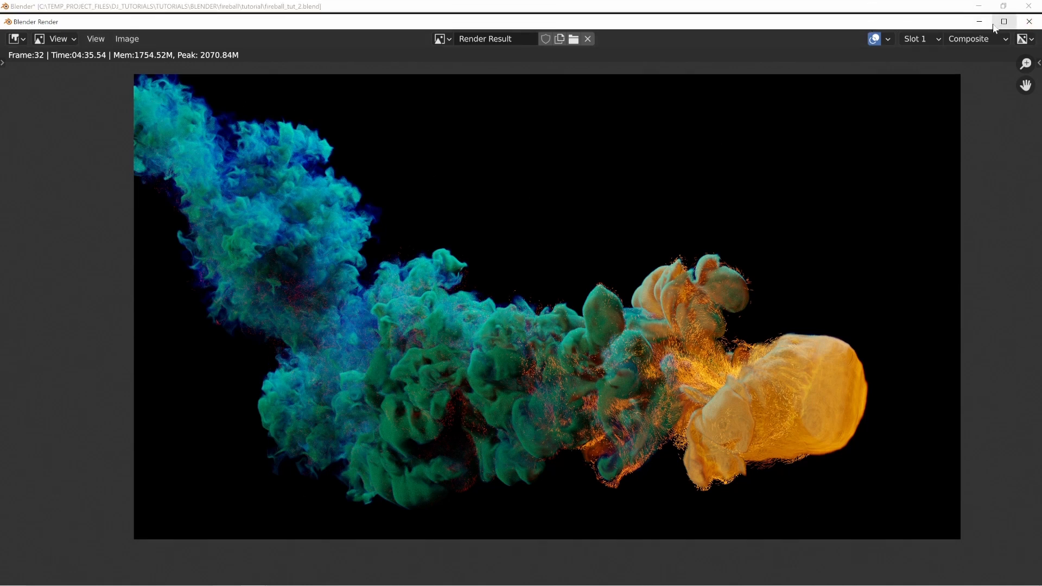
left_click(981, 25)
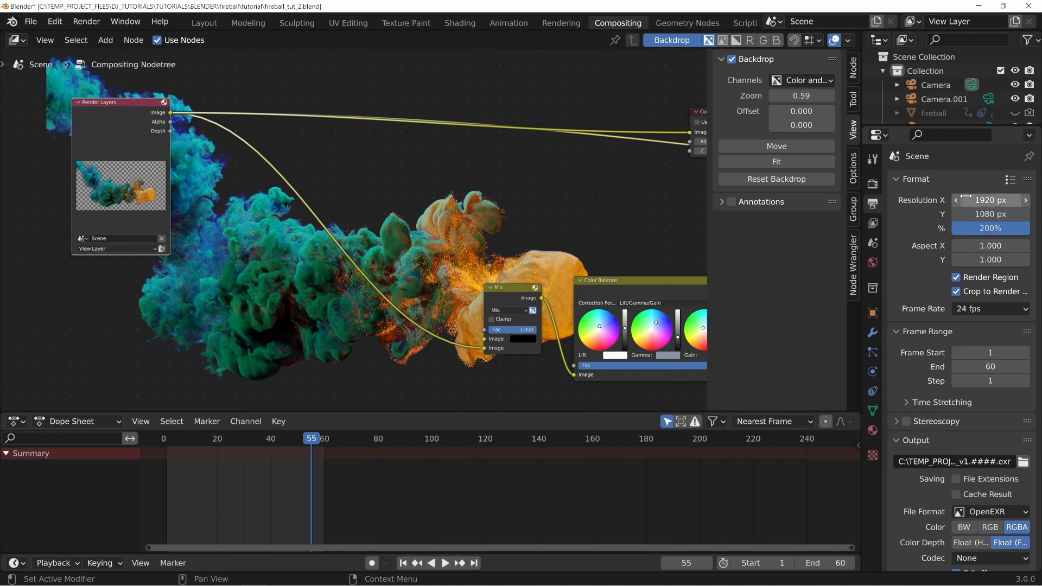
In the Layout workspace, expand the Format settings and set the resolution percentage to 150%
left_click(204, 24)
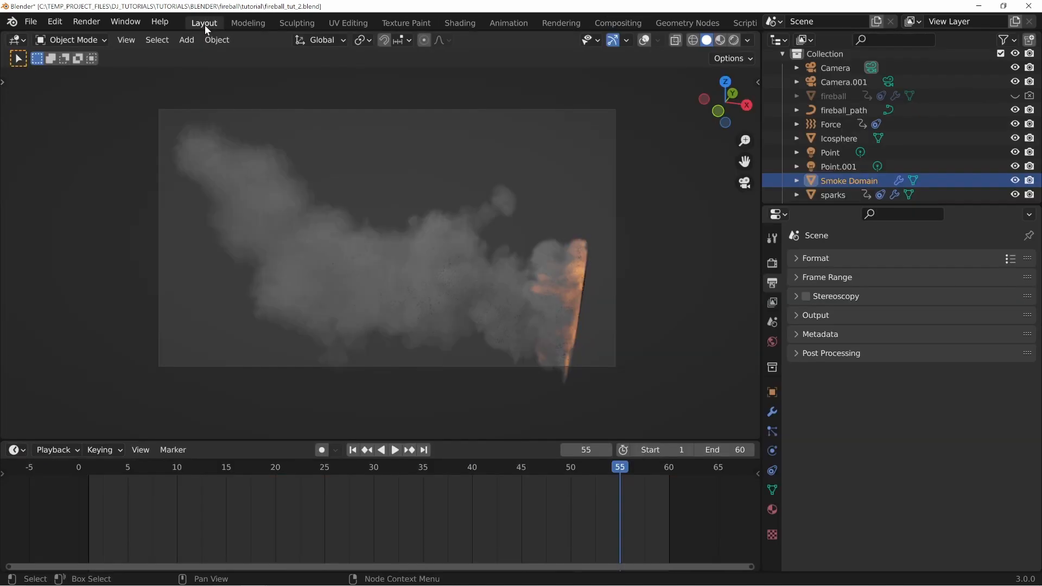
left_click(796, 255)
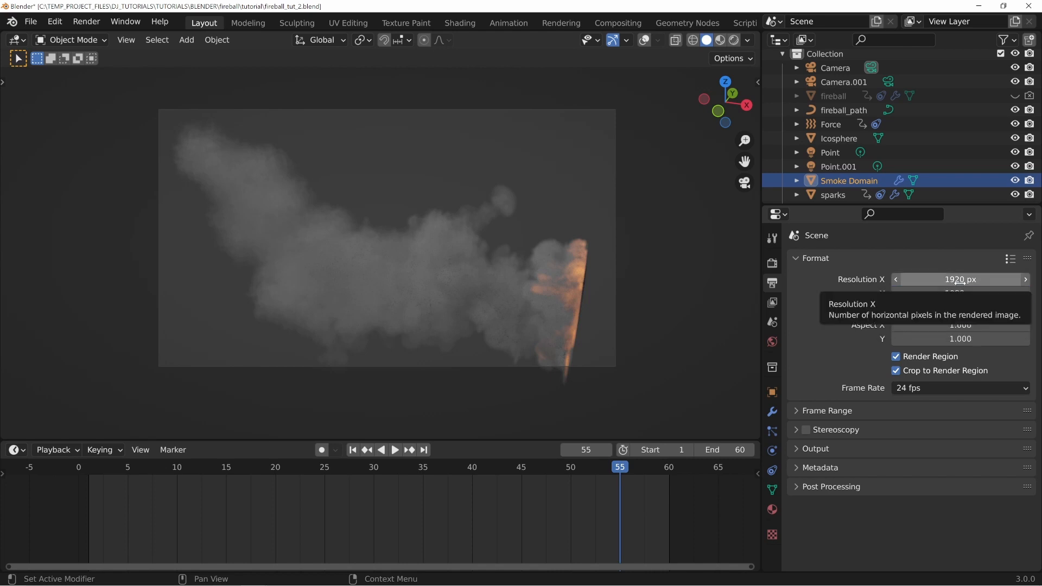
double_click(961, 307)
type("15")
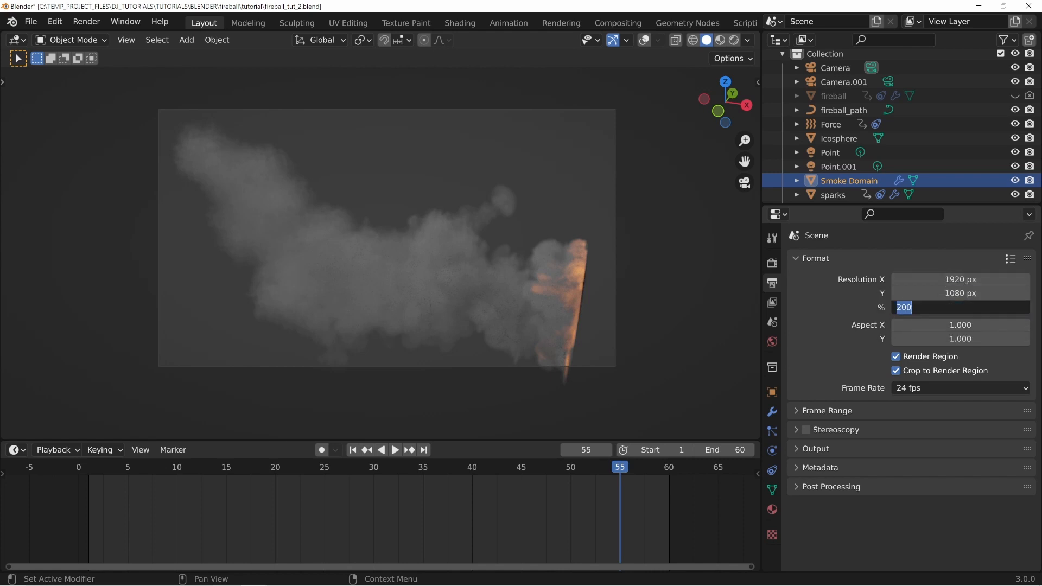
type("0")
key("Return")
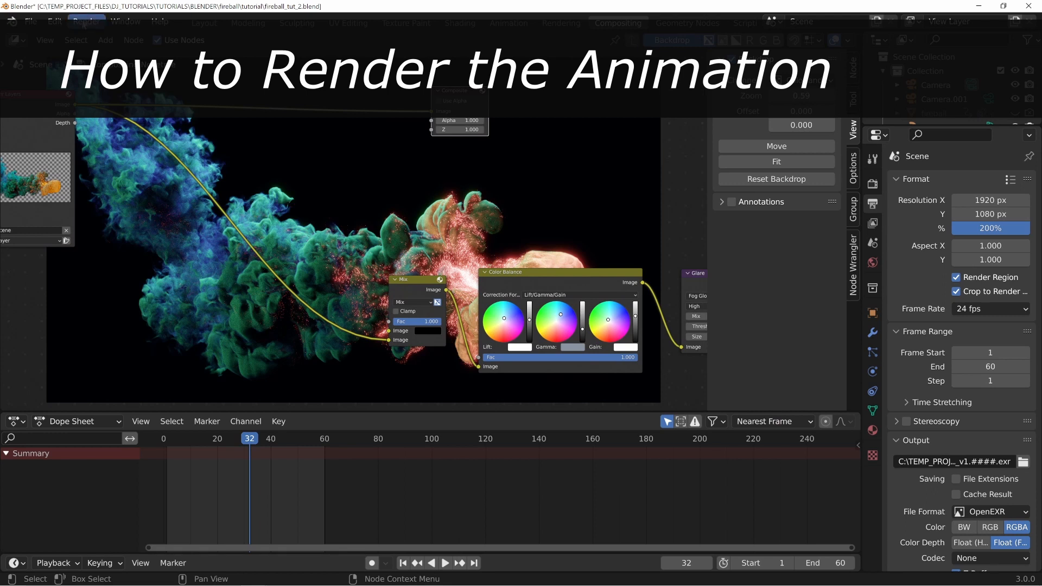
Start rendering the full fireball animation
left_click(81, 22)
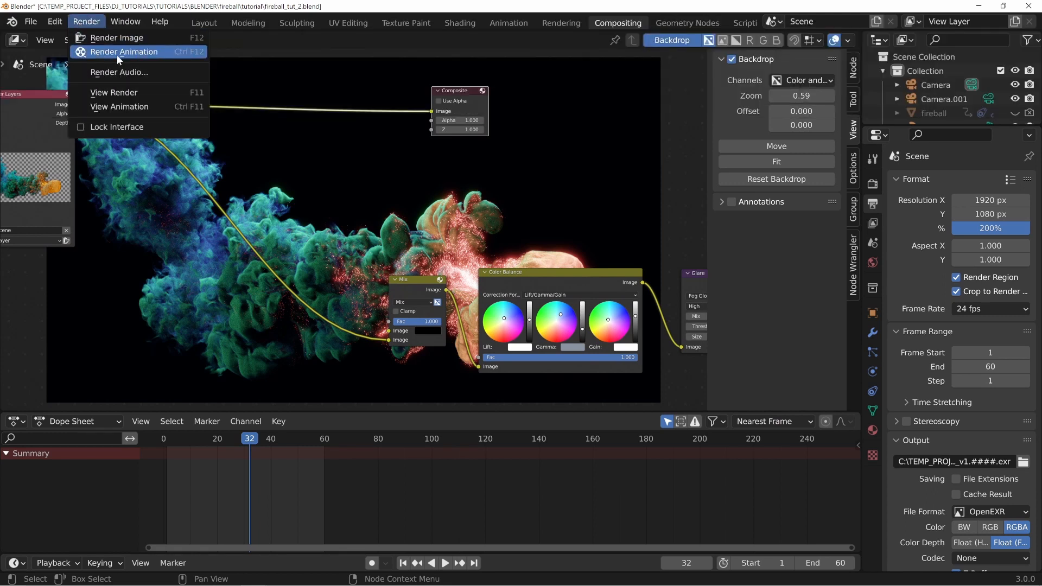